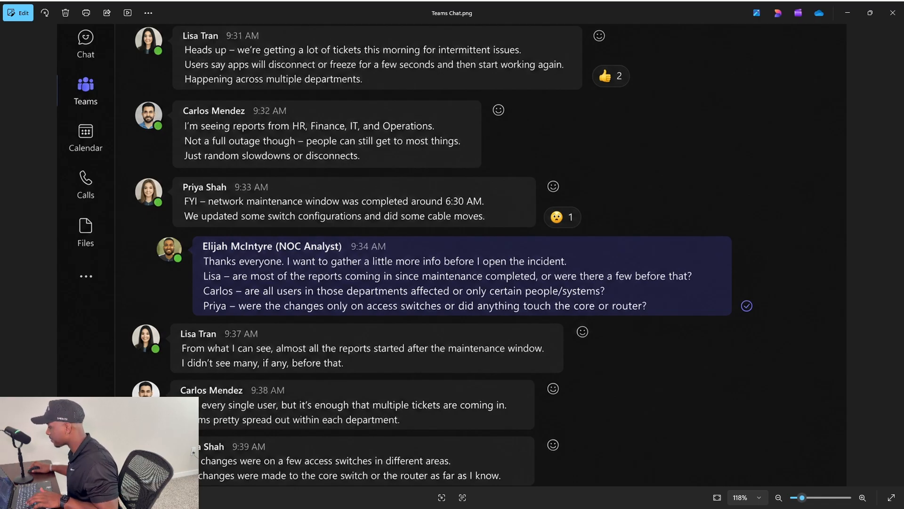
Switch to BridgeOpsOne and paste the copied team chat notes into the incident notes input.
left_click(847, 12)
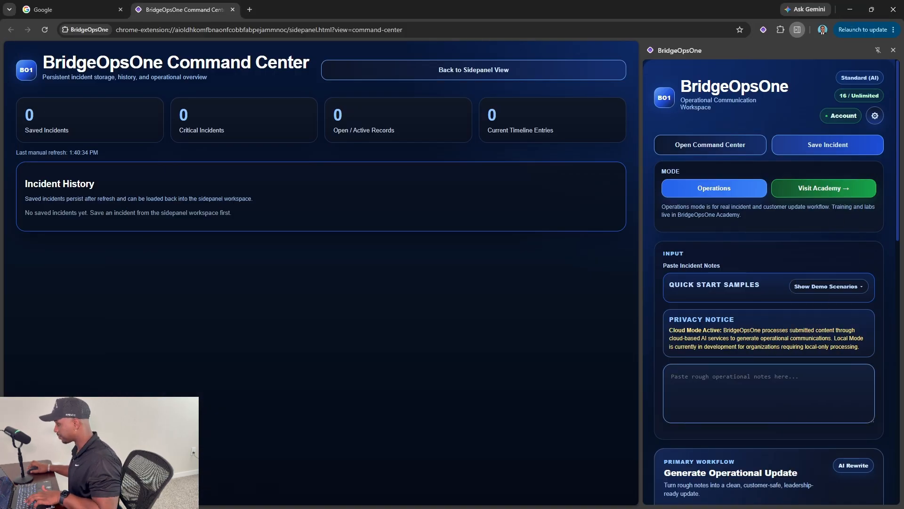
key("ctrl+v")
scroll(758, 326, "down", 4)
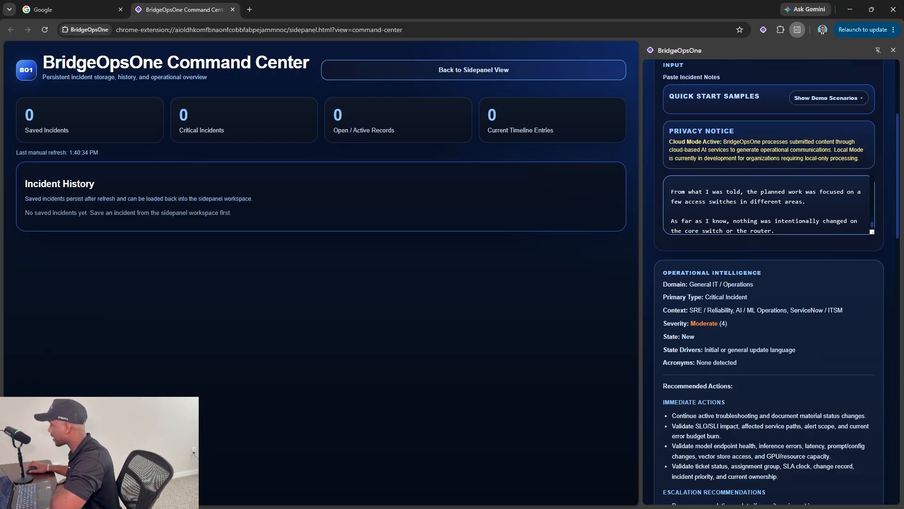
Generate an operational update from the notes with output type Initial Update and communication style Technical.
scroll(767, 301, "down", 12)
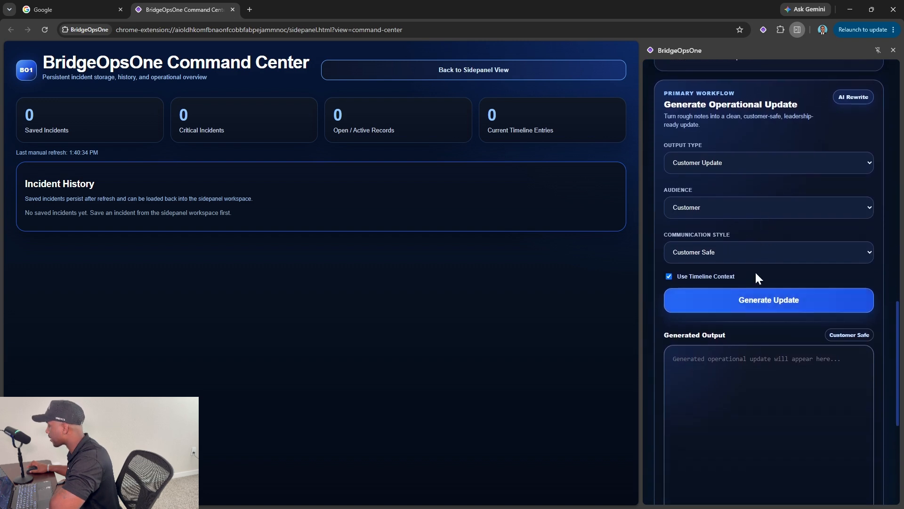
left_click(752, 164)
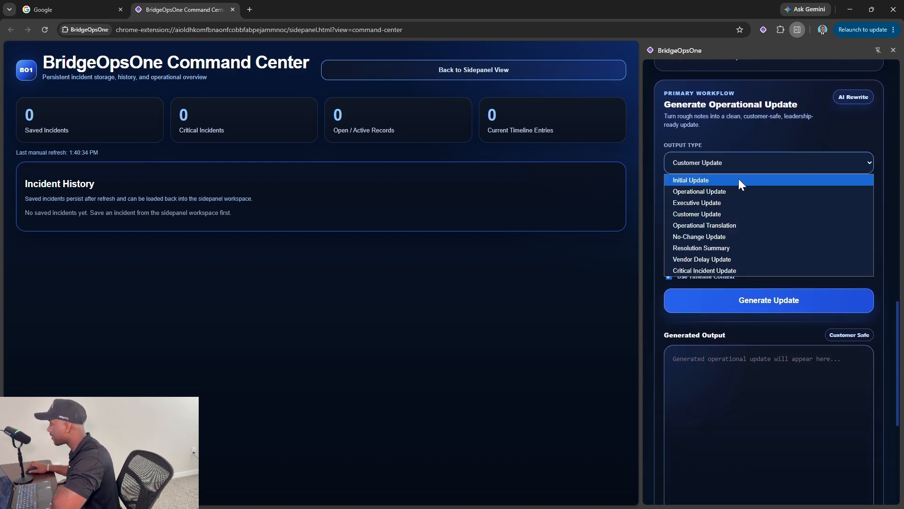
left_click(739, 180)
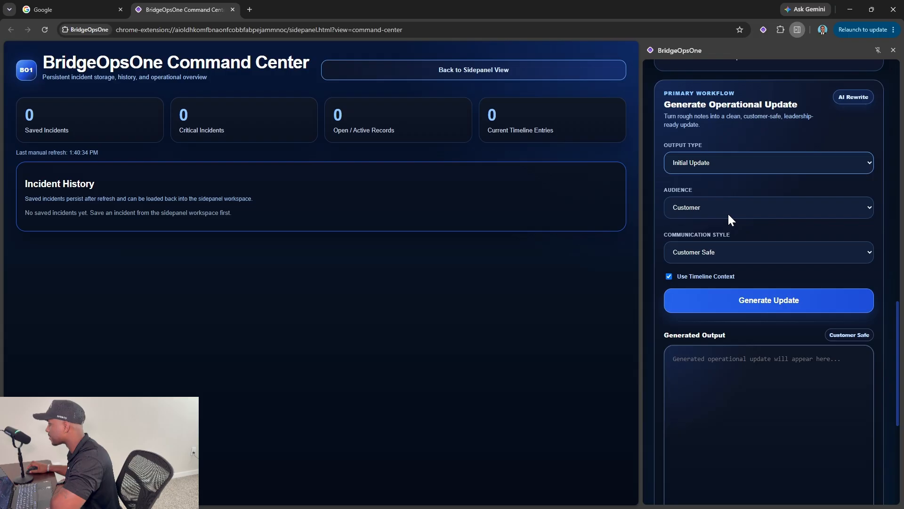
left_click(736, 252)
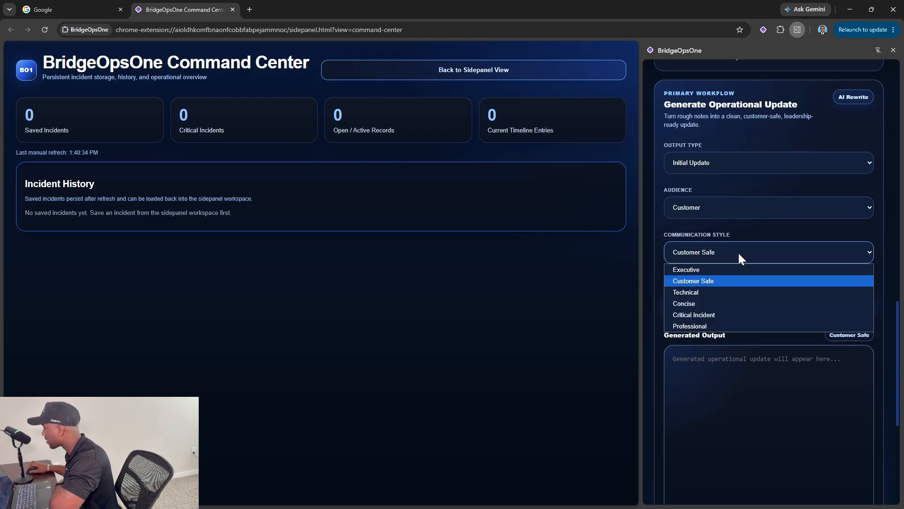
left_click(734, 292)
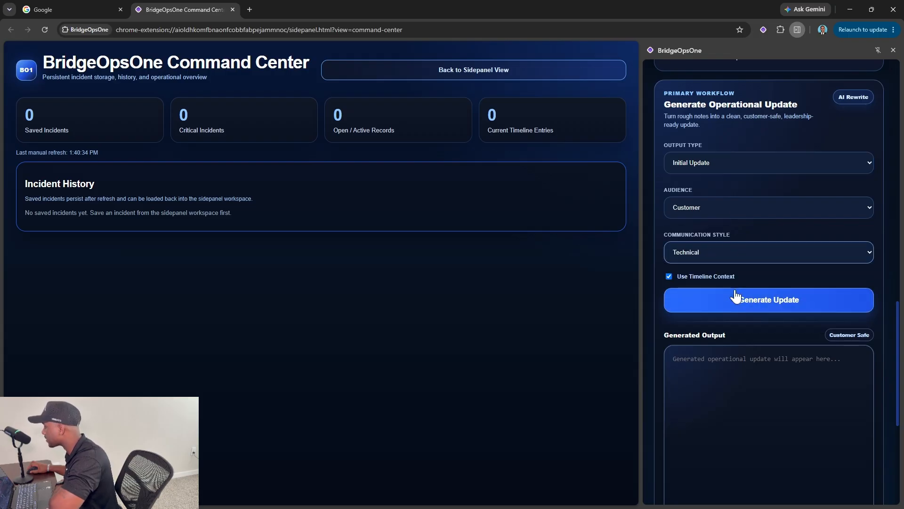
left_click(784, 304)
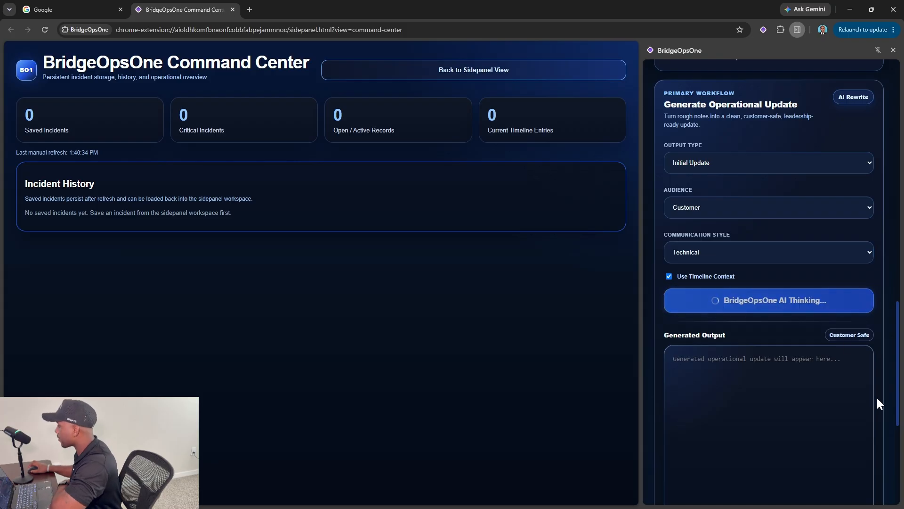
Save the generated update to the incident timeline.
scroll(877, 396, "down", 3)
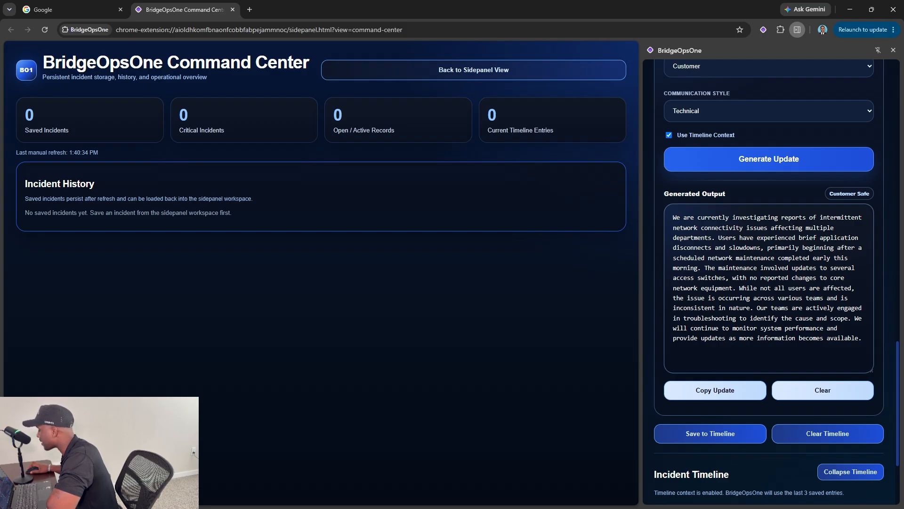
left_click(735, 435)
scroll(772, 424, "down", 4)
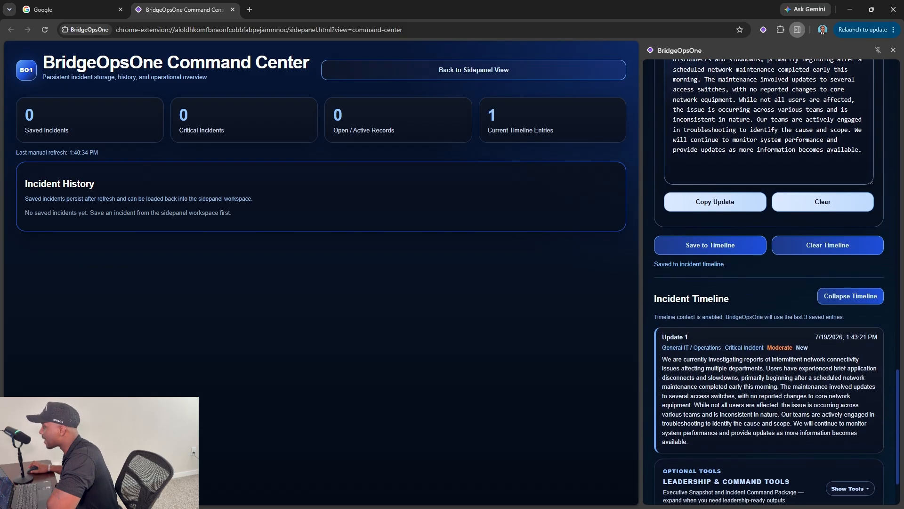
scroll(773, 398, "down", 2)
Save the incident with its timeline update to the Command Center's incident history.
scroll(771, 394, "up", 12)
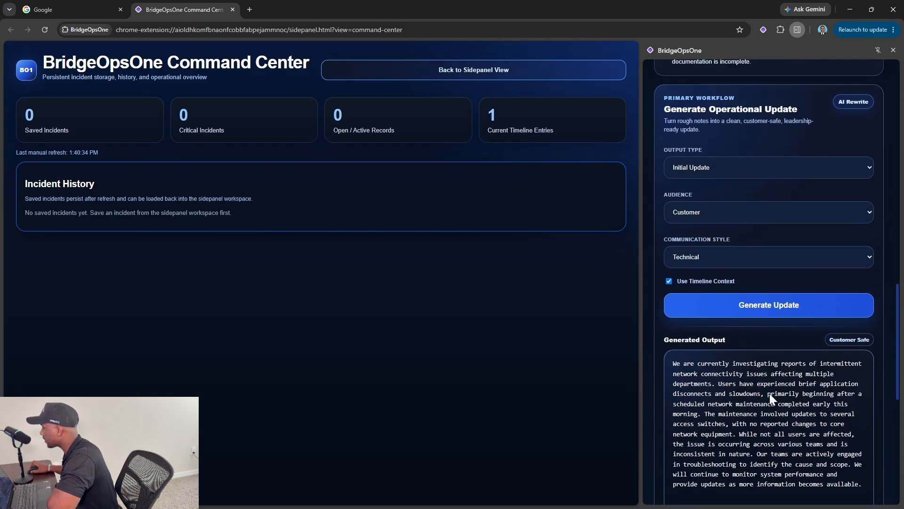
scroll(770, 391, "up", 5)
scroll(770, 388, "down", 10)
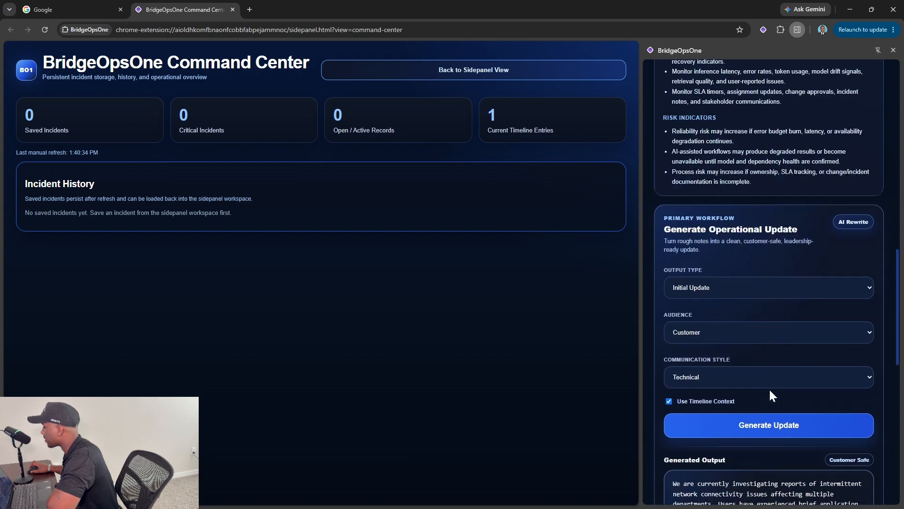
left_click(715, 437)
scroll(784, 238, "up", 8)
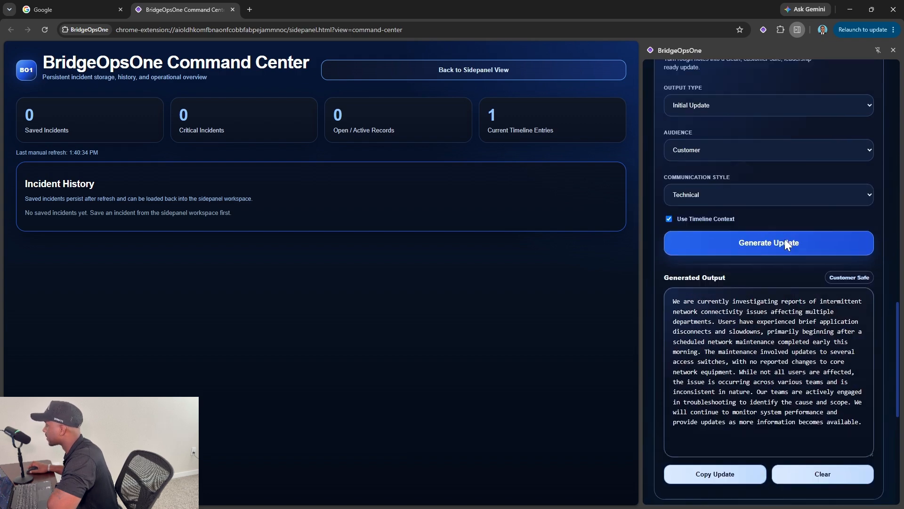
scroll(783, 247, "up", 5)
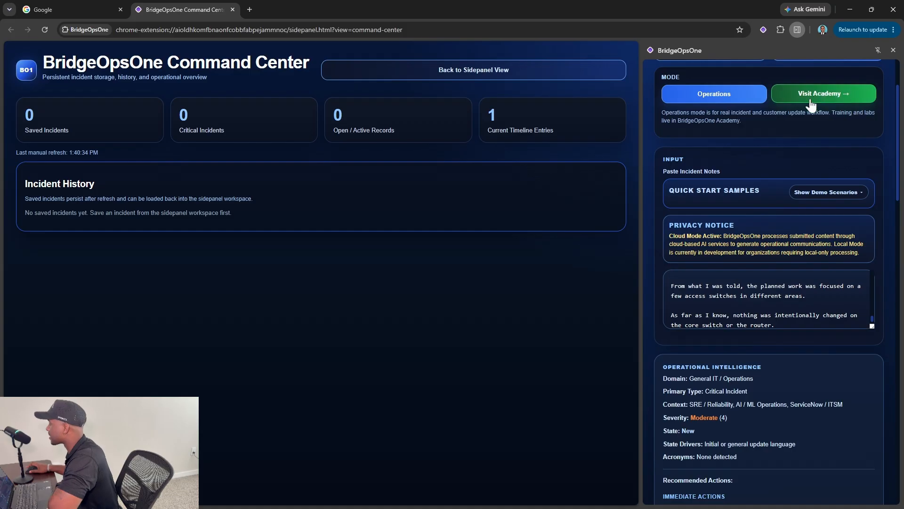
scroll(810, 113, "up", 3)
left_click(797, 144)
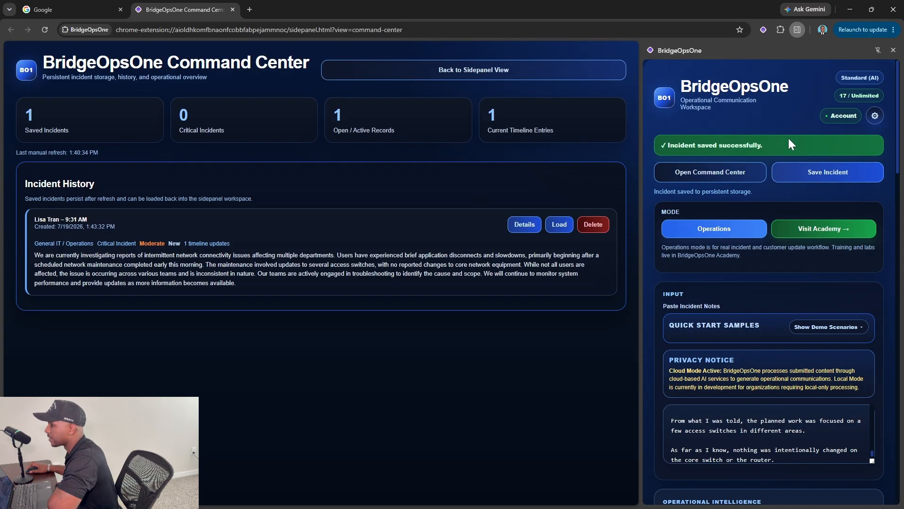
Open the saved incident's details, expand its operational timeline record and select the text of Timeline Entry 1.
left_click(523, 224)
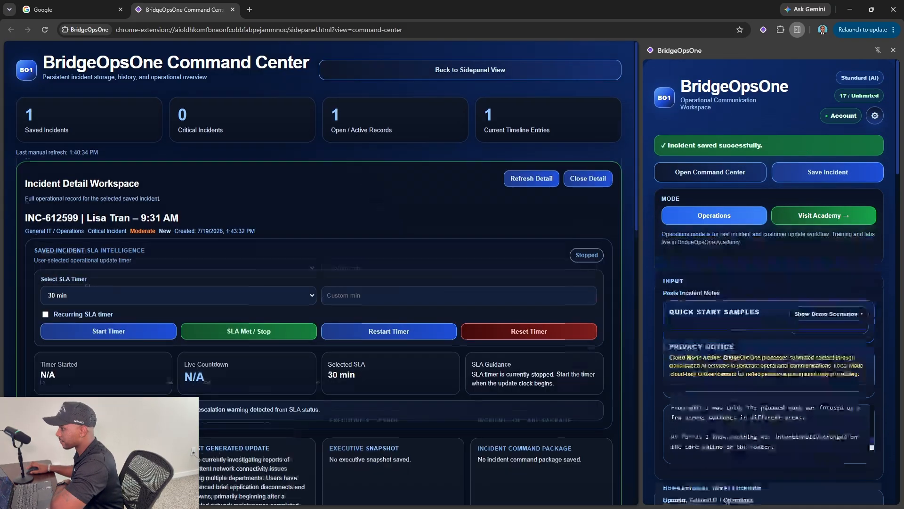
scroll(446, 297, "down", 10)
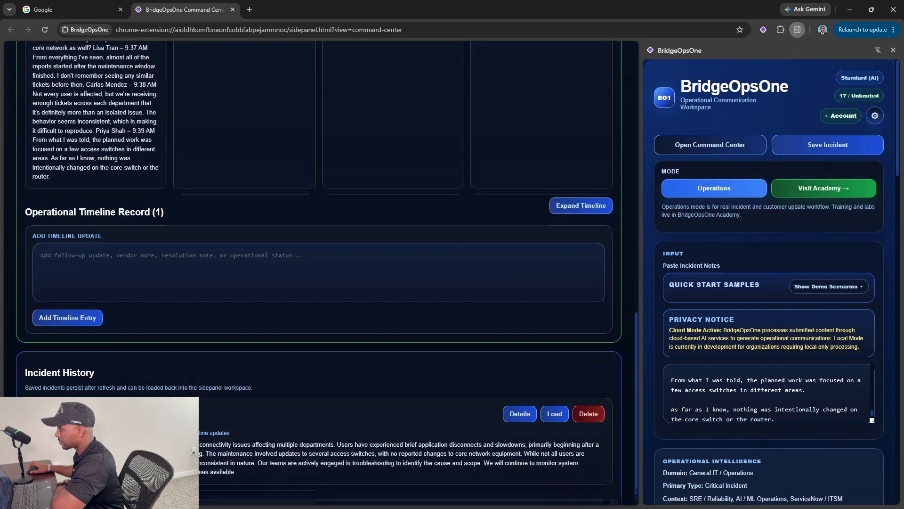
left_click(574, 207)
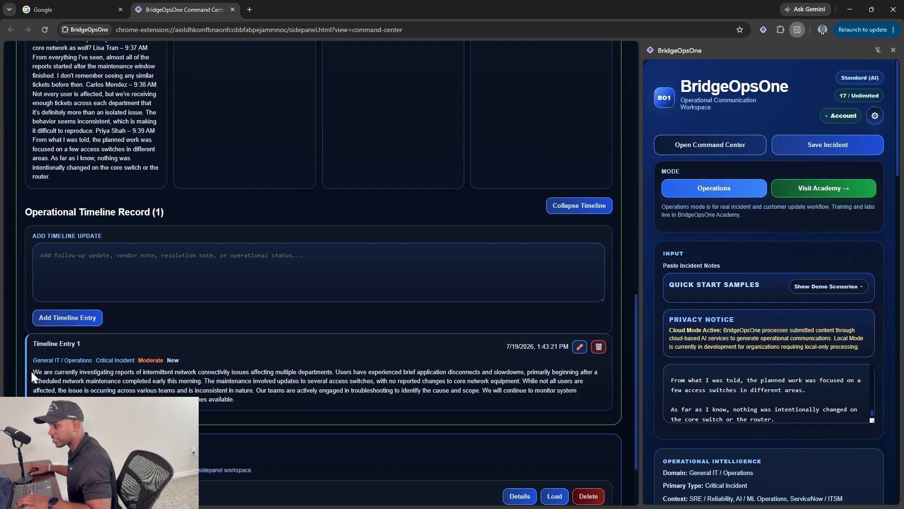
left_click_drag(71, 372, 237, 397)
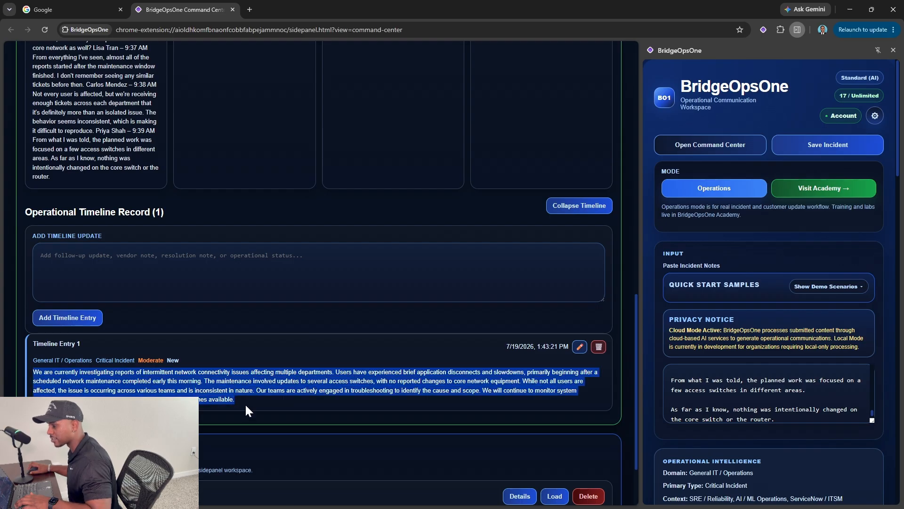
left_click(248, 401)
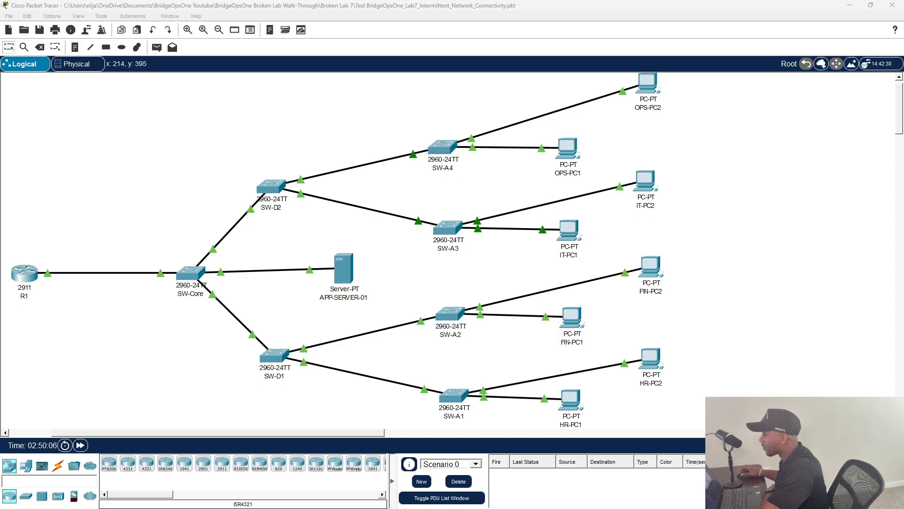
In Cisco Packet Tracer, open the command prompt of HR-PC1 and run ipconfig.
left_click(572, 406)
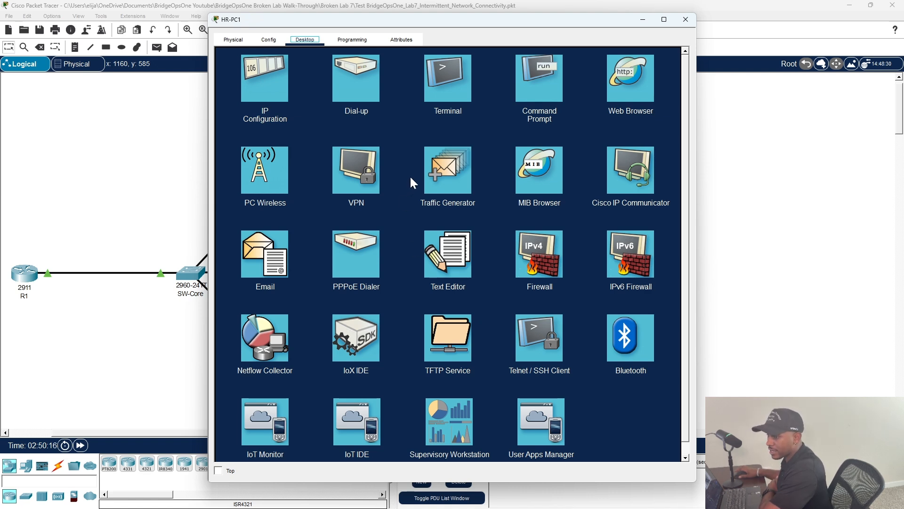
left_click(525, 80)
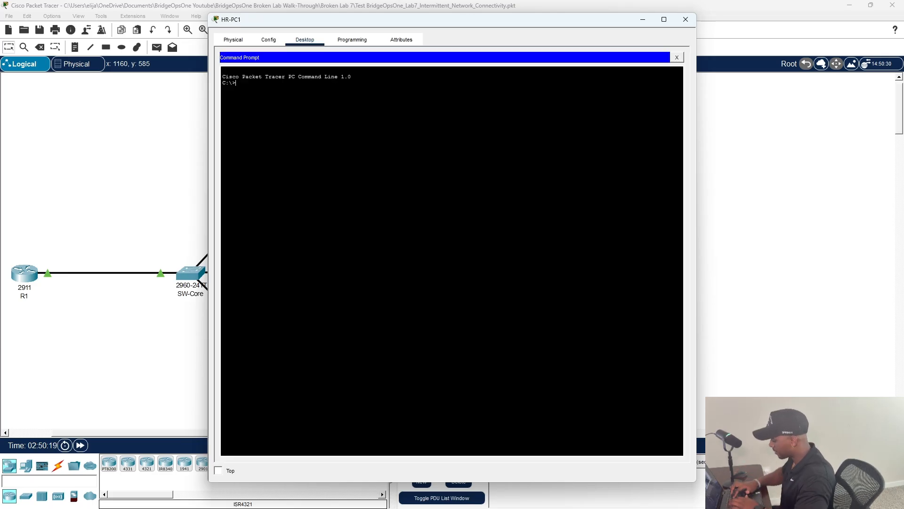
type("ipconfi")
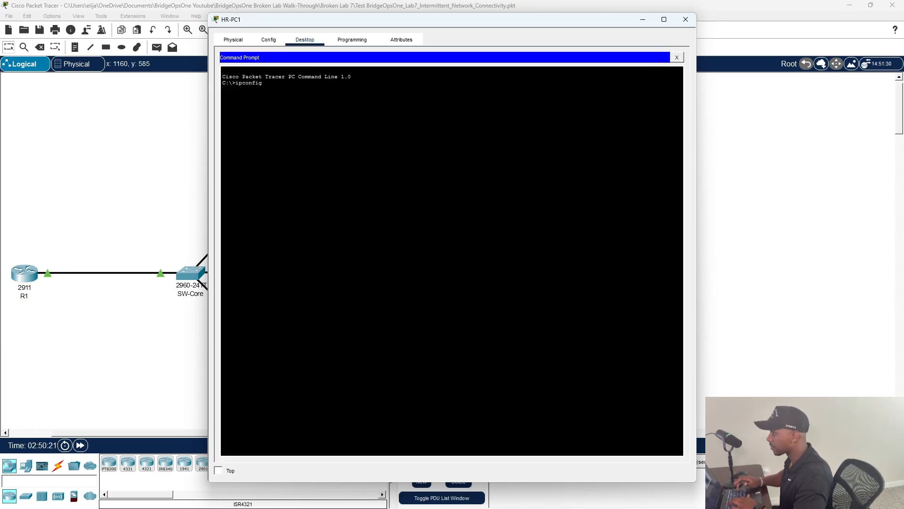
type("g")
key("Return")
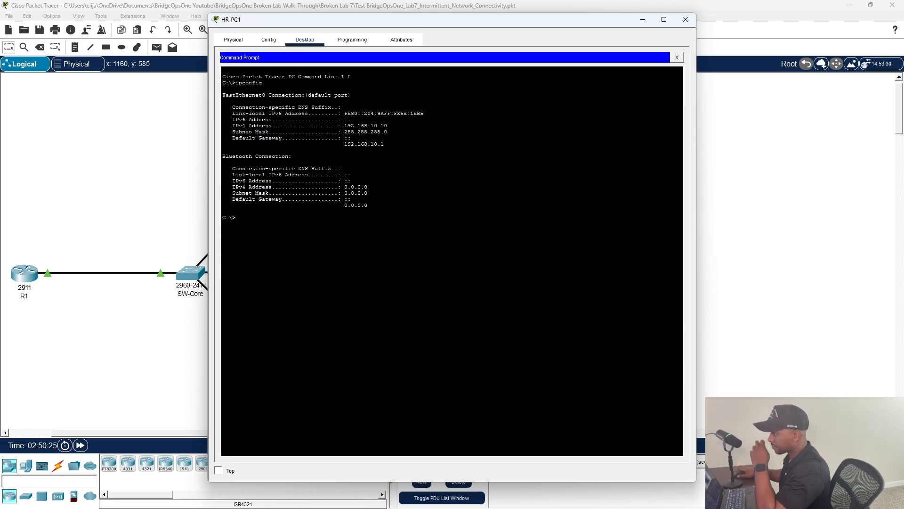
Move the HR-PC1 window aside and narrow it to uncover the core, distribution switches and APP-SERVER-01 in the topology.
left_click_drag(372, 26, 557, 27)
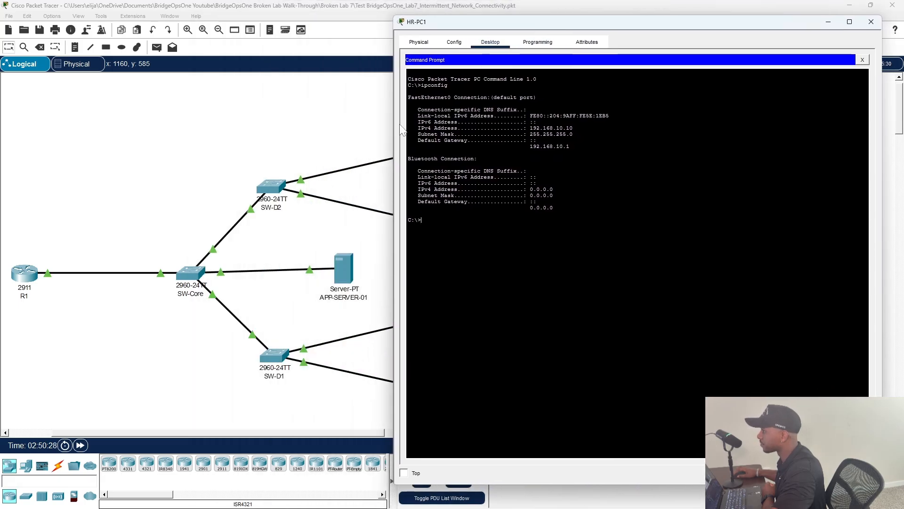
left_click_drag(391, 127, 558, 128)
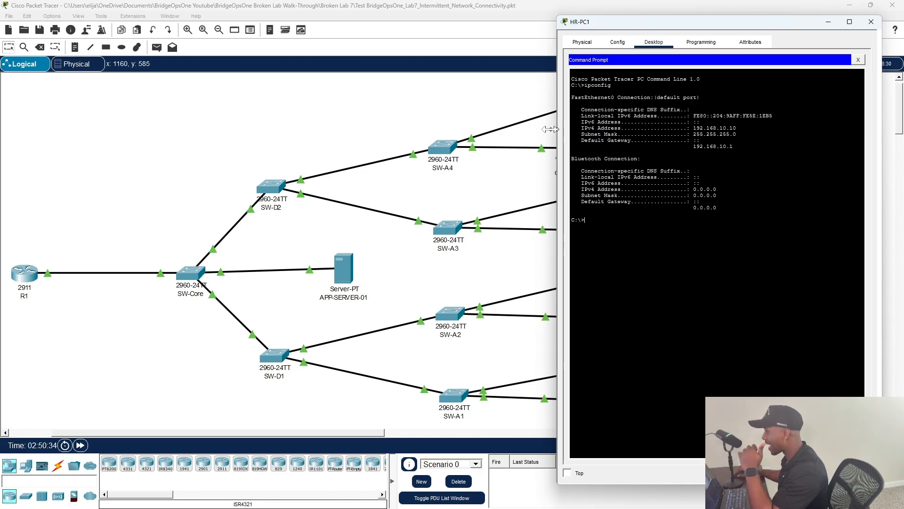
left_click_drag(560, 129, 436, 141)
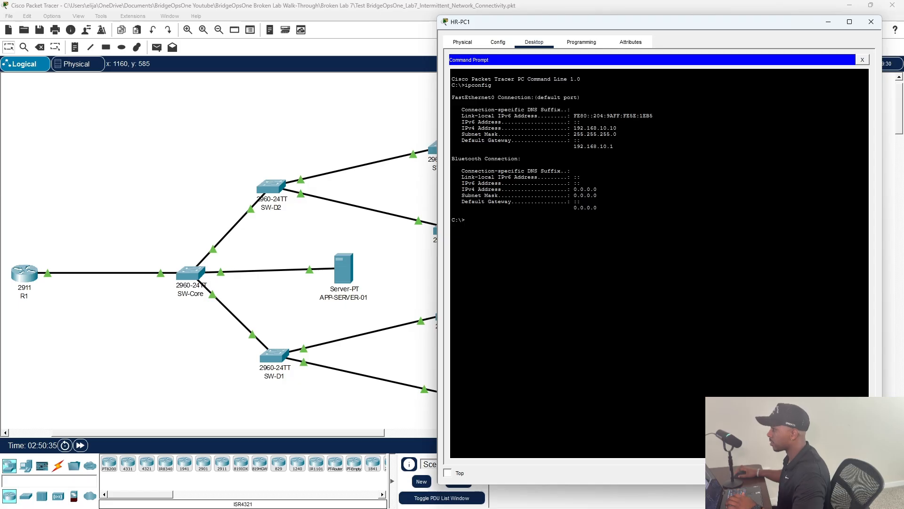
Check the IP configuration of APP-SERVER-01 and close its window.
left_click(351, 277)
left_click(351, 277)
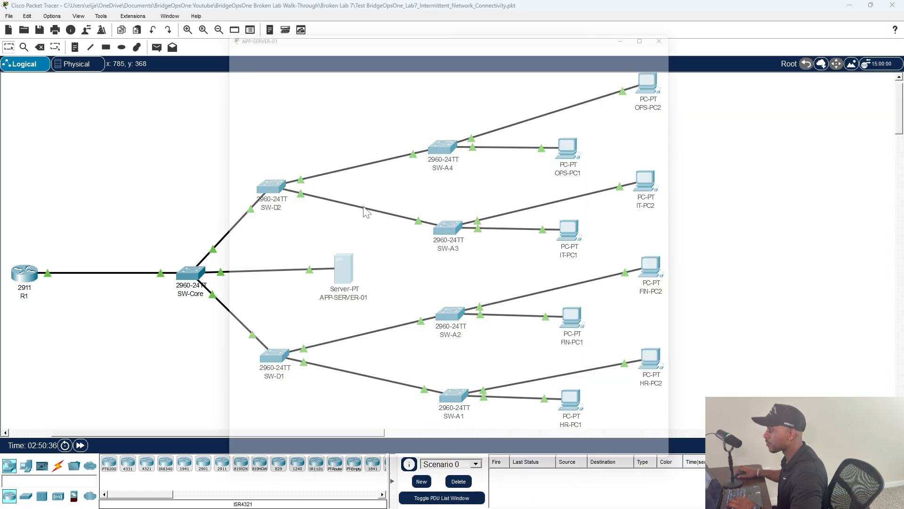
left_click(259, 91)
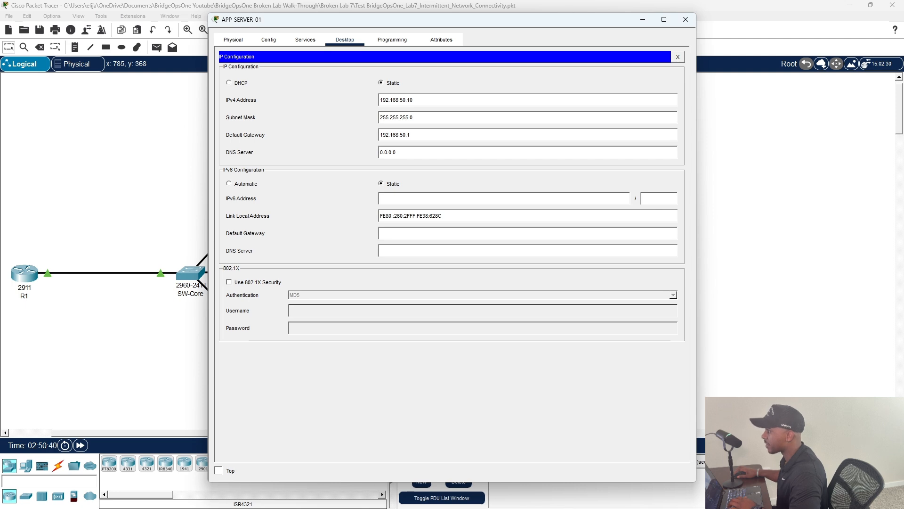
left_click(687, 21)
Ping APP-SERVER-01 at 192.168.50.10 from the command prompt of HR-PC1.
left_click(646, 390)
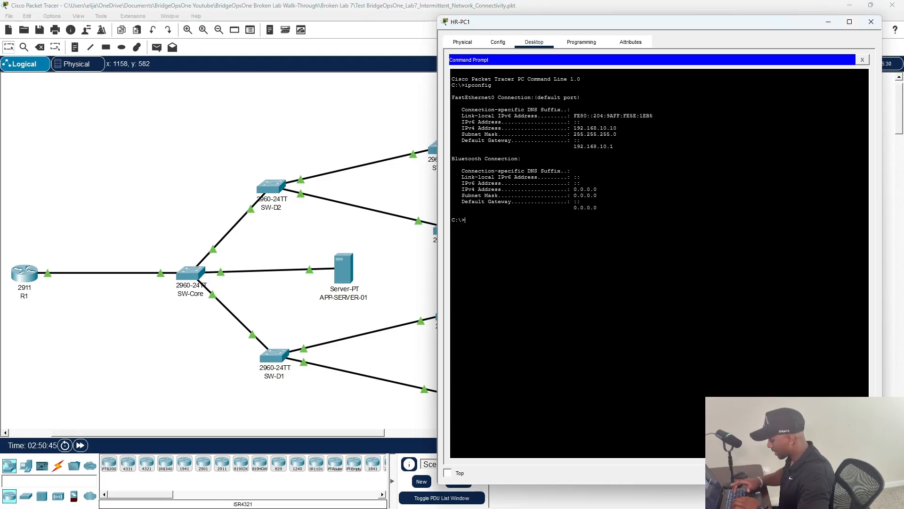
type("ping ")
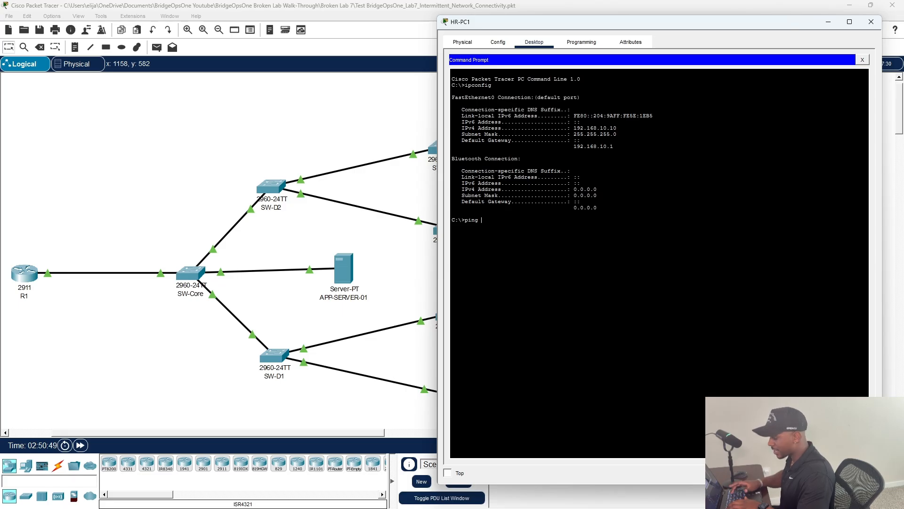
type("192.1")
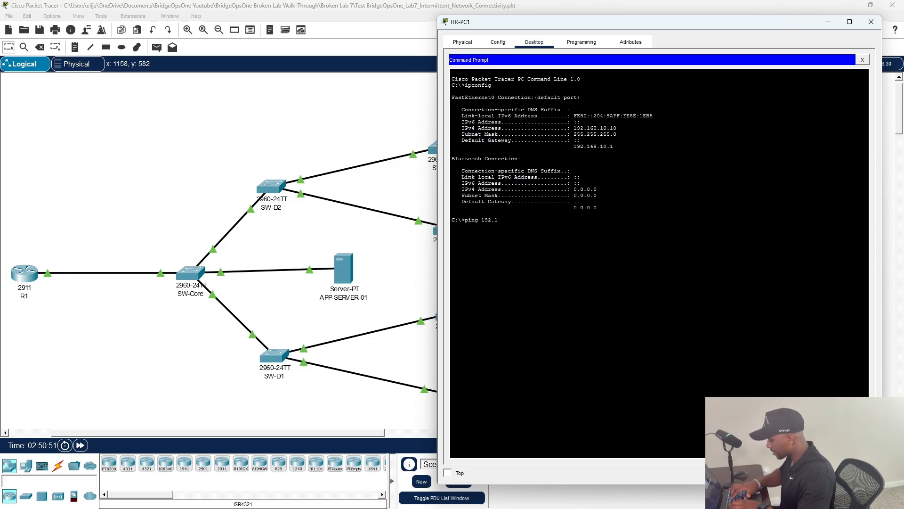
type("68.50.10")
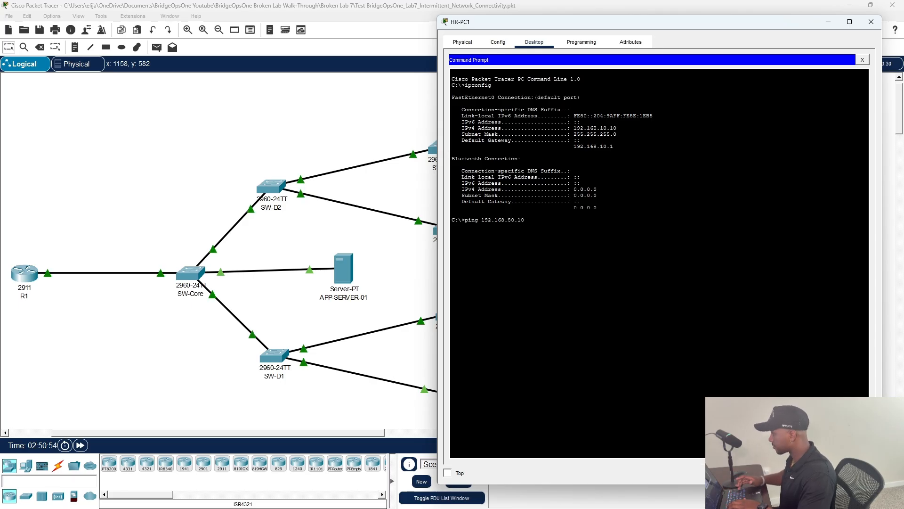
key("Return")
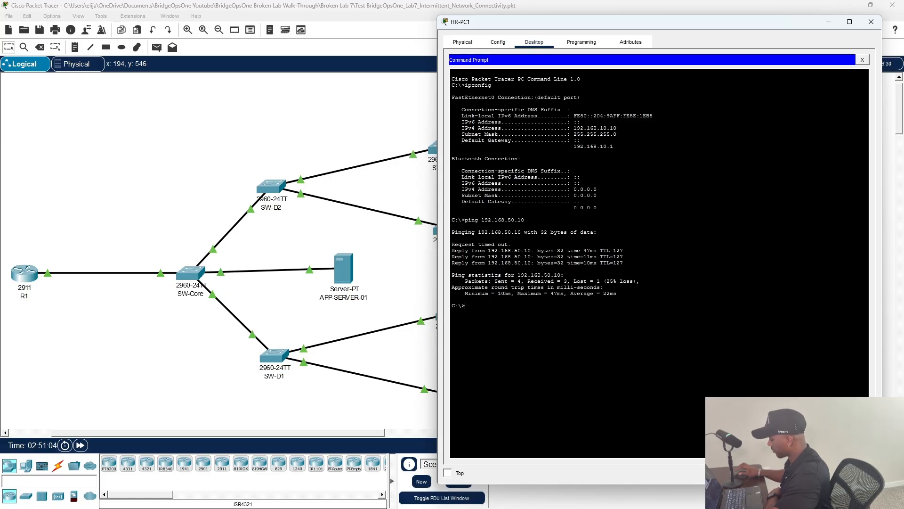
Repeat the ping to APP-SERVER-01 at 192.168.50.10 from HR-PC1 and move its window aside to uncover the PCs.
key("Up")
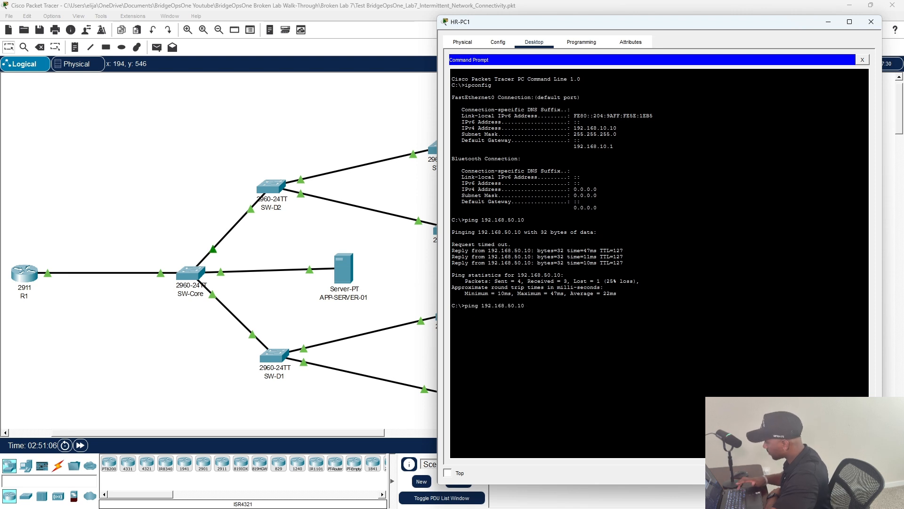
key("Return")
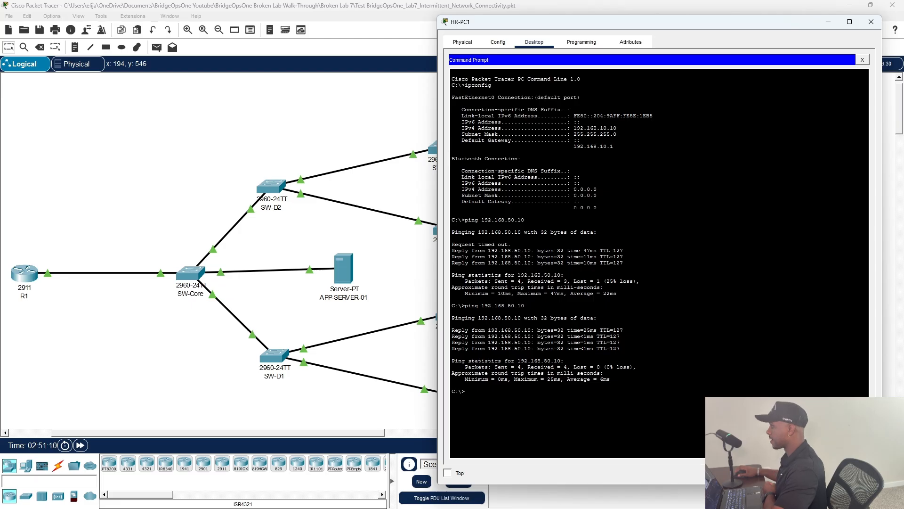
left_click_drag(669, 26, 249, 29)
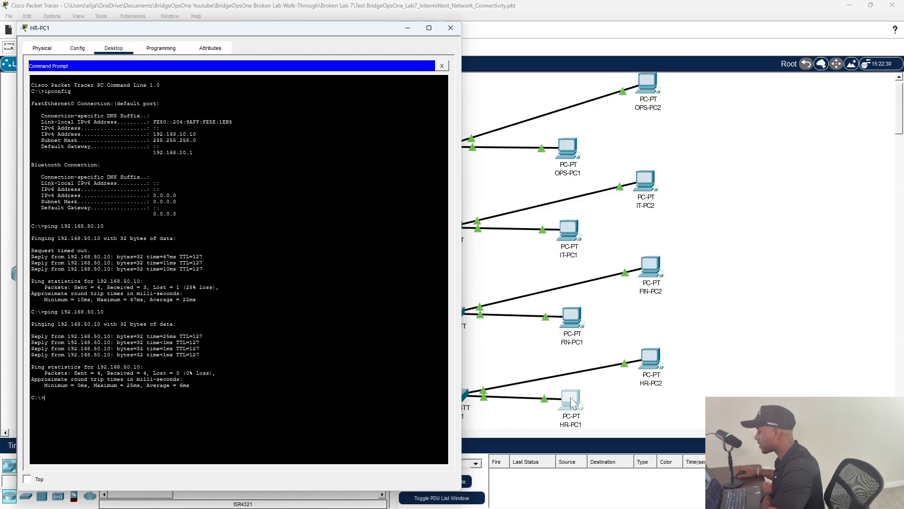
Check the IP configuration of FIN-PC1 and close its window.
left_click(575, 318)
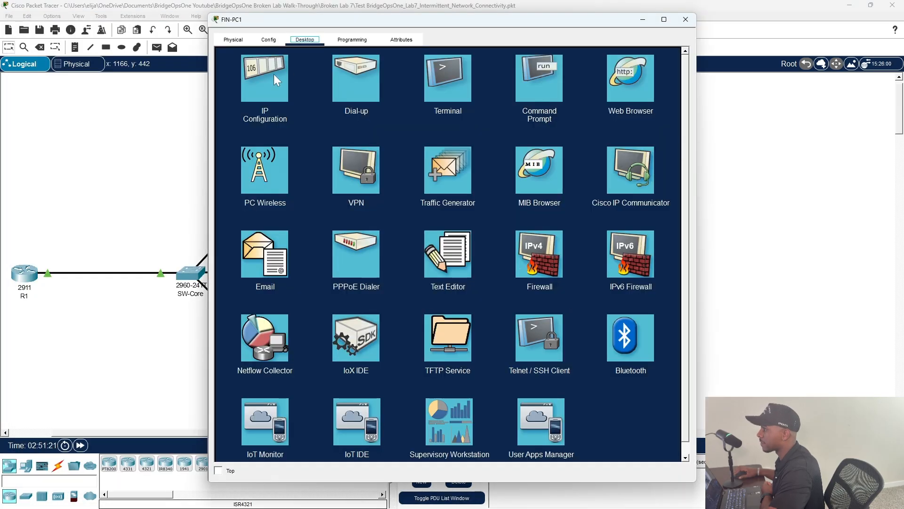
left_click(274, 79)
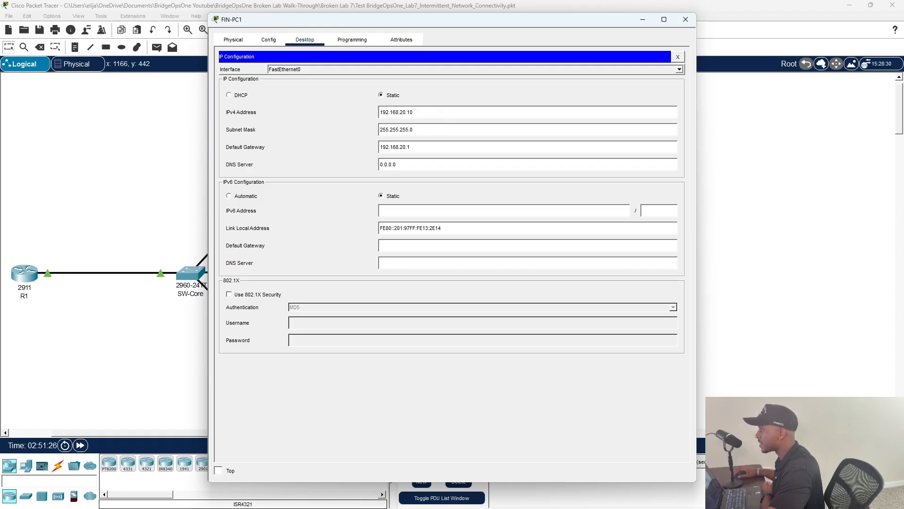
left_click(685, 20)
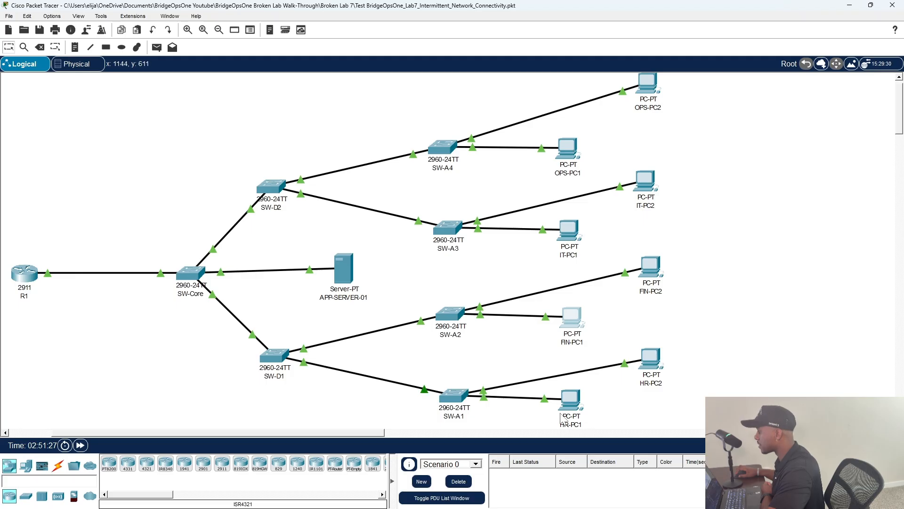
Reopen HR-PC1 and ping FIN-PC1 at 192.168.20.10 from its command prompt.
left_click(576, 405)
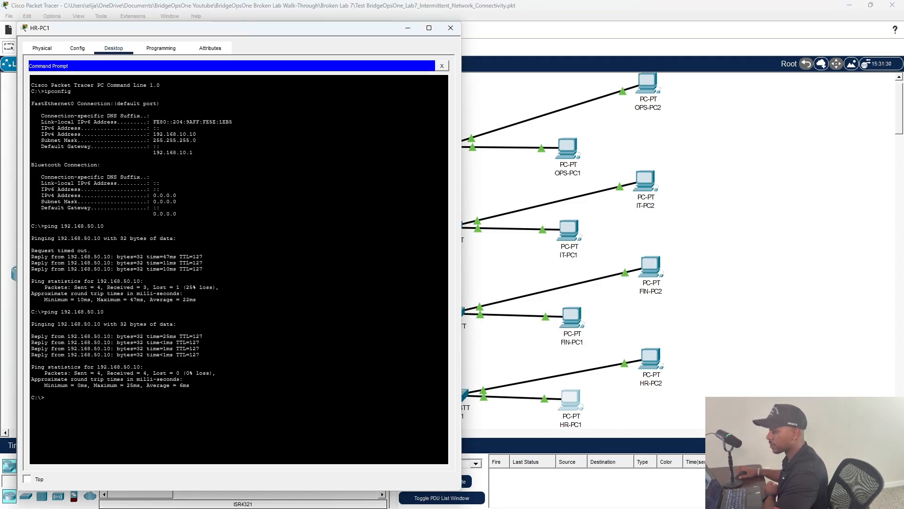
type("p")
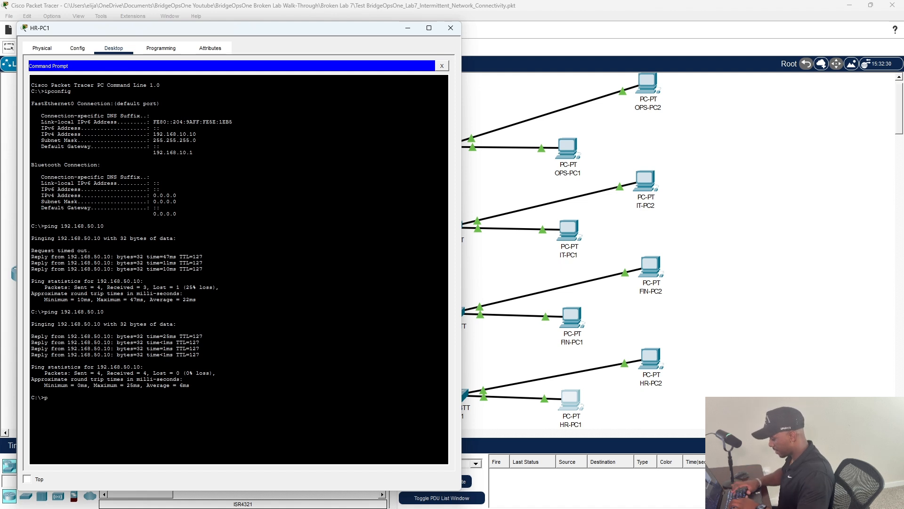
type("ing 192.1")
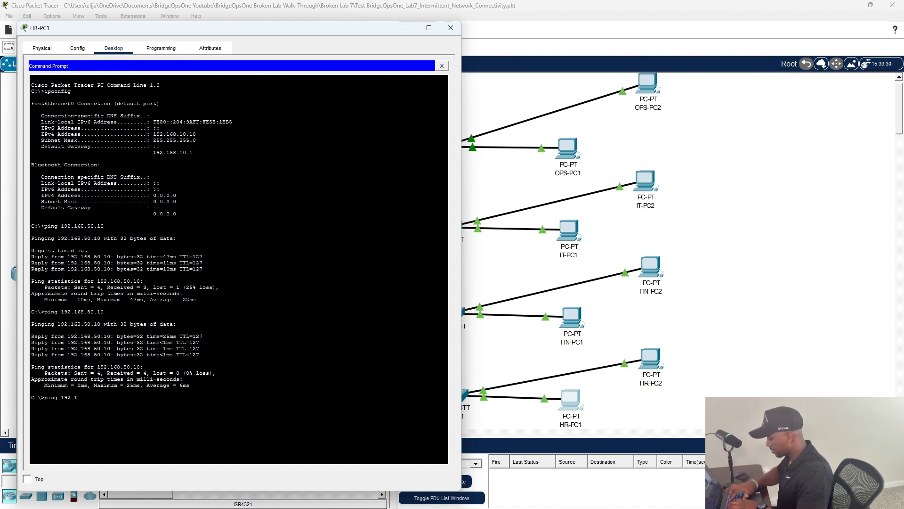
type("68.20.")
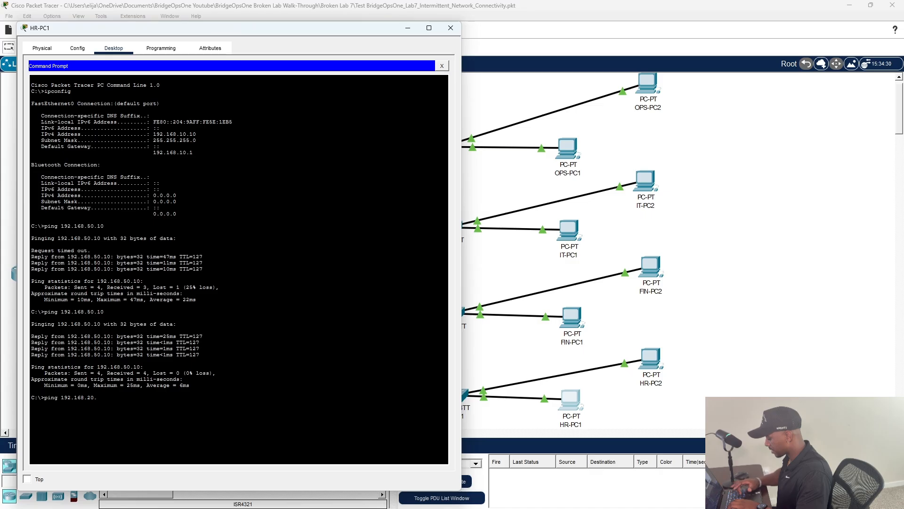
type("10")
key("Return")
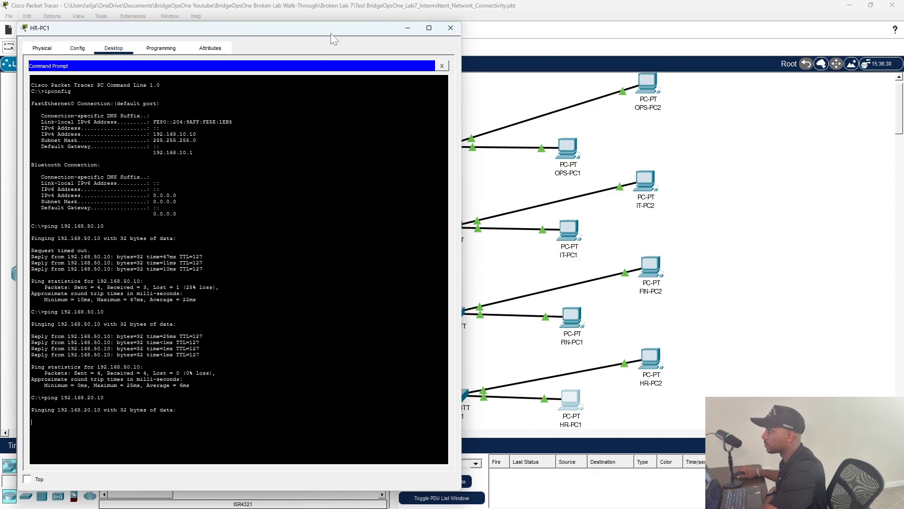
Repeat the ping to 192.168.20.10 from HR-PC1 and close the HR-PC1 window.
left_click_drag(371, 29, 533, 30)
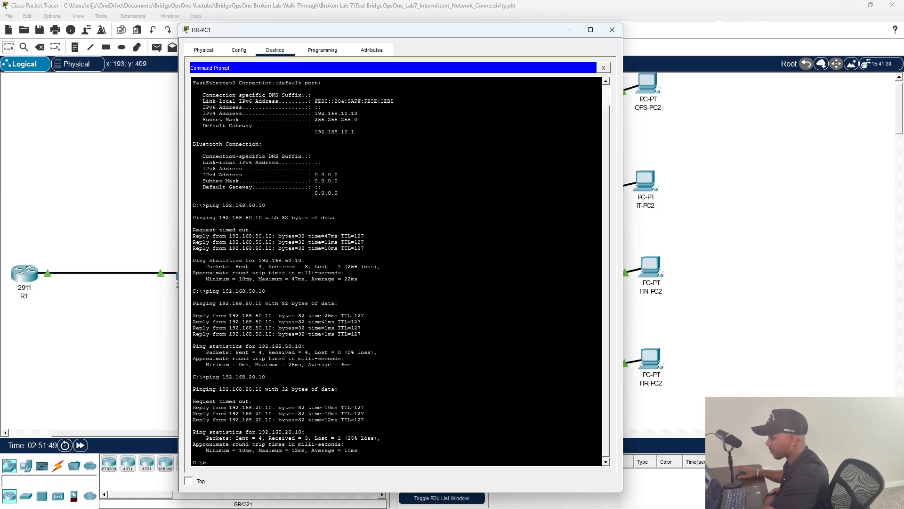
key("Up")
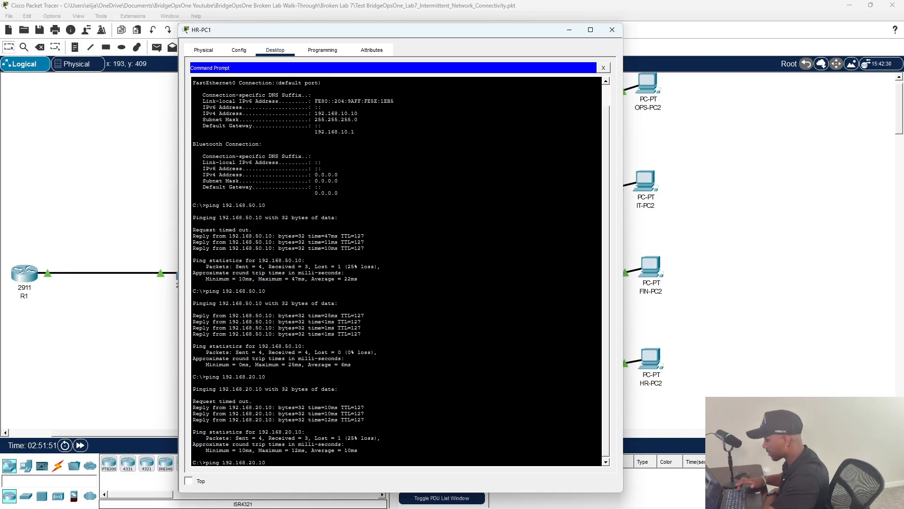
key("Return")
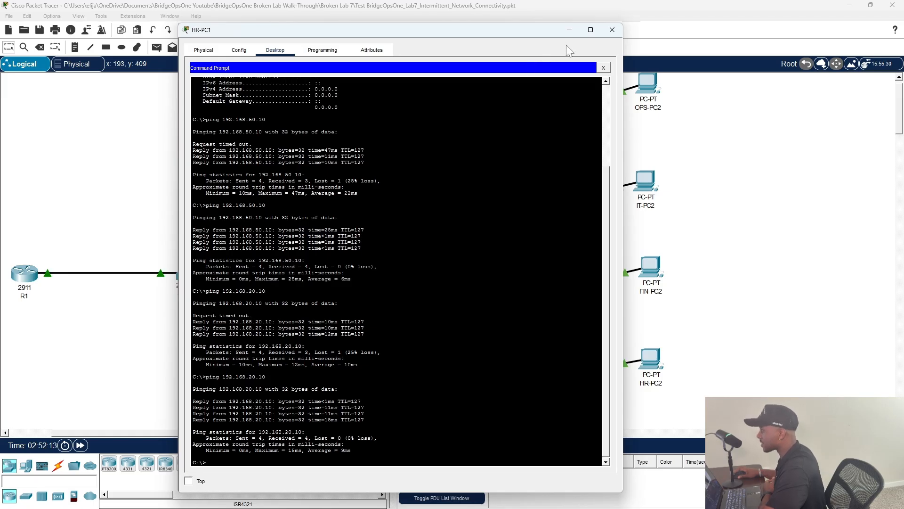
left_click(611, 30)
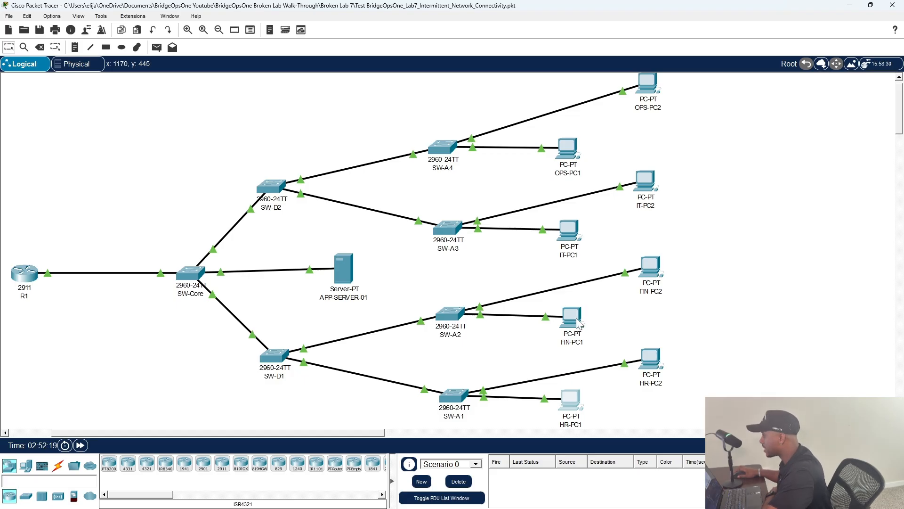
Open the command prompt of FIN-PC1 and run ipconfig.
mouse_move(576, 321)
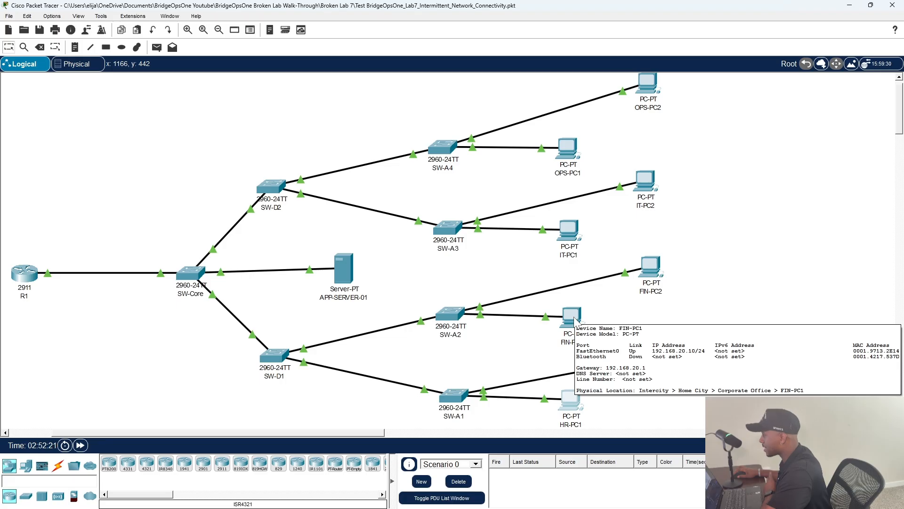
left_click(576, 321)
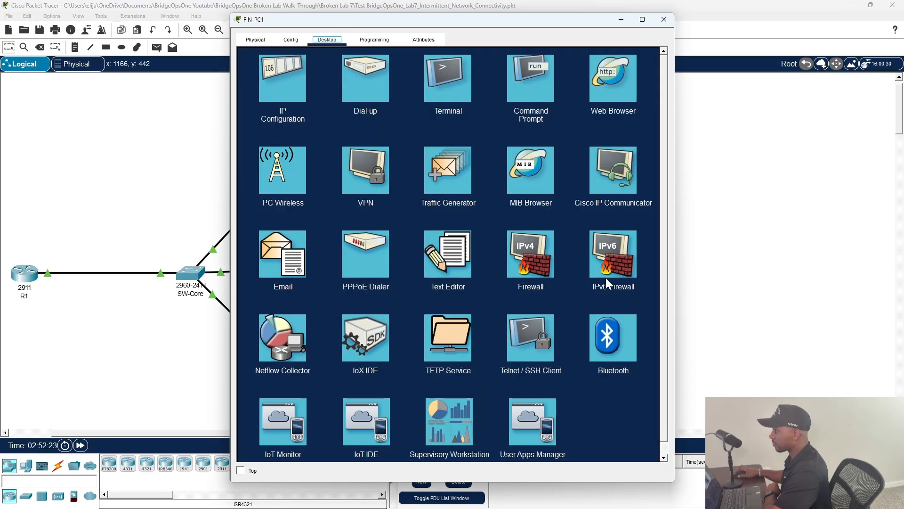
left_click(527, 89)
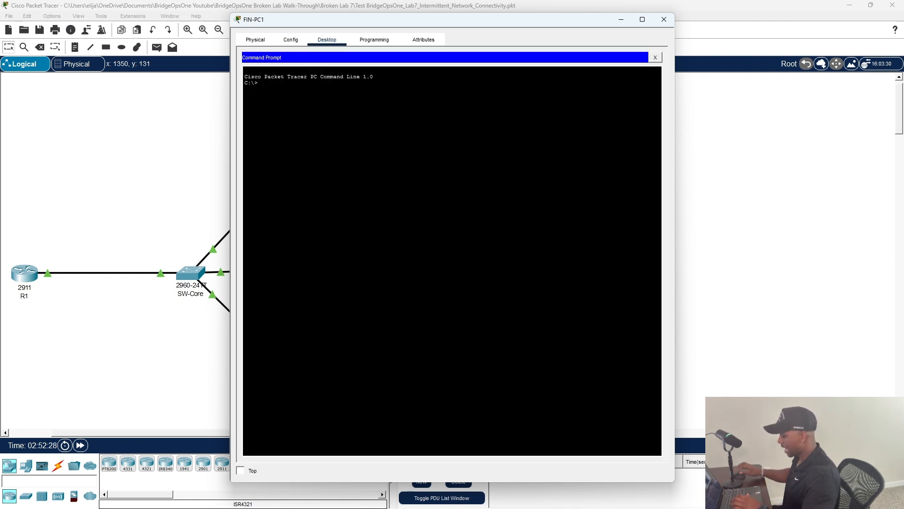
type("ipconfig")
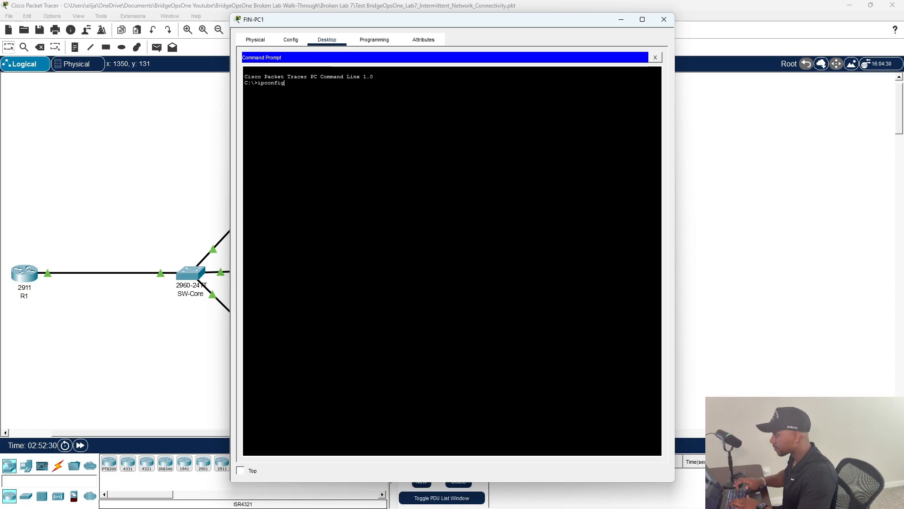
key("Return")
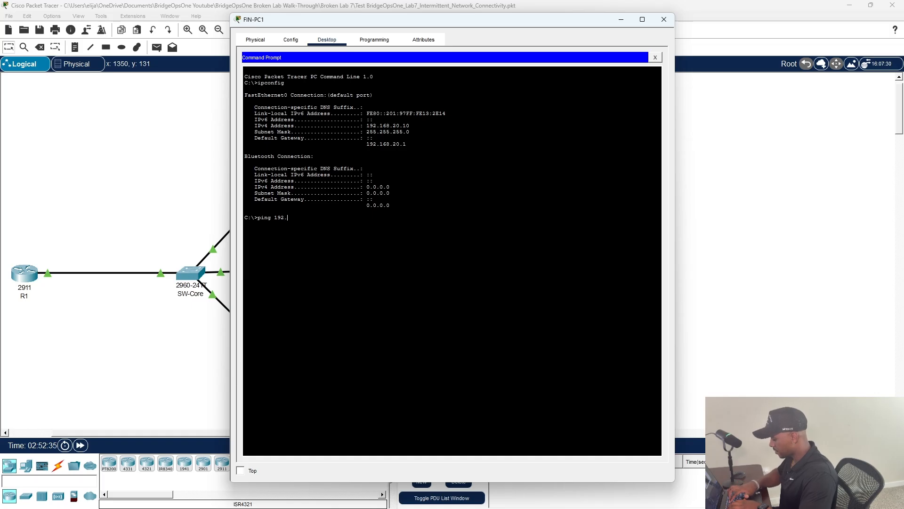
Ping APP-SERVER-01 at 192.168.50.10 from FIN-PC1 and move its window aside to uncover the PCs.
type("ping 192.168.50.10")
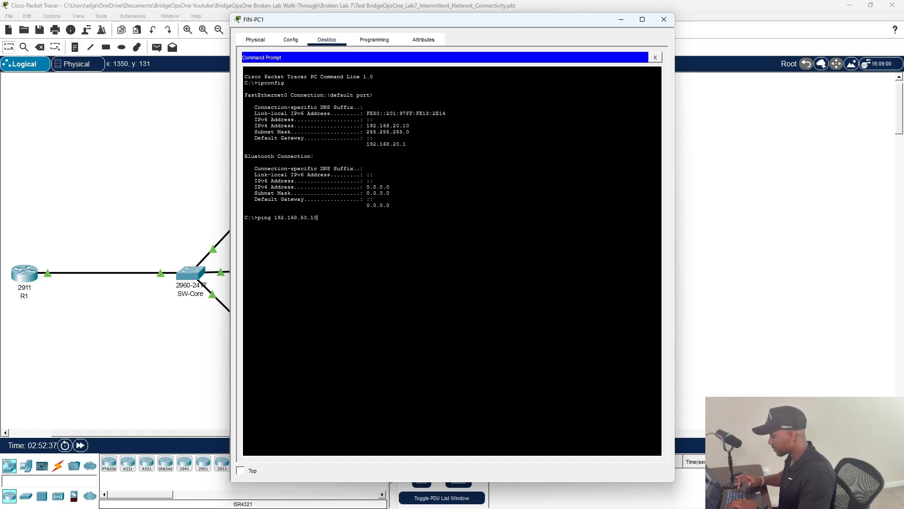
key("Return")
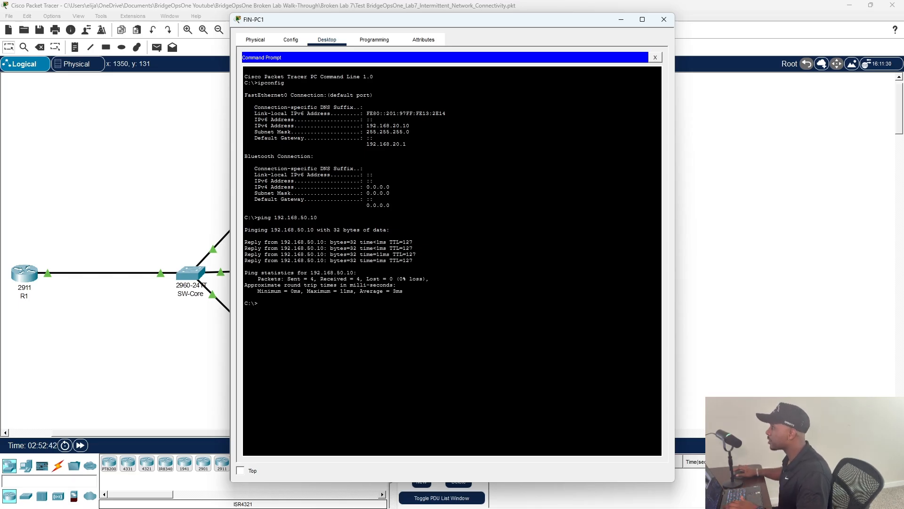
left_click_drag(568, 23, 362, 39)
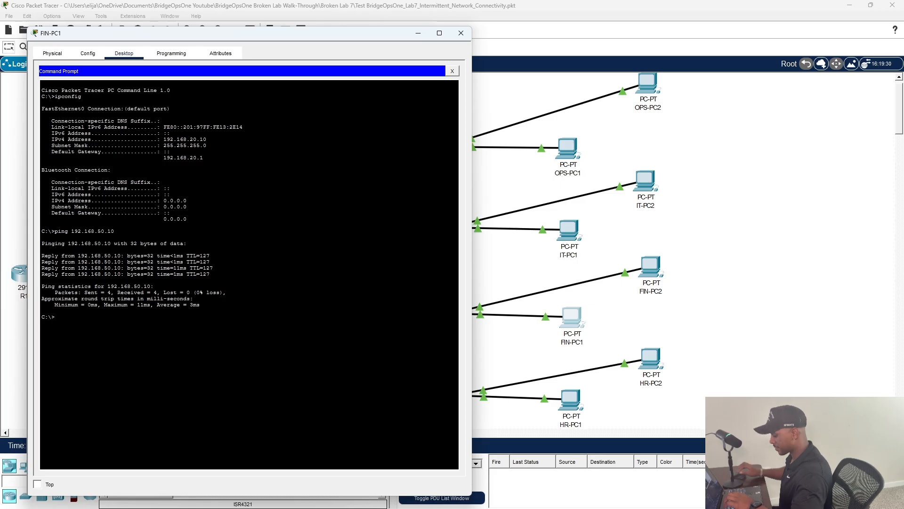
Ping 192.168.30.10 twice from the command prompt of FIN-PC1.
type("ping ")
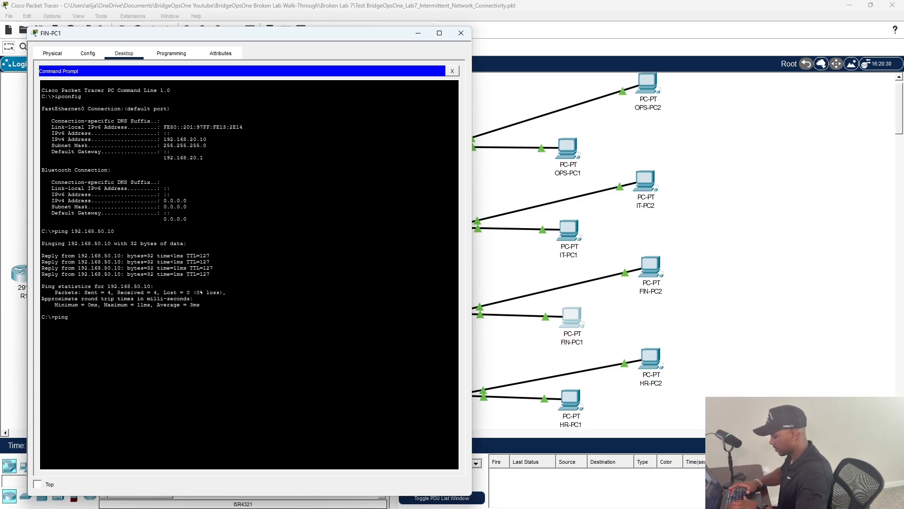
type("19")
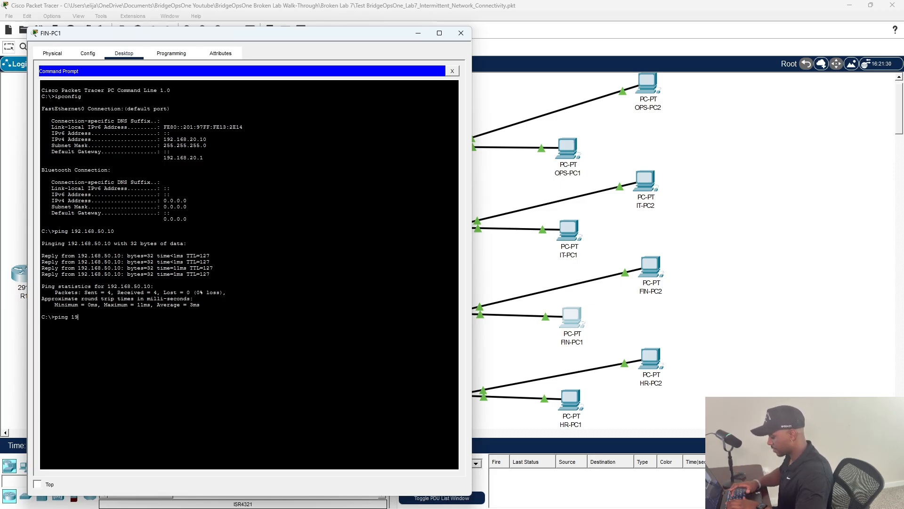
type("2.168")
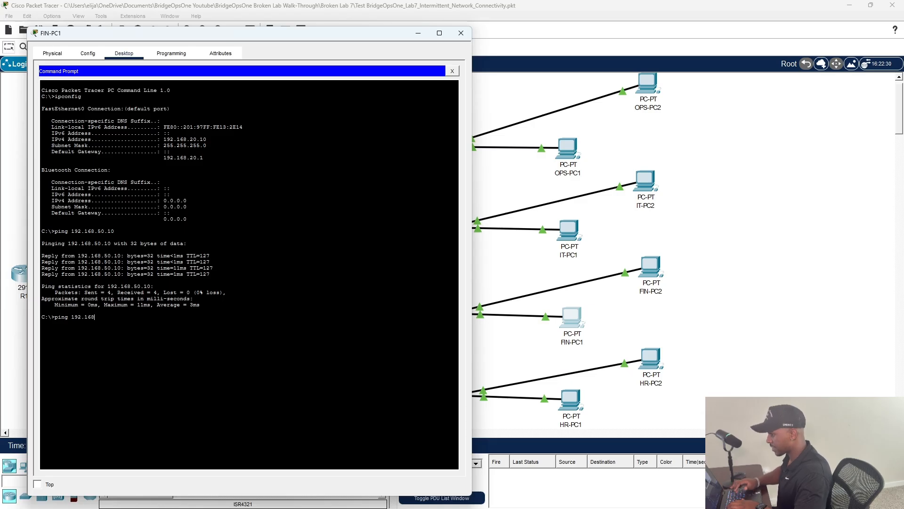
type(".30.10")
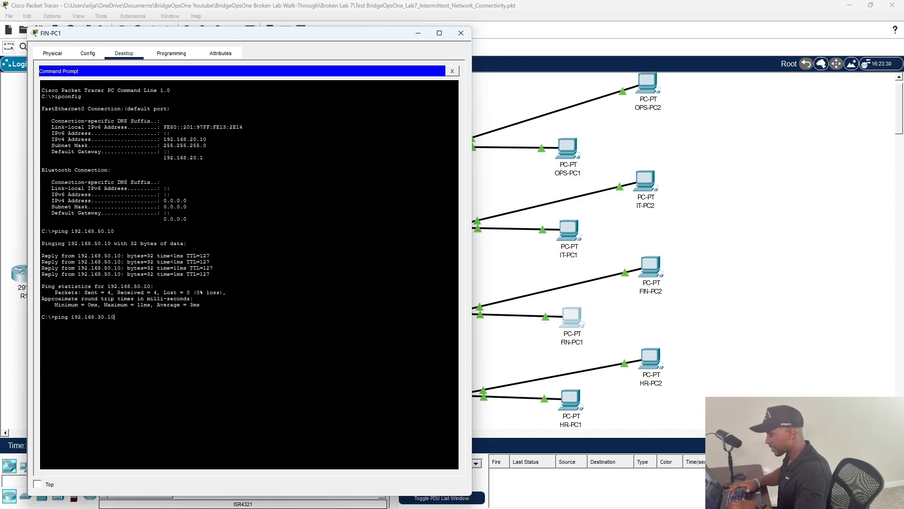
key("Return")
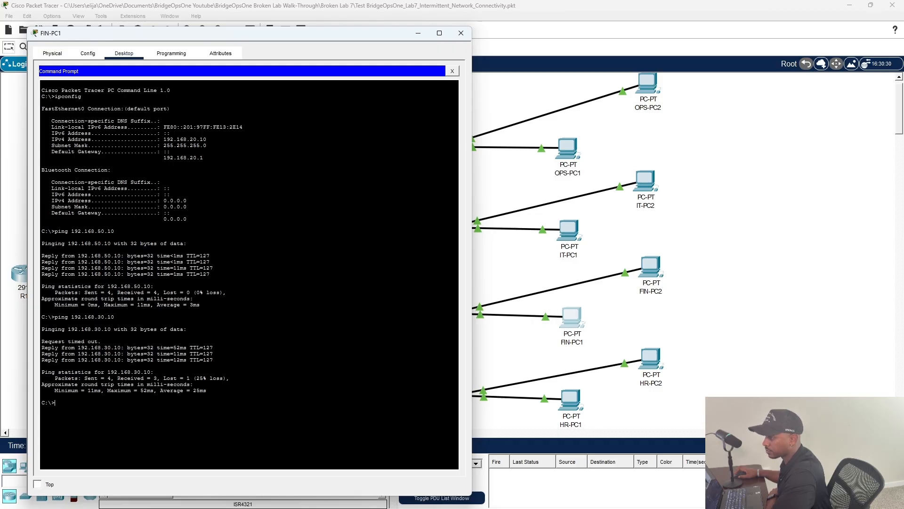
key("Up")
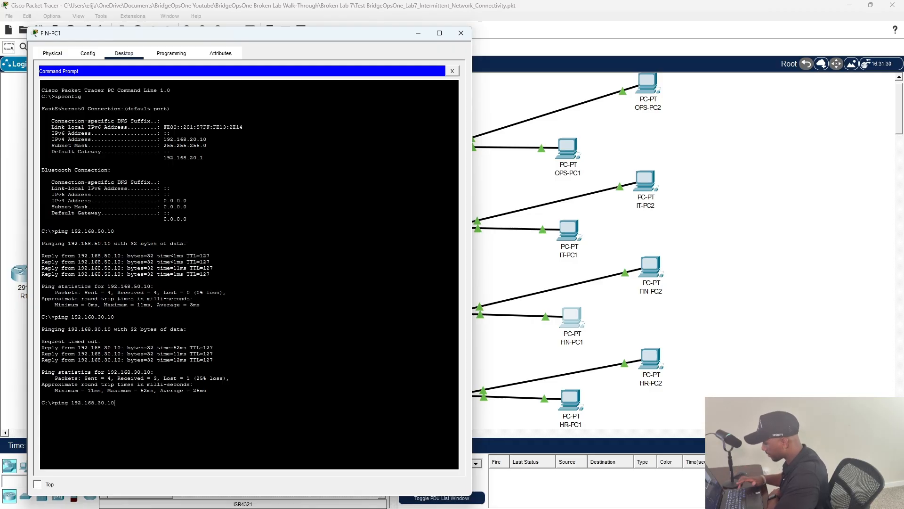
key("Return")
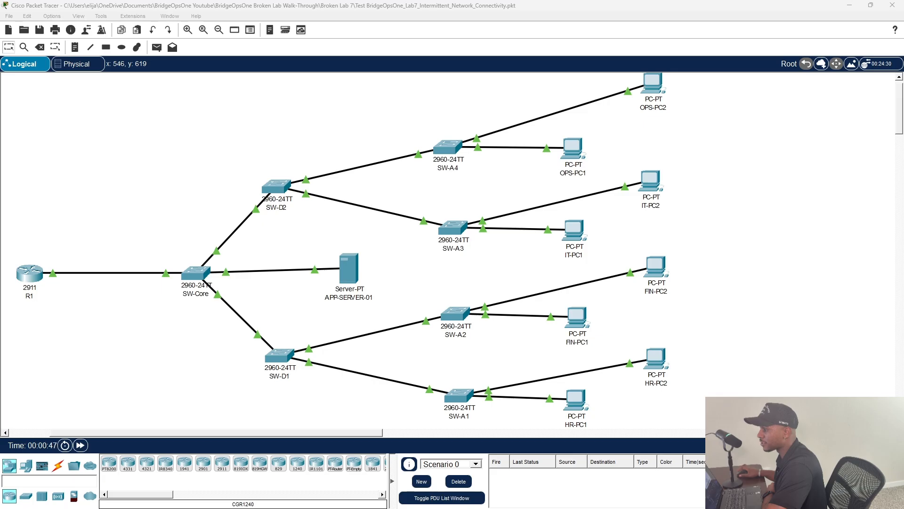
Open the command line interface of router R1 and enter privileged EXEC mode with enable.
left_click(36, 277)
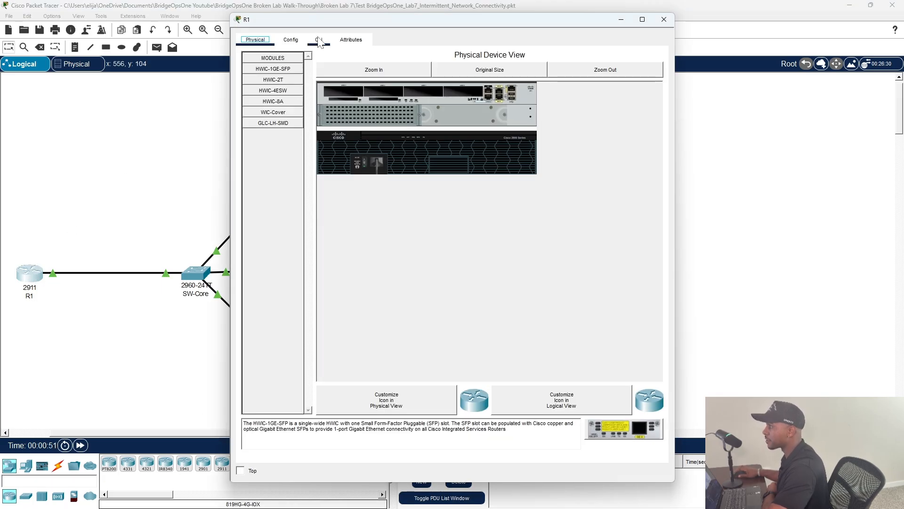
left_click(319, 40)
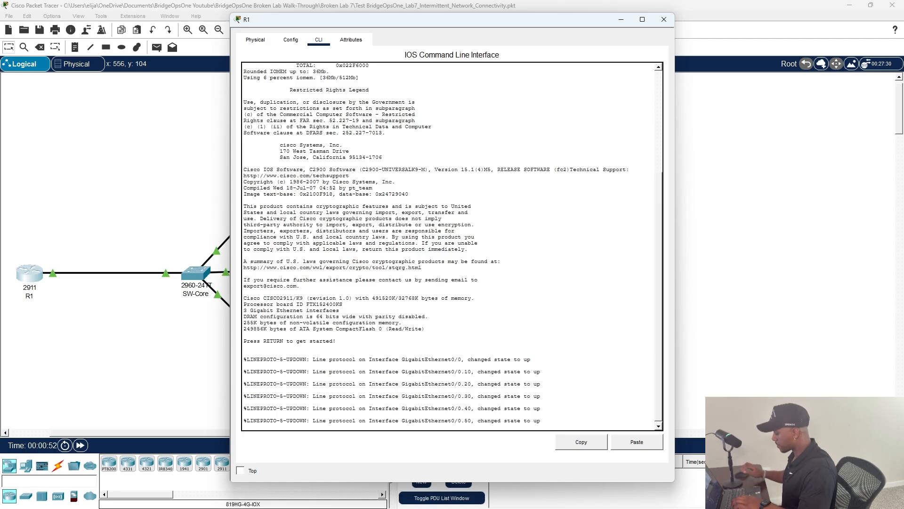
key("Return")
type("enable")
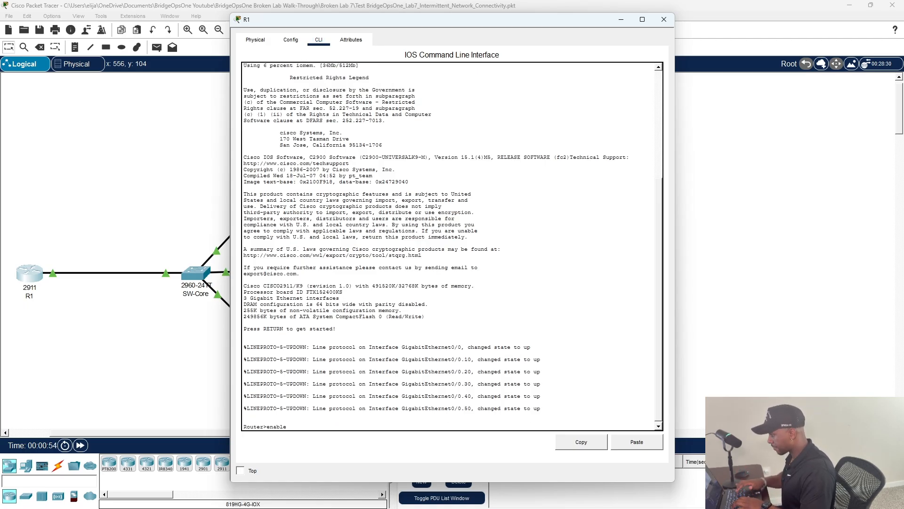
key("Return")
Run show ip interface brief on router R1 to check its interfaces, and close the router's window.
type("show i")
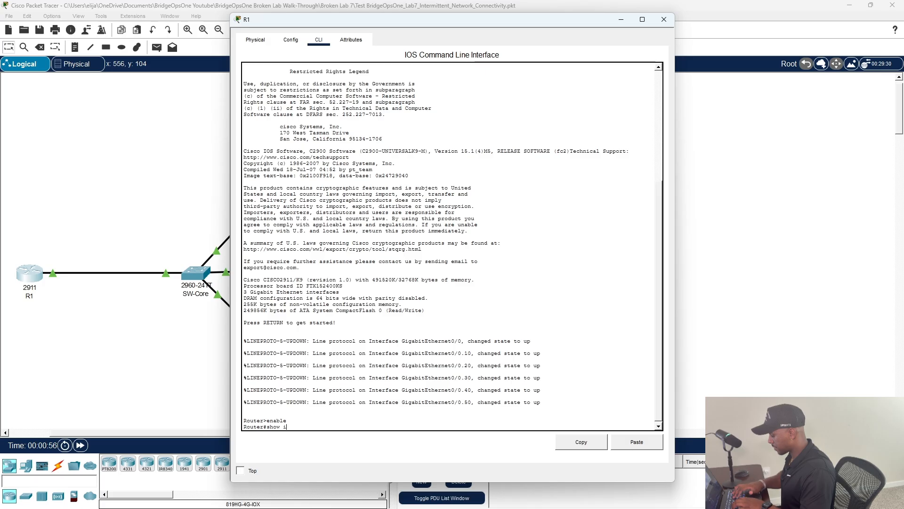
type("p interface")
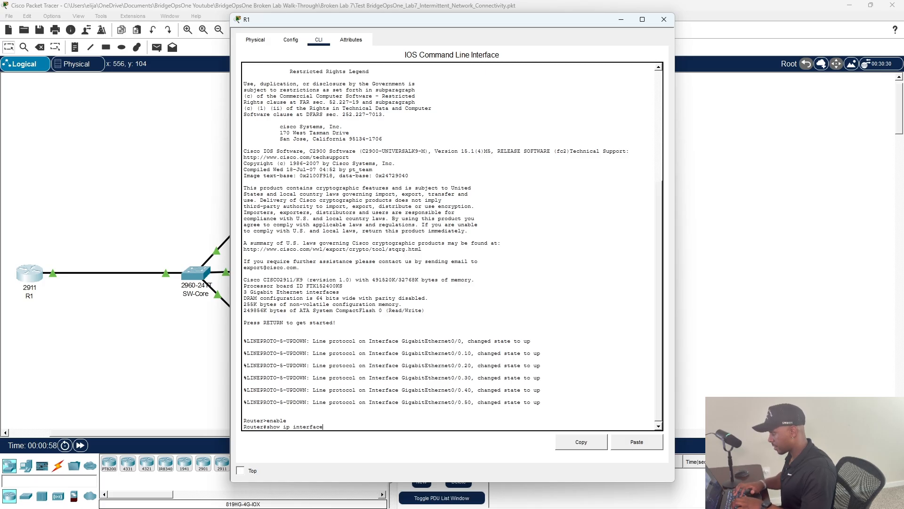
type(" brief")
key("Return")
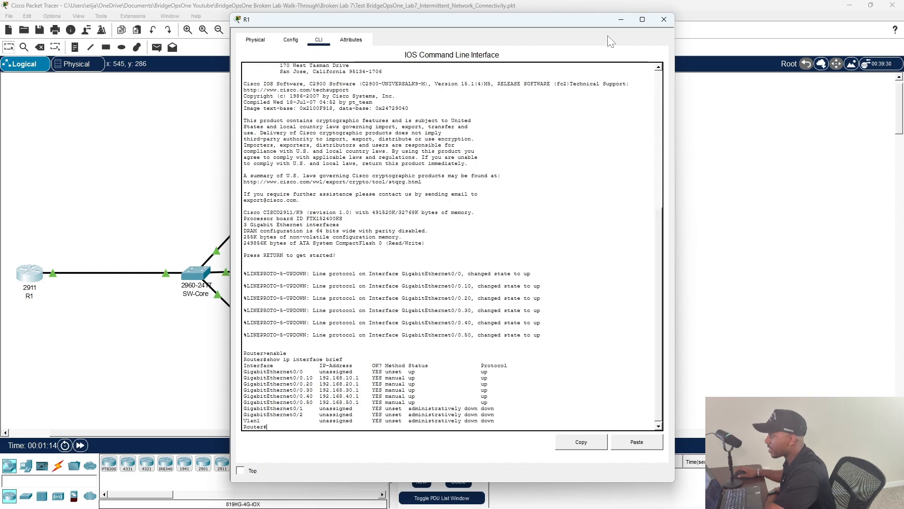
left_click(669, 23)
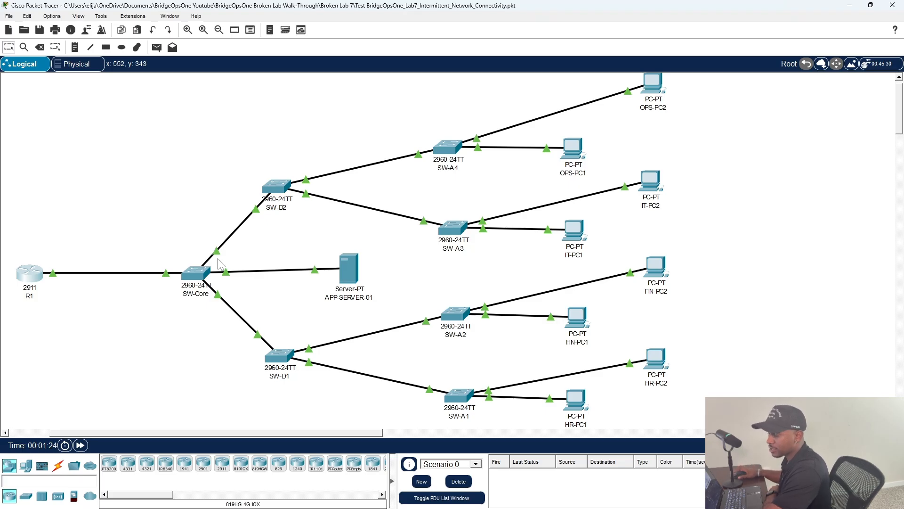
Open the command line interface of switch SW-Core and enter privileged EXEC mode with enable.
left_click(197, 271)
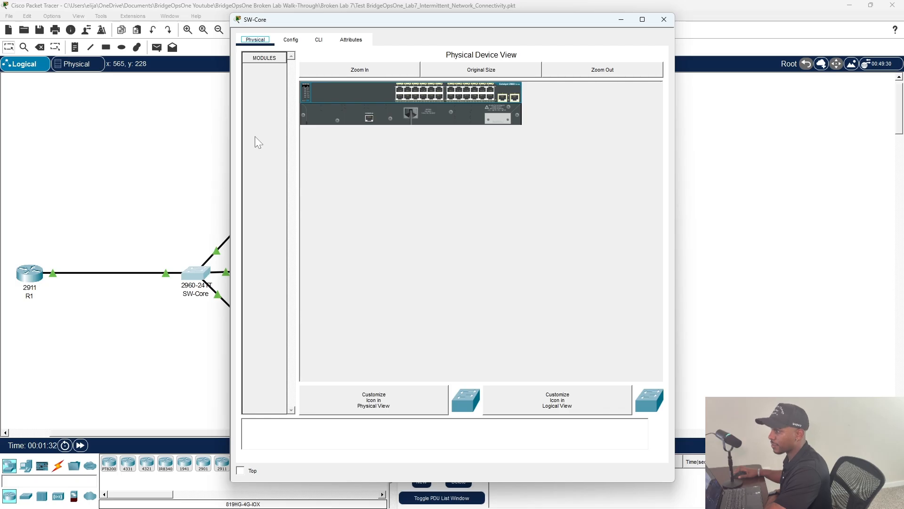
left_click(318, 40)
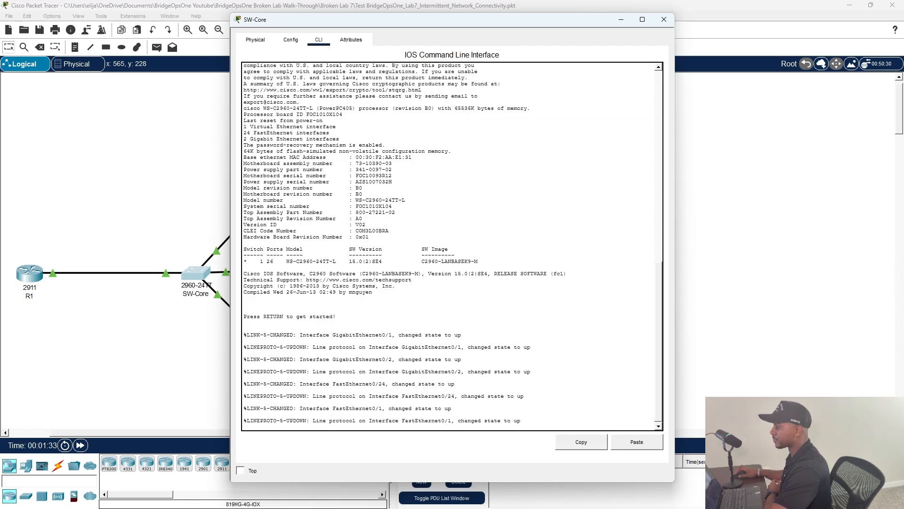
key("Return")
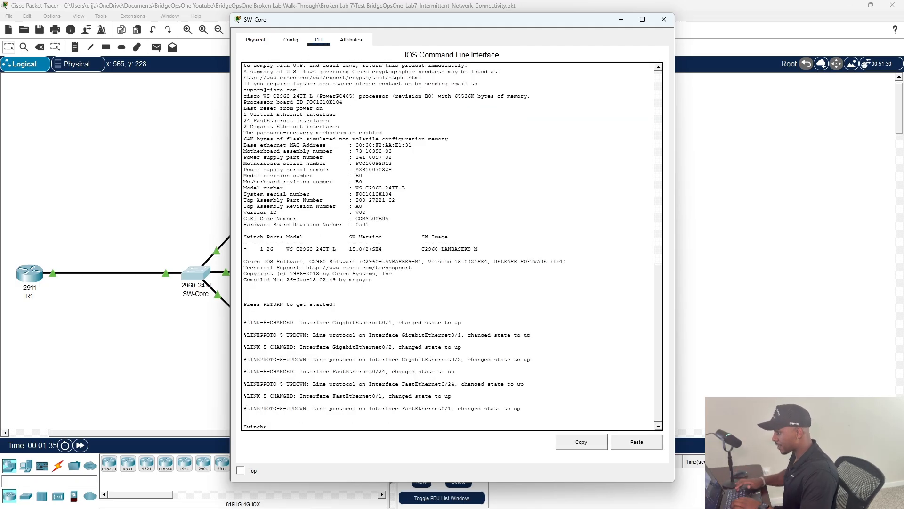
type("enab")
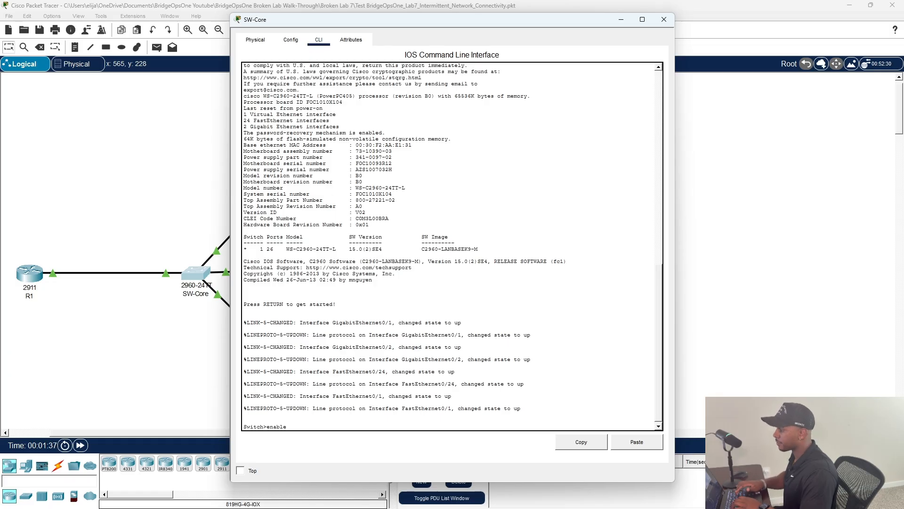
type("le")
key("Return")
Run show interfaces status on SW-Core, page through the full port list, and close the switch's window.
type("show int")
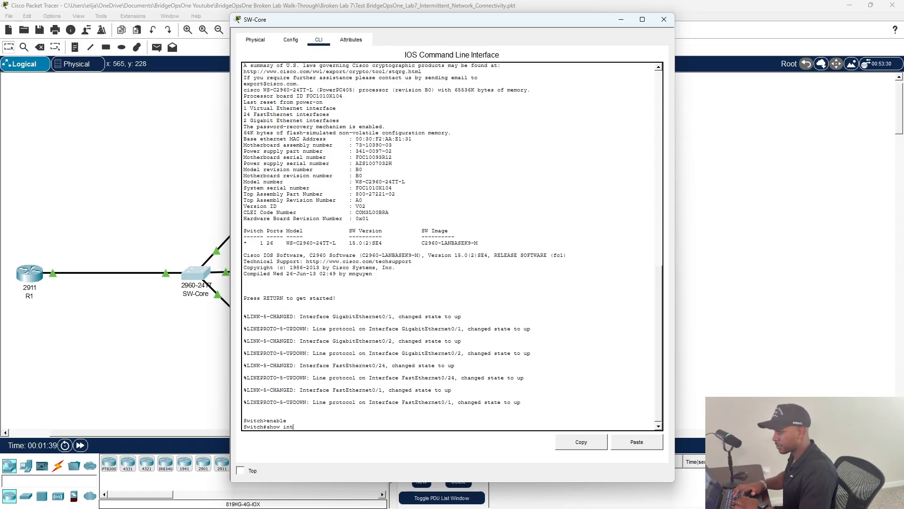
type("erfa")
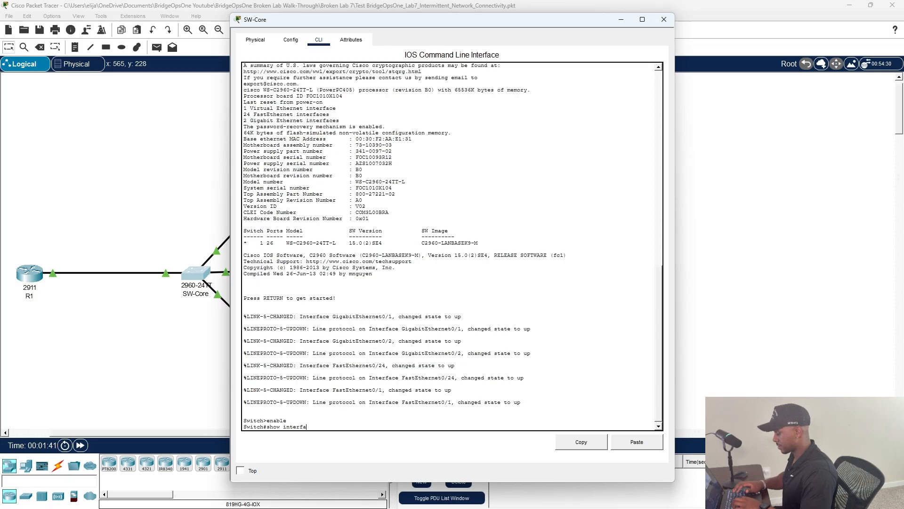
type("ces status")
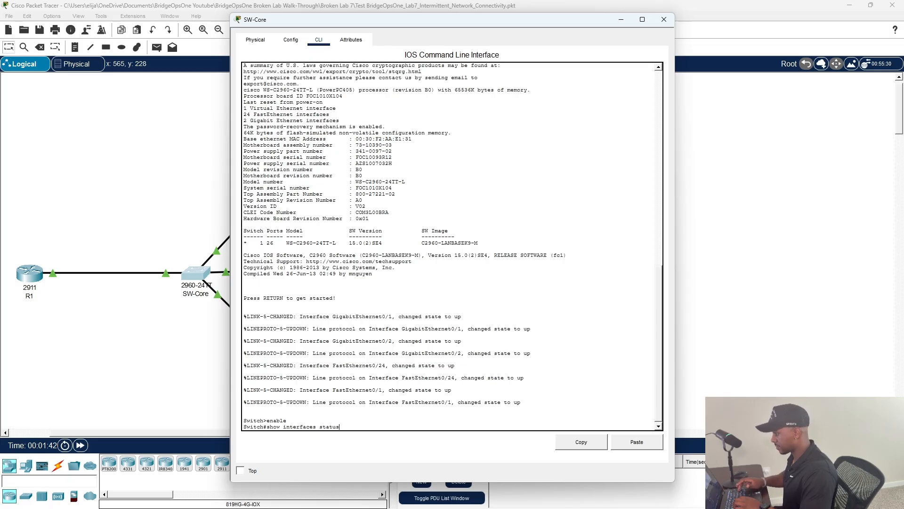
key("Return")
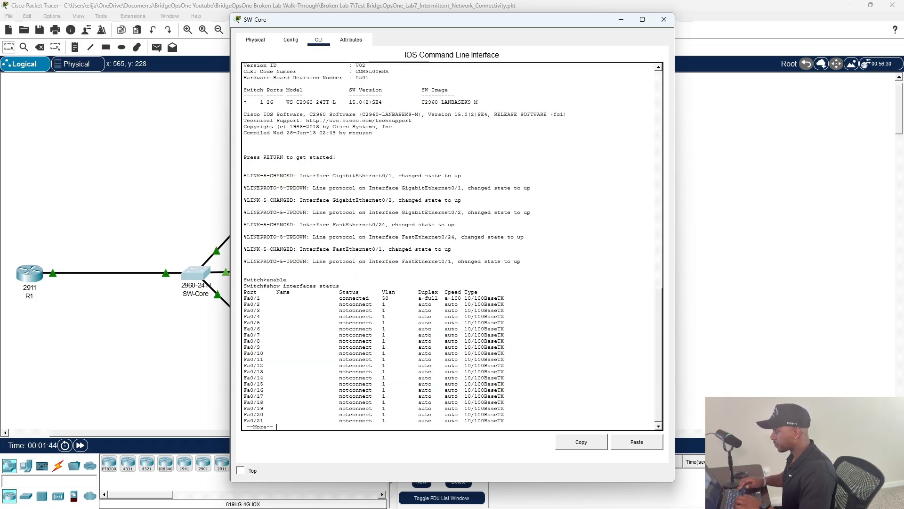
key("space")
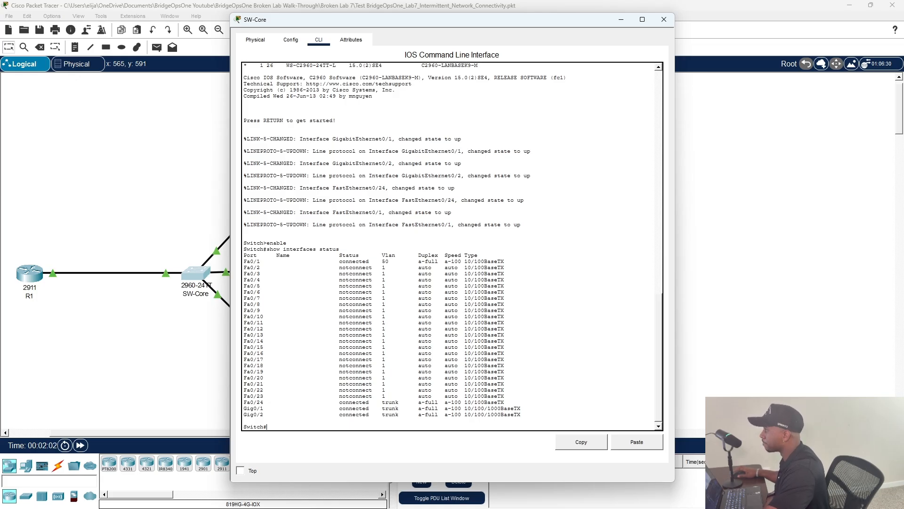
left_click(663, 18)
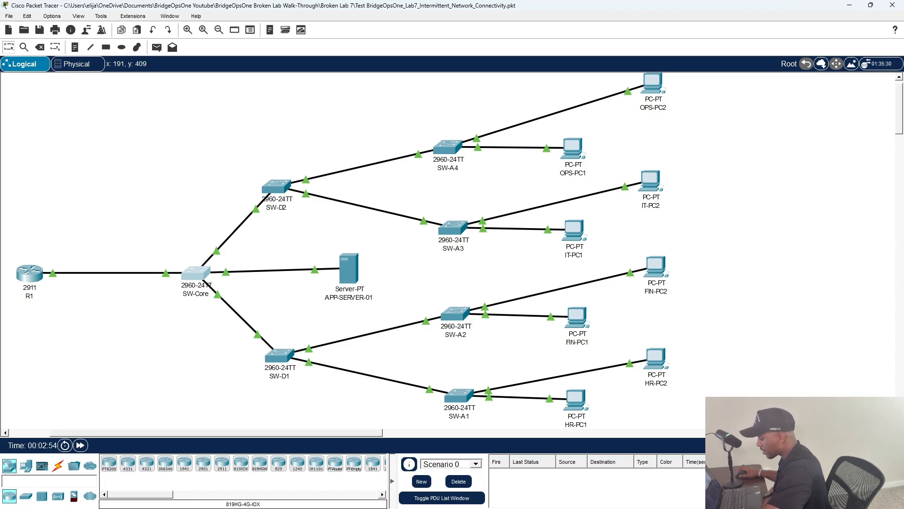
Switch to the BridgeOpsOne Command Center in the browser and clear the previous incident notes and generated update.
key("alt+Tab")
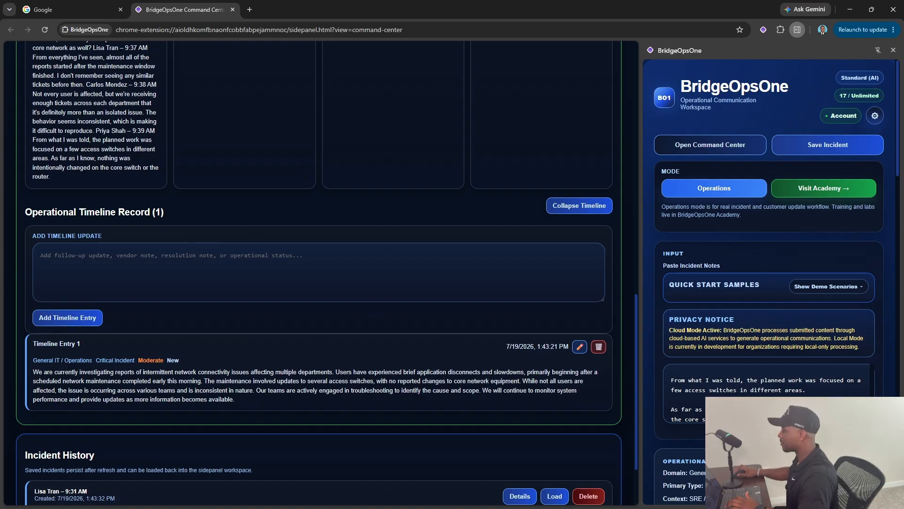
scroll(768, 393, "down", 1)
scroll(800, 376, "down", 9)
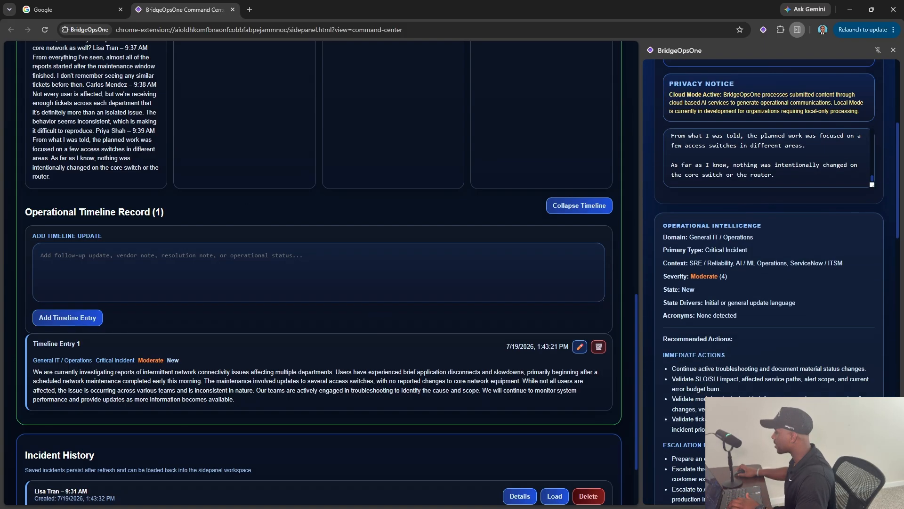
scroll(810, 379, "down", 4)
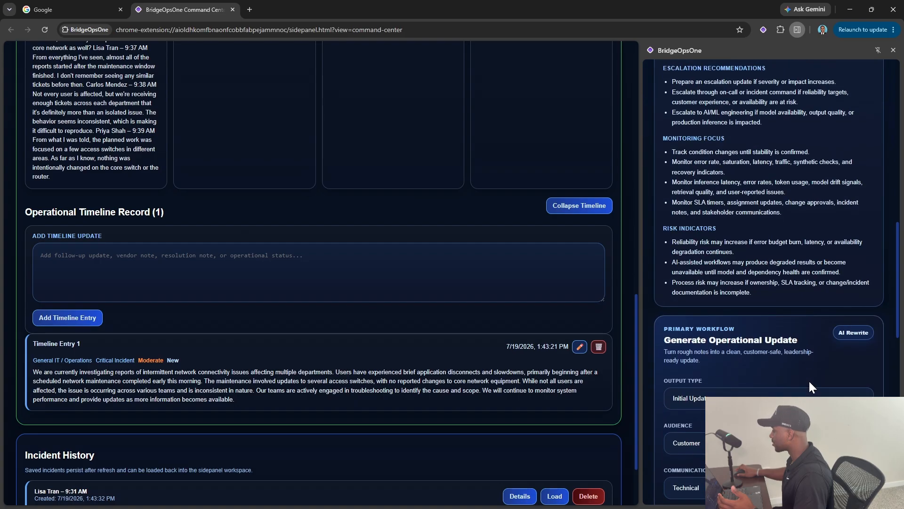
scroll(796, 374, "down", 3)
scroll(804, 377, "down", 5)
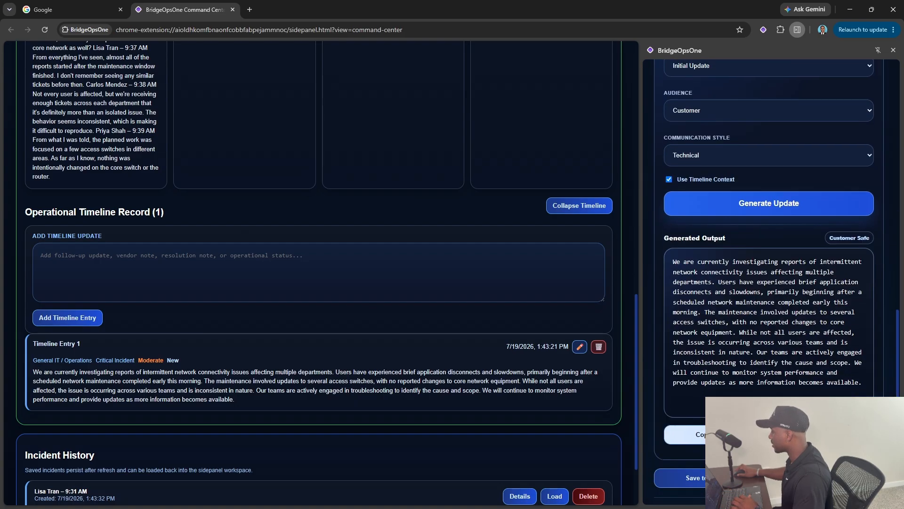
left_click(821, 344)
scroll(758, 297, "up", 20)
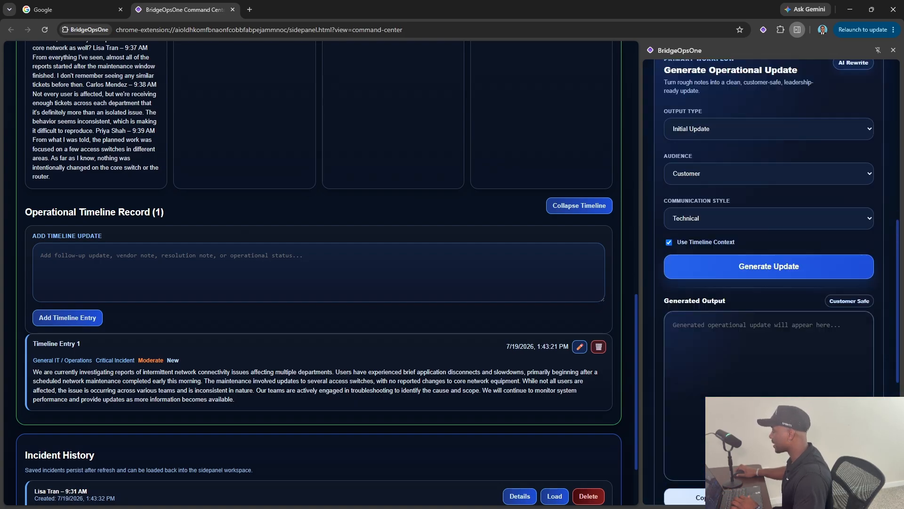
scroll(758, 297, "down", 2)
scroll(758, 297, "down", 1)
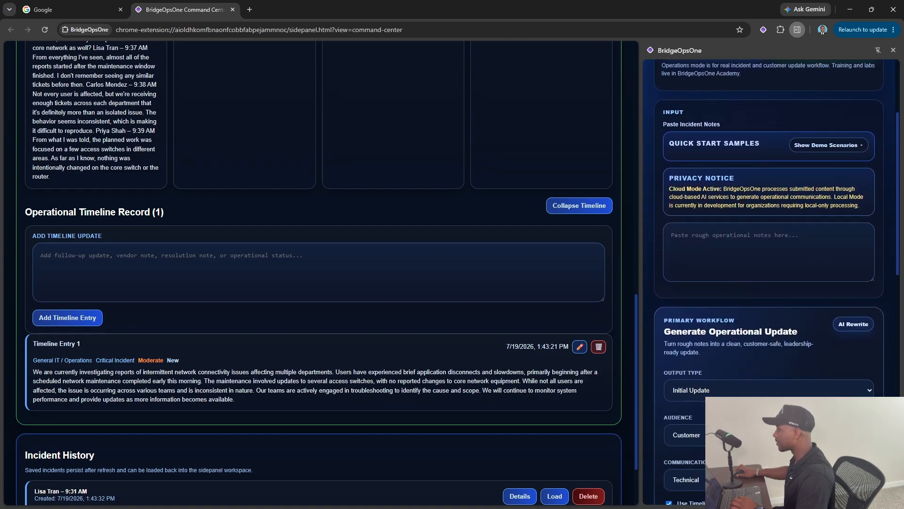
Enter the incident notes "checked HR and Finance" and "IP config looks good" on separate lines.
left_click(768, 255)
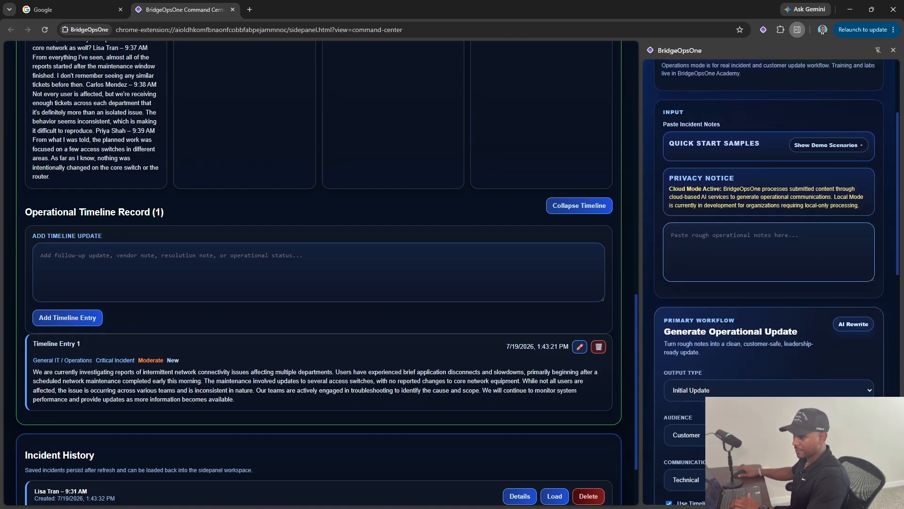
type("che")
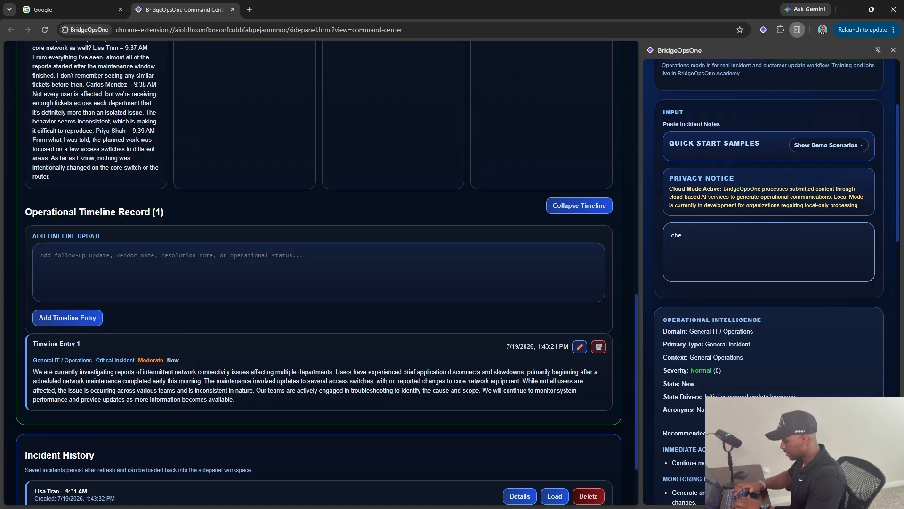
type("cked HR an")
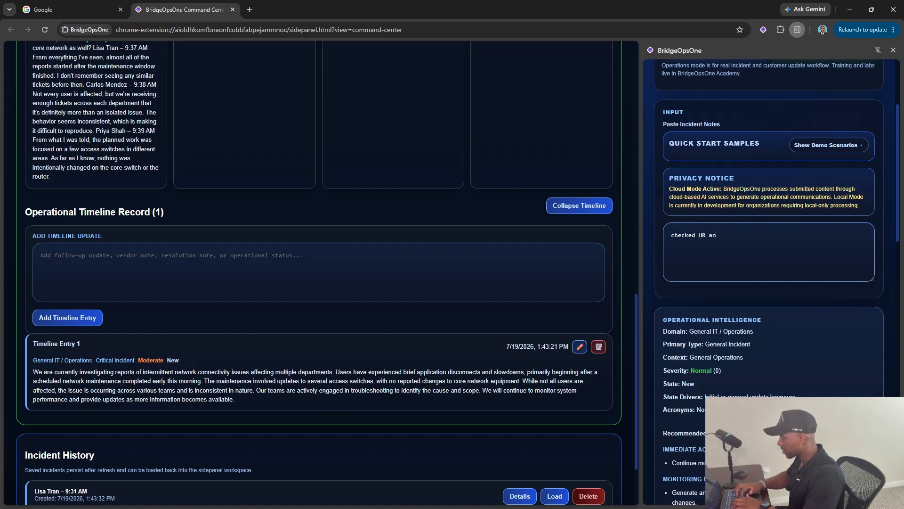
type("d Finance")
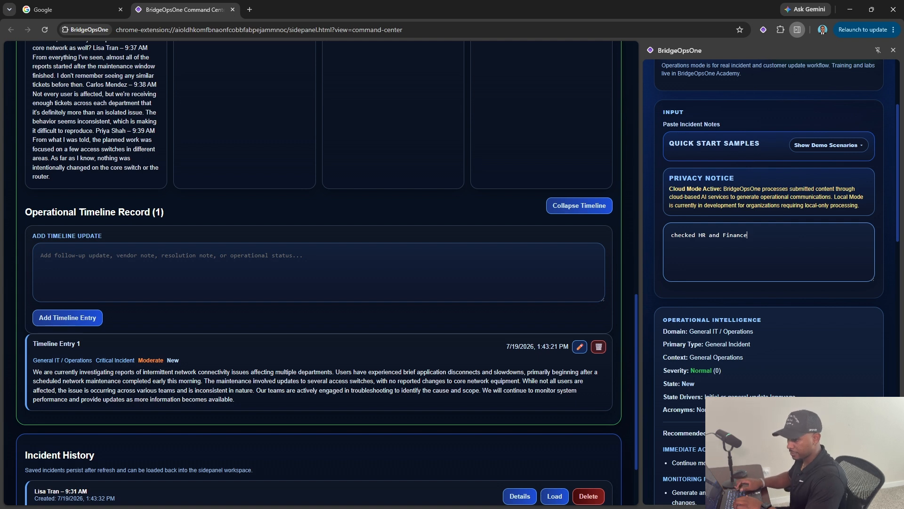
key("Return")
type("IP con")
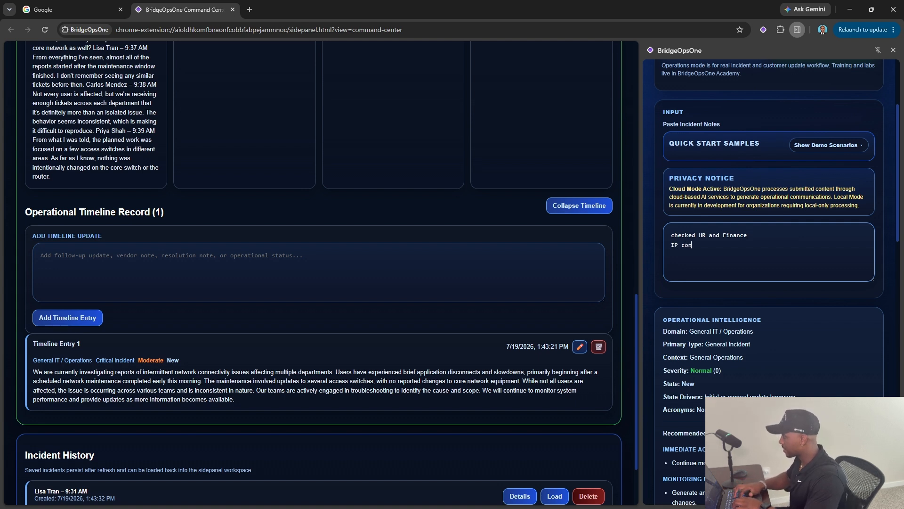
type("fig")
type("loo")
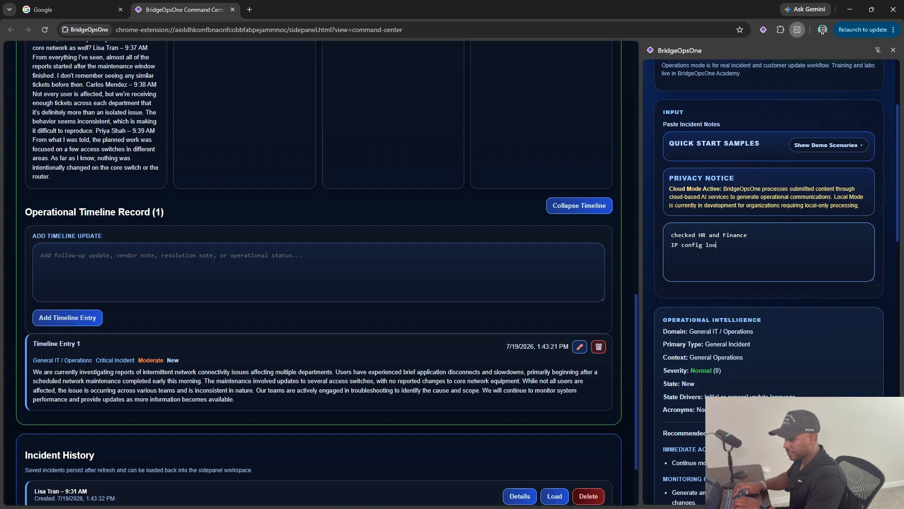
type("ks g")
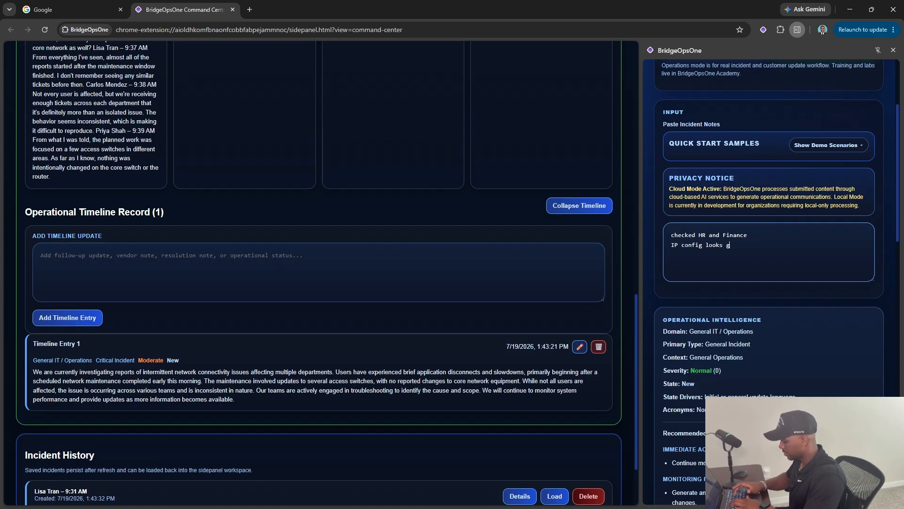
type("ood")
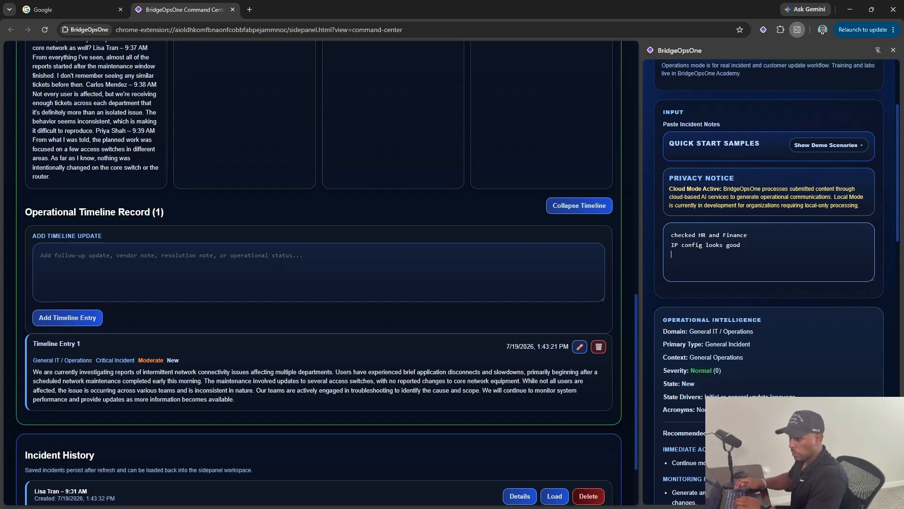
Add the lines "basic pings working" and "router interfaces are up" to the incident notes.
key("Return")
type("basic ping ")
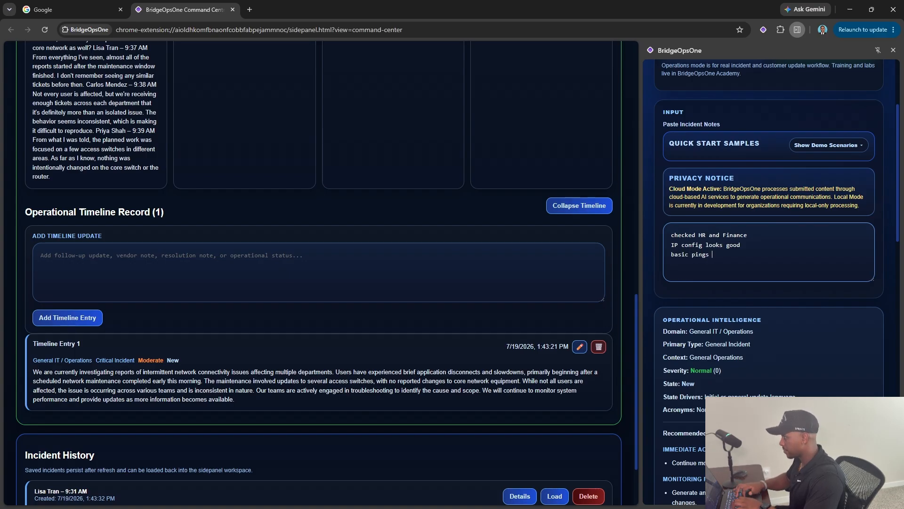
type("s working")
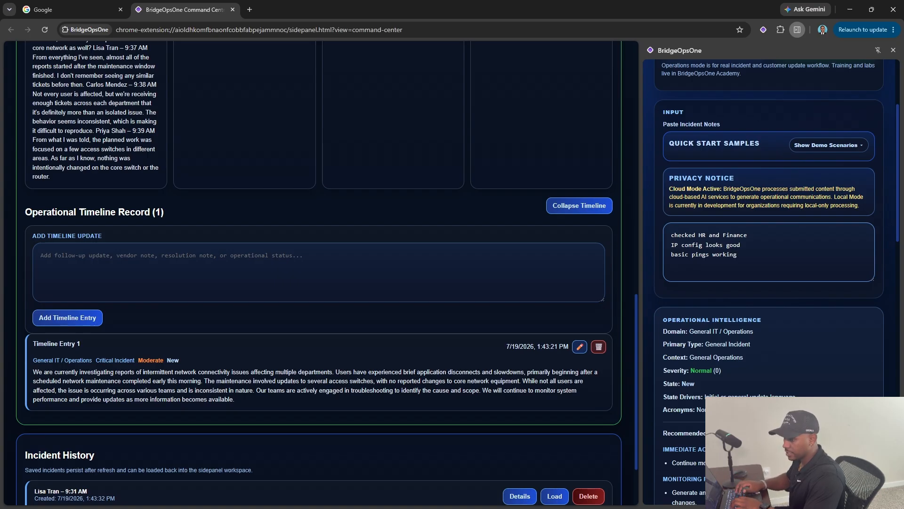
type("rou")
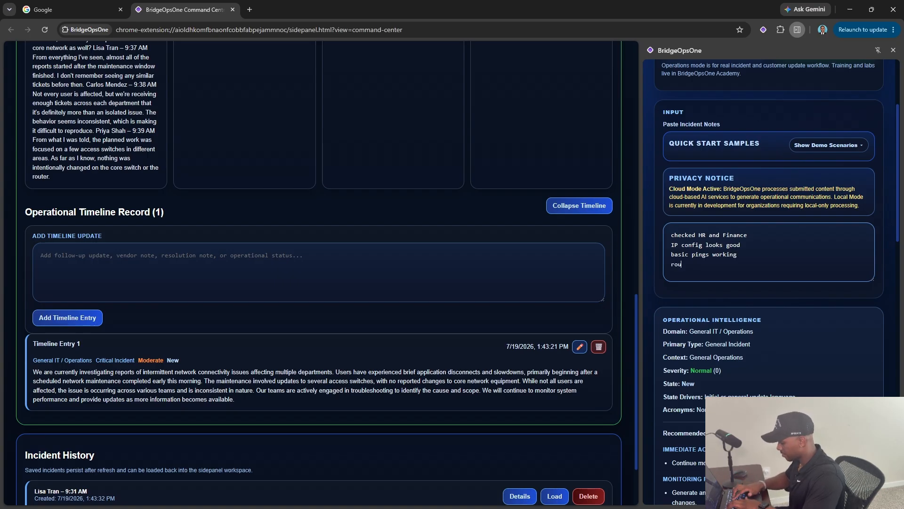
type("ter interfaces")
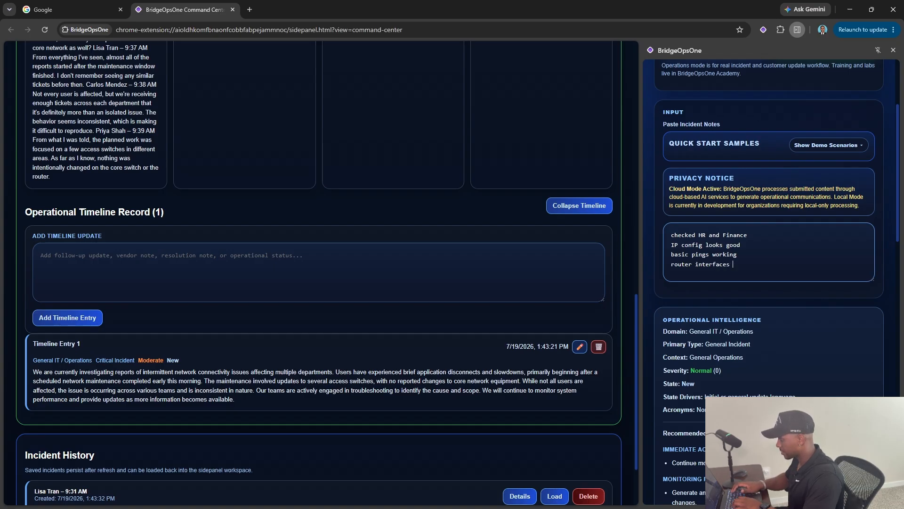
type(" are")
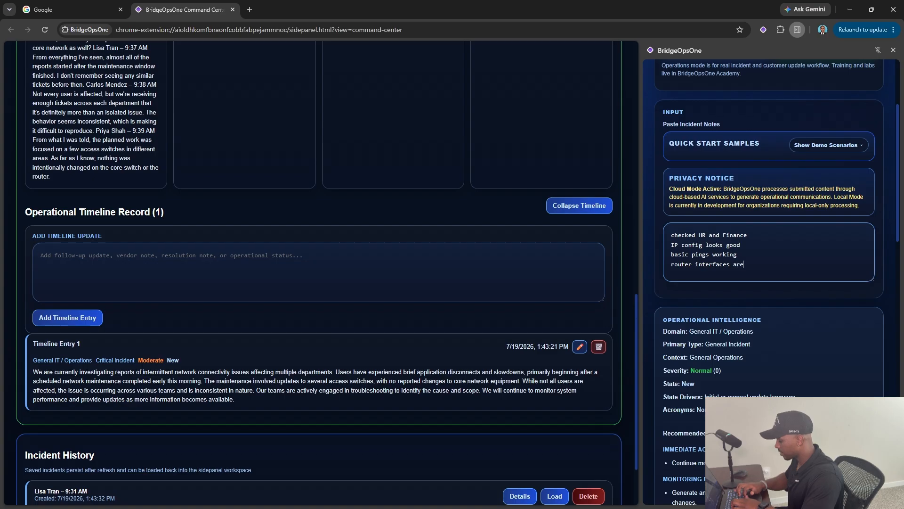
type(" up")
key("Return")
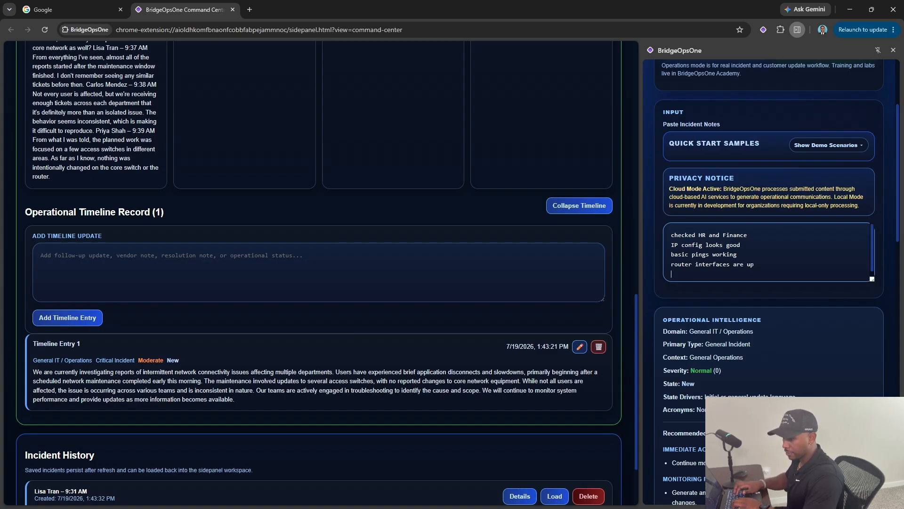
Continue the incident notes with the lines "core ports all look up" and "nothing obvious on layer 3".
type("core ")
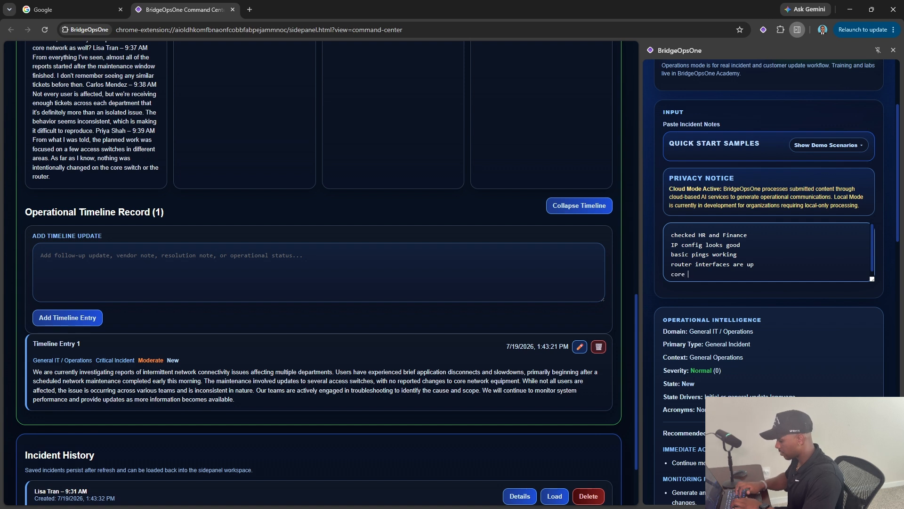
type("ports al")
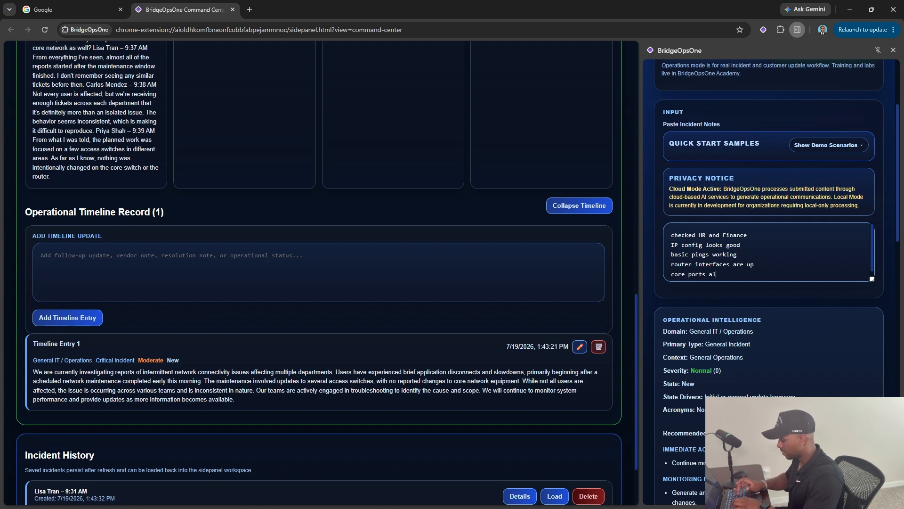
type("l look up")
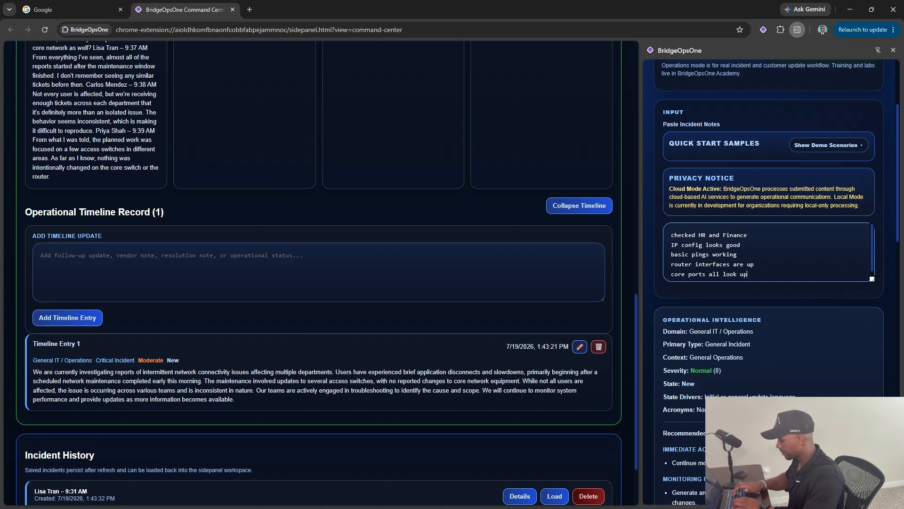
key("Return")
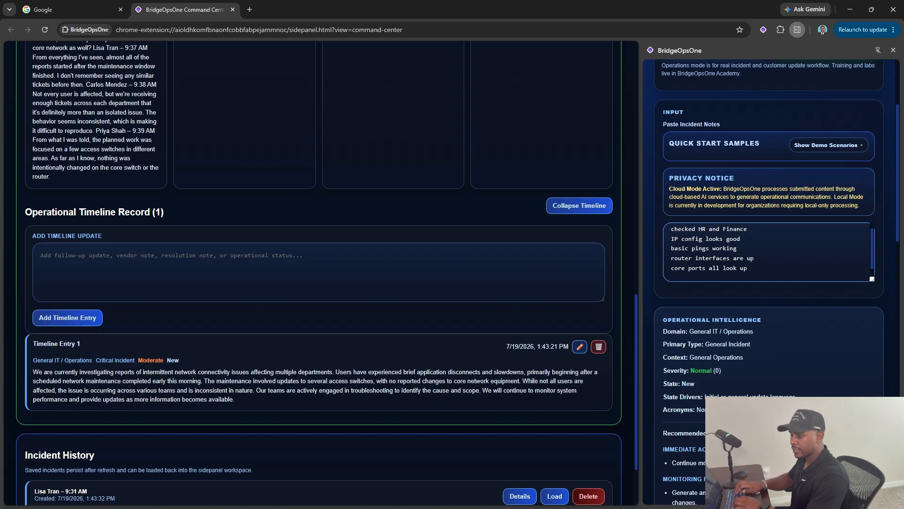
type("not")
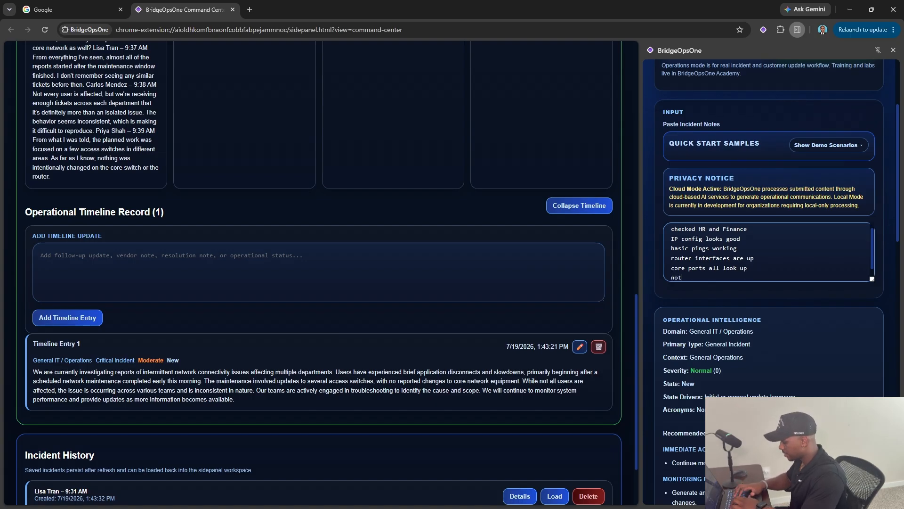
type("hing ob")
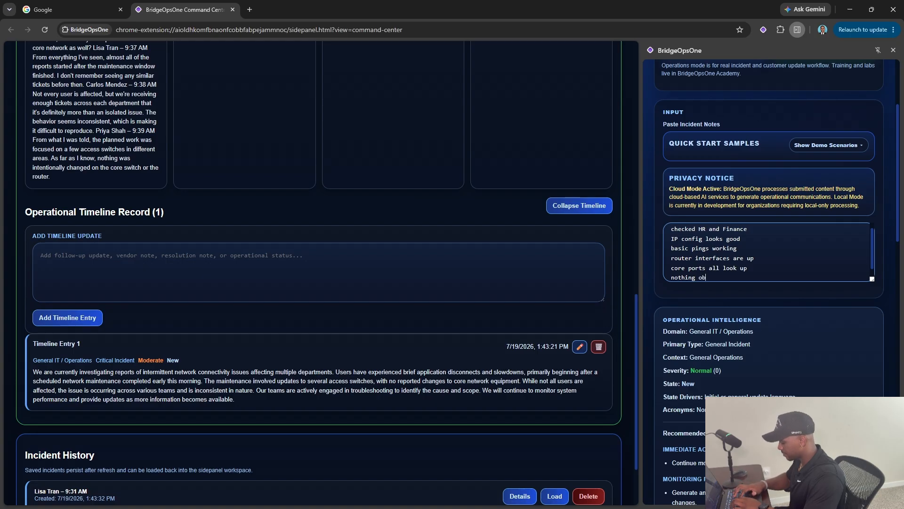
type("vious")
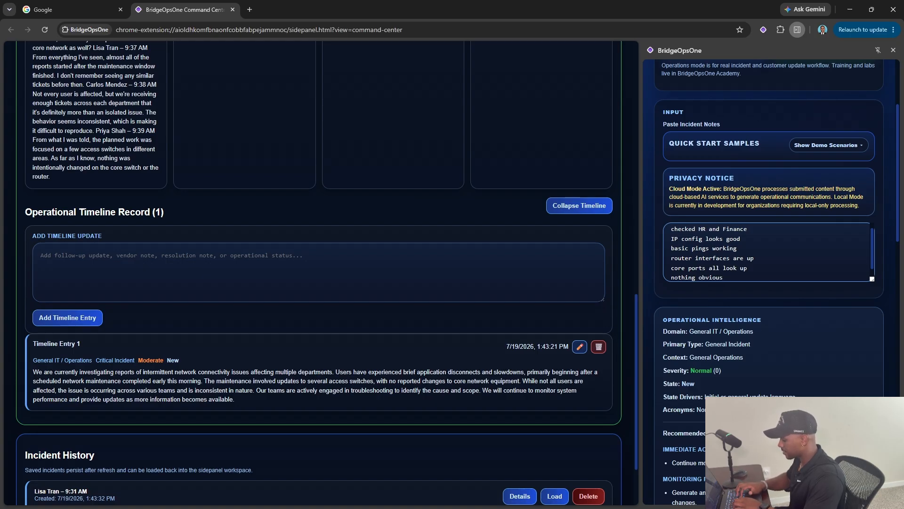
type(" on layer")
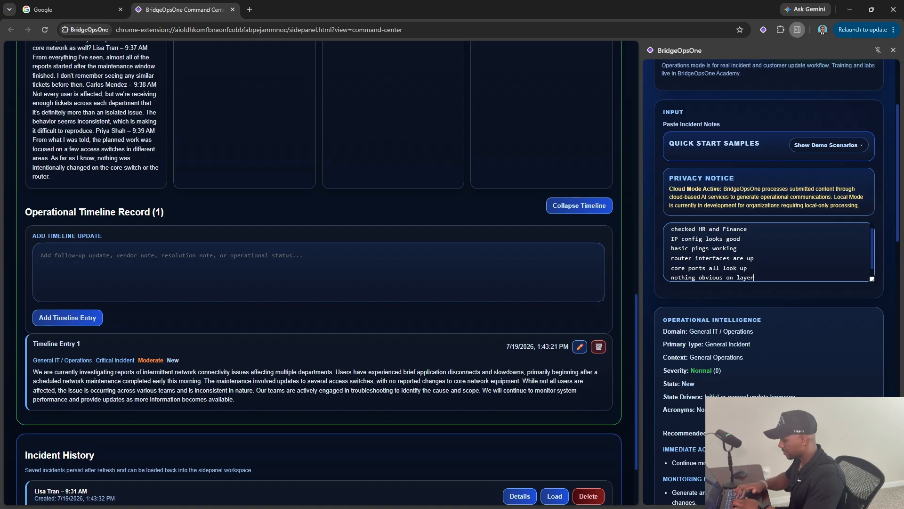
type(" 3")
key("Return")
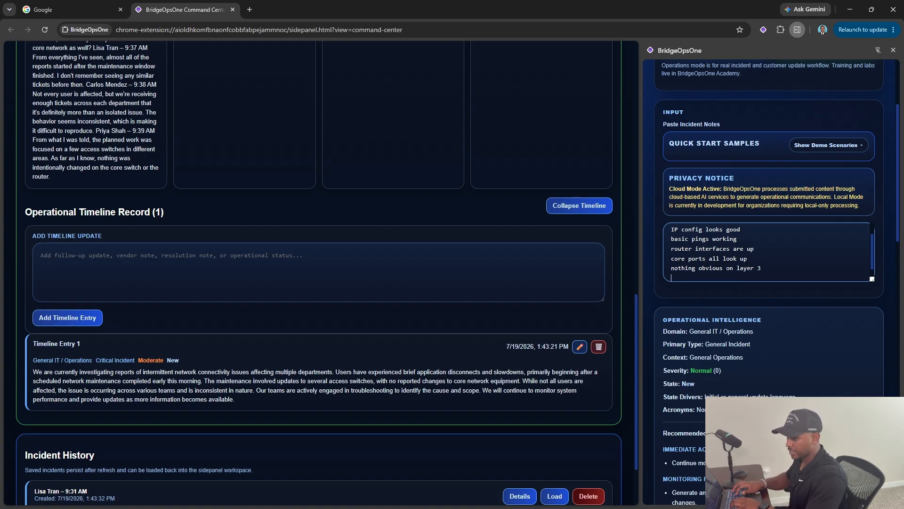
Finish the incident notes with the line "looking at switching / traffic path next".
type("loo")
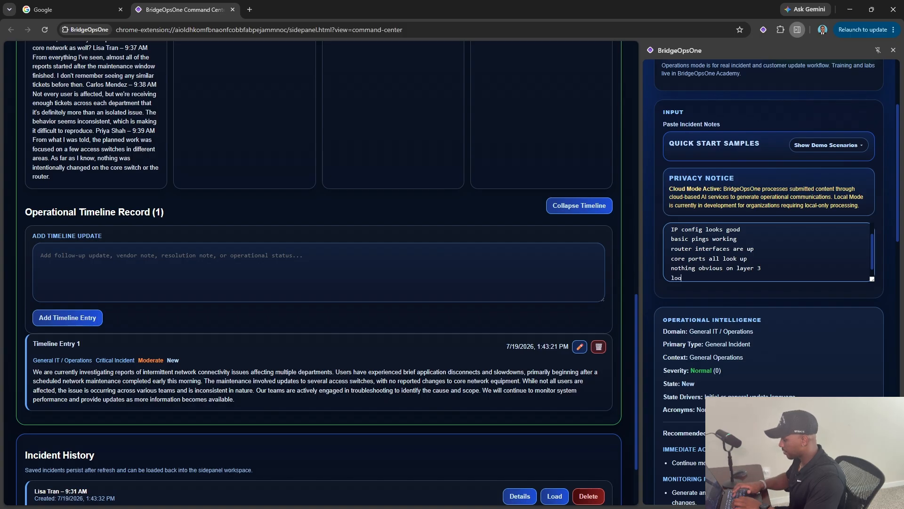
type("king at sw")
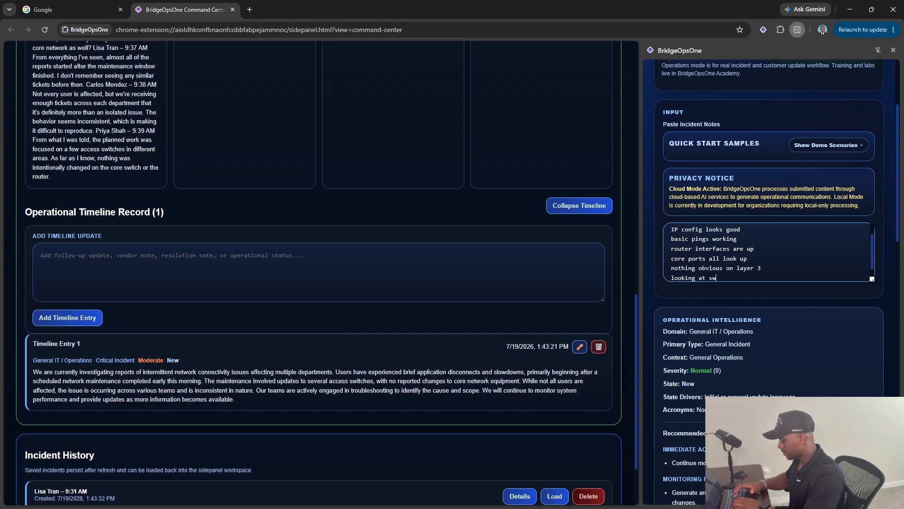
type("itching")
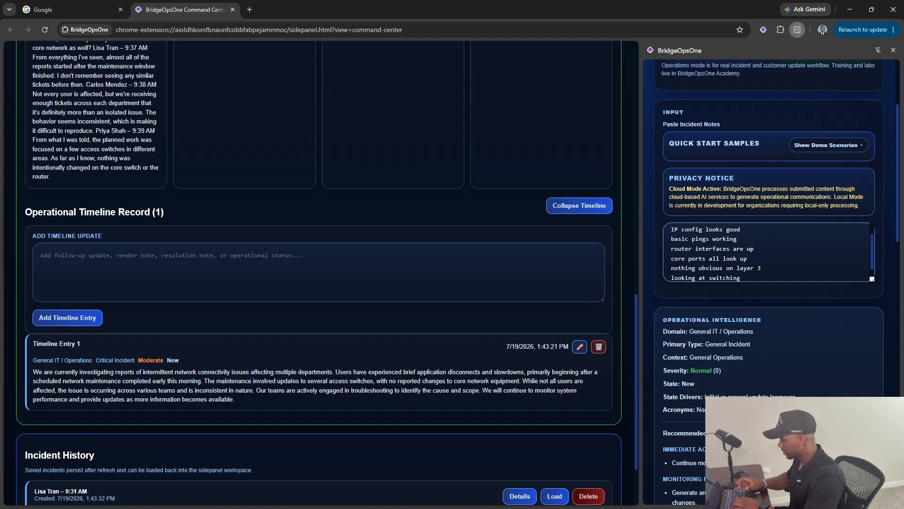
type(" / ")
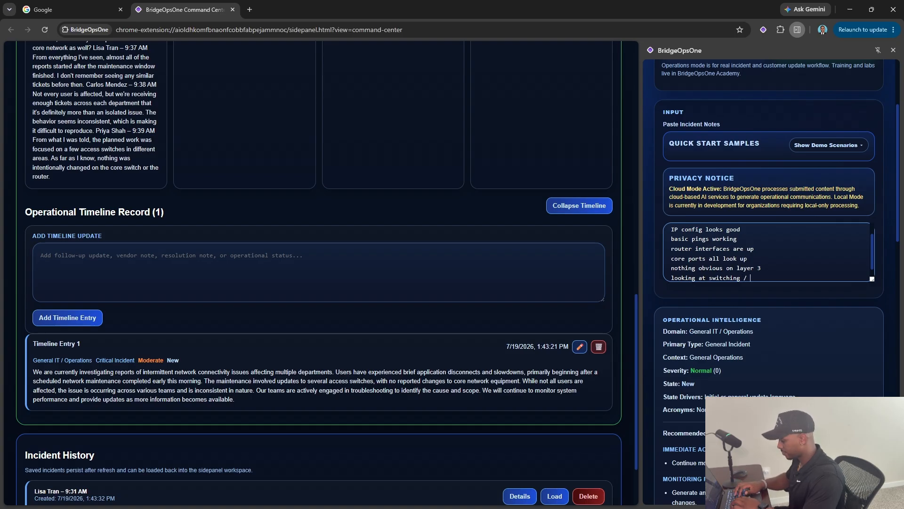
type("traffic pa")
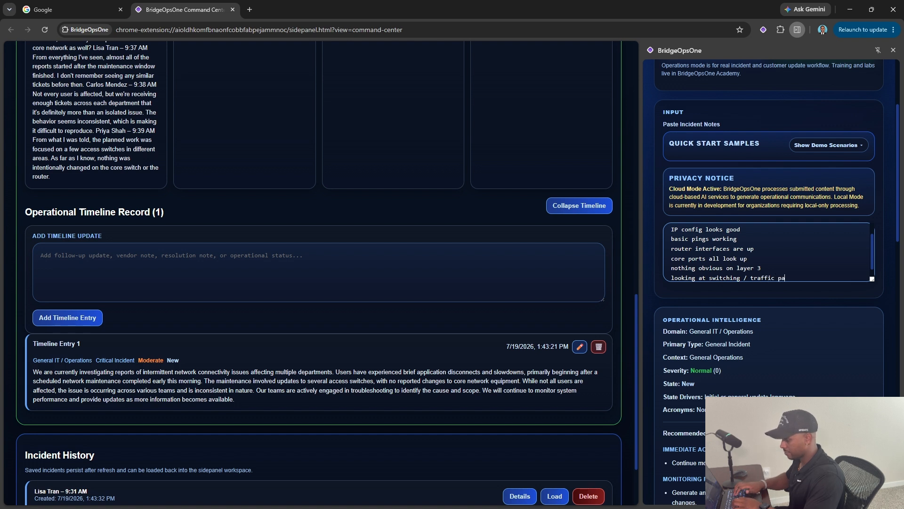
type("th next")
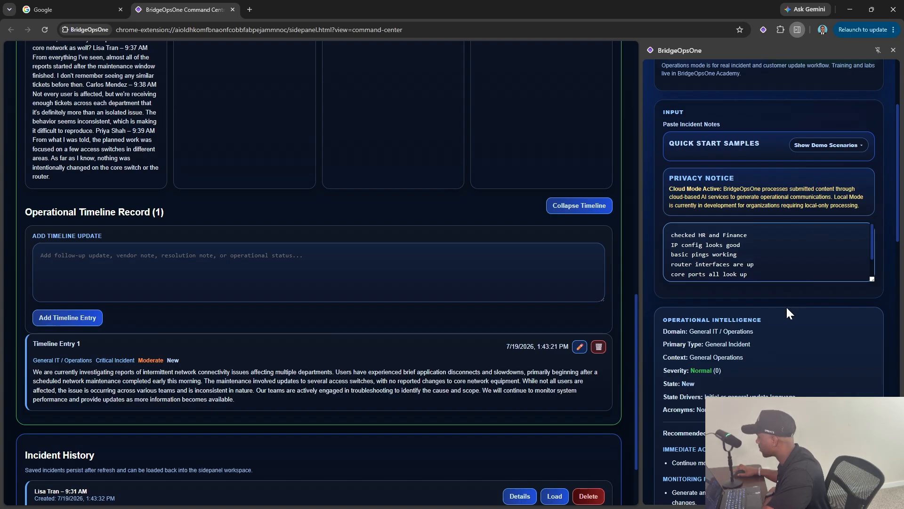
Set the output type to Customer Update and generate the update from the incident notes.
scroll(782, 304, "down", 8)
left_click(770, 227)
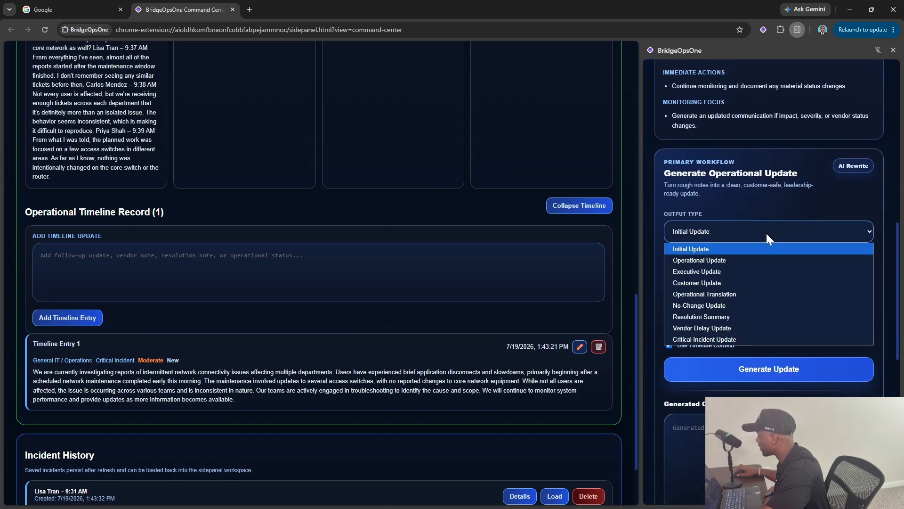
left_click(736, 278)
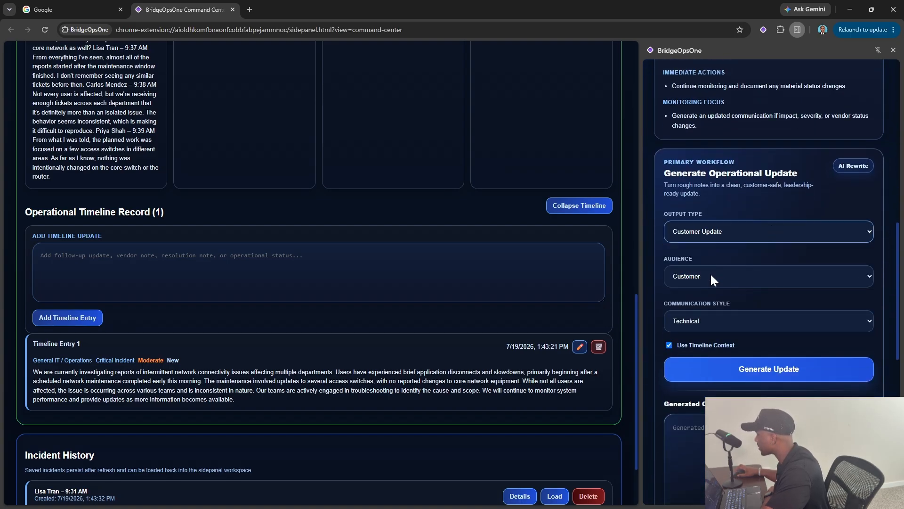
left_click(770, 364)
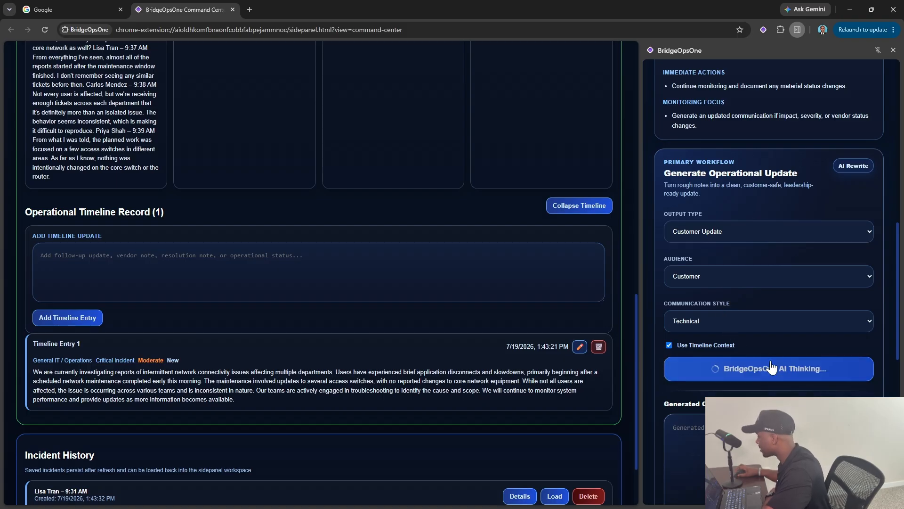
Read through the generated customer update and save it to the incident timeline.
scroll(770, 301, "down", 4)
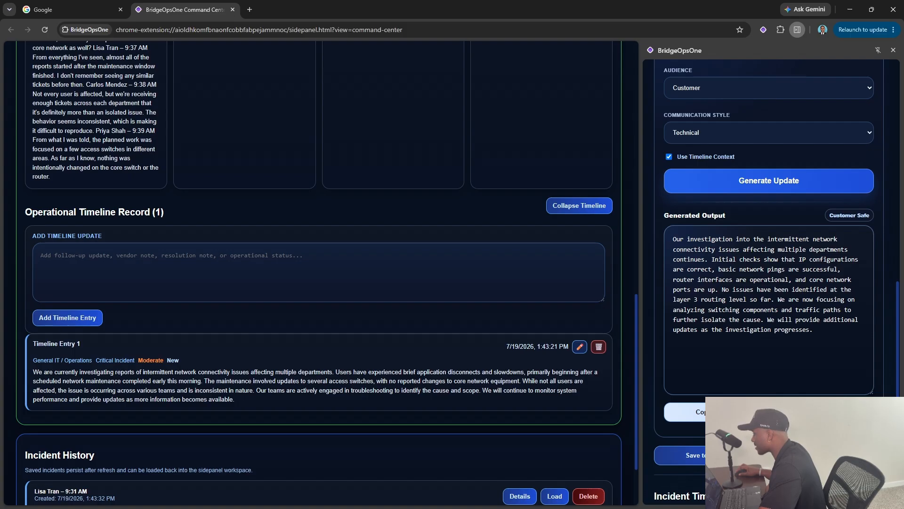
scroll(698, 423, "down", 4)
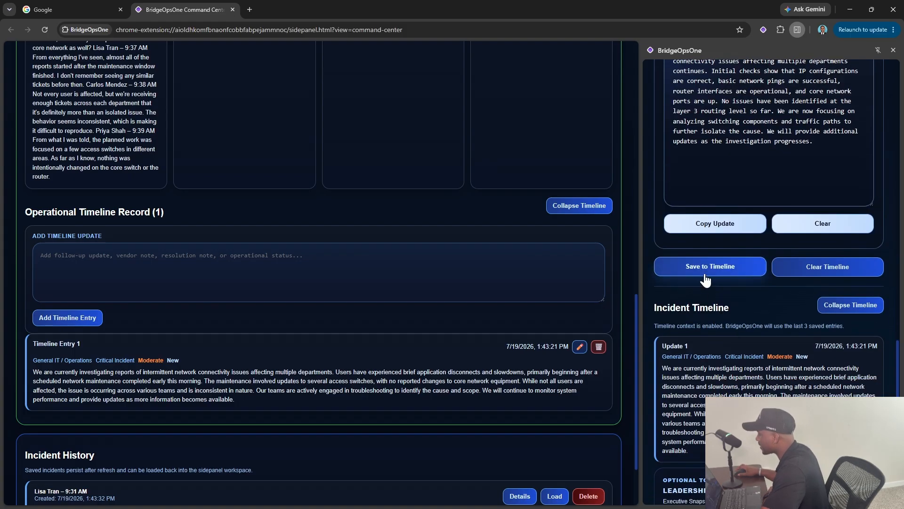
left_click(706, 272)
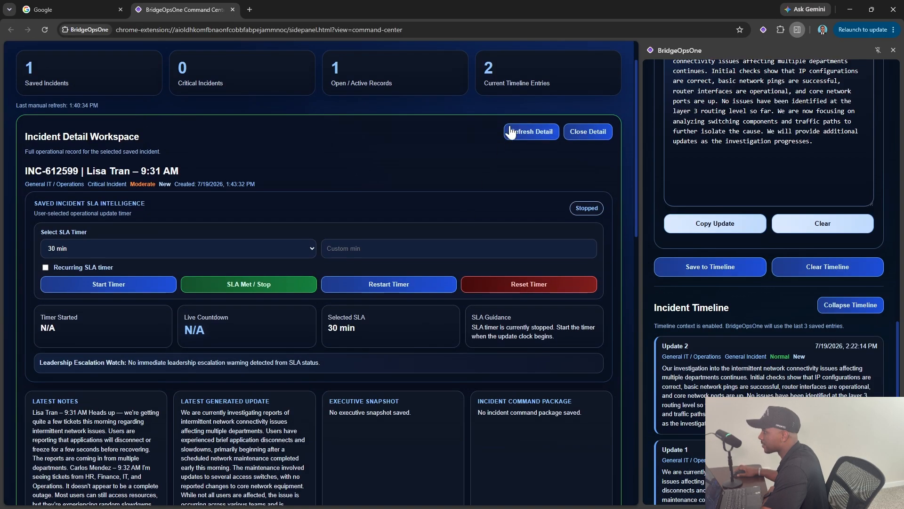
Refresh the Incident Detail Workspace and highlight the text of Timeline Entry 2 to review it.
left_click(516, 148)
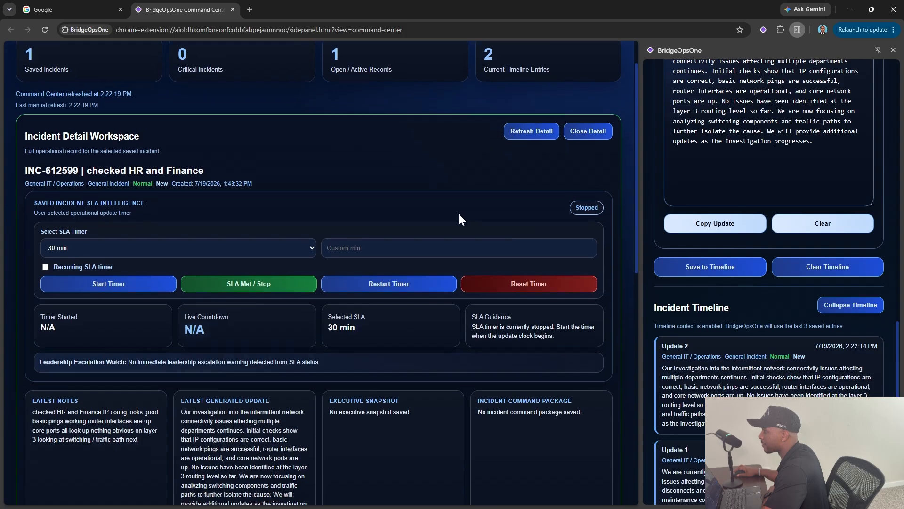
scroll(458, 221, "down", 8)
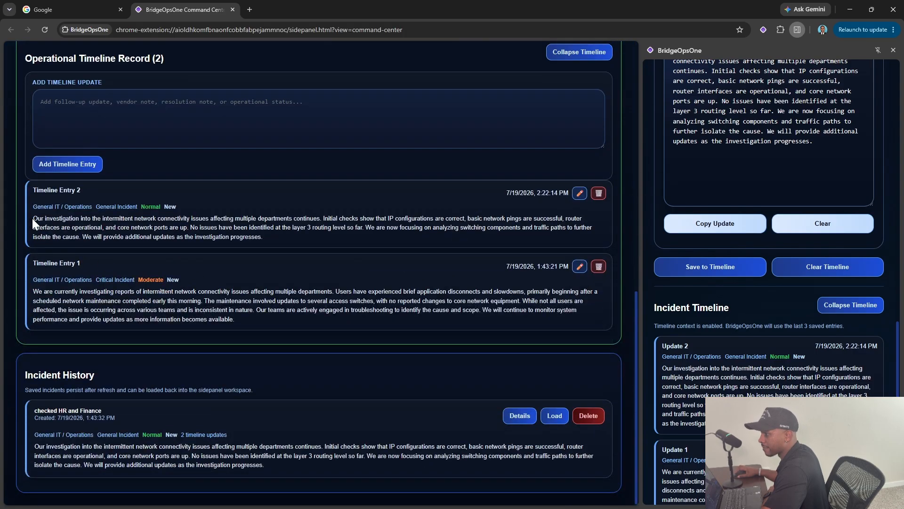
left_click_drag(32, 219, 263, 237)
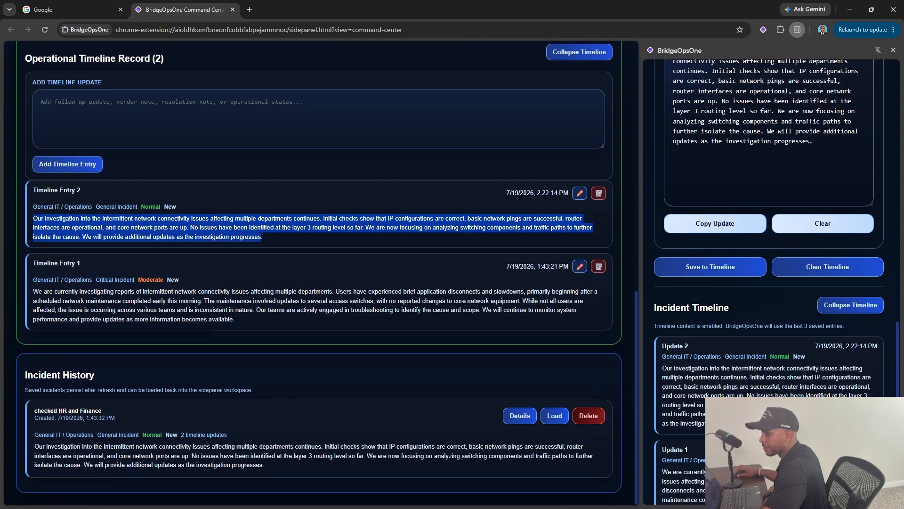
Switch to Packet Tracer, run "show spanning-tree vlan 1" on SW-Core, compare the output with the topology and close the device window.
left_click(198, 275)
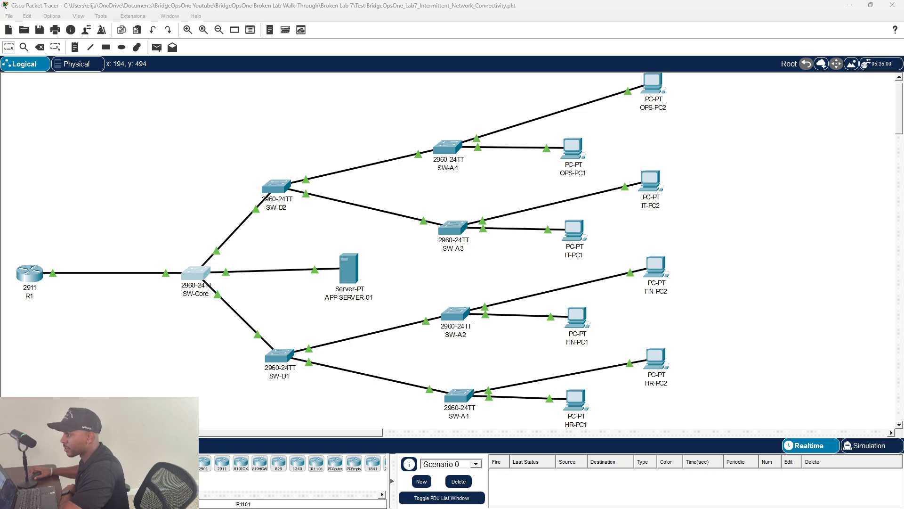
left_click(198, 279)
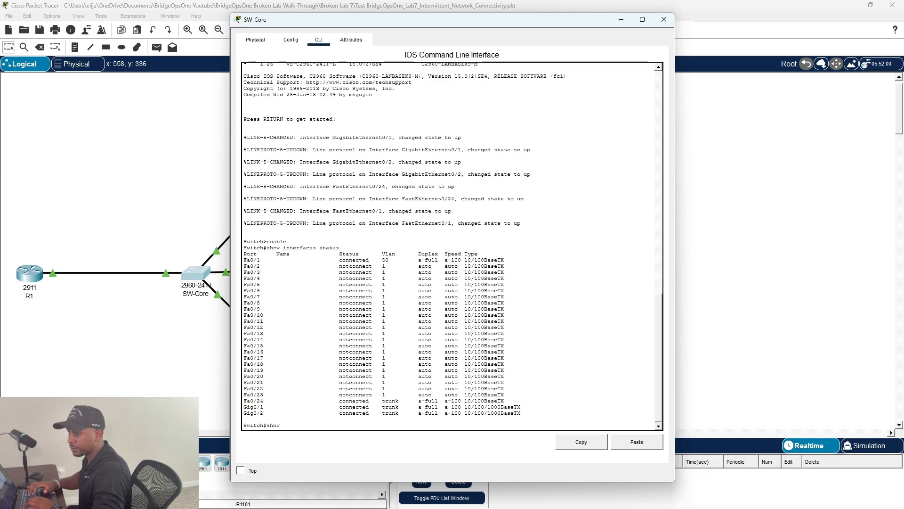
type("spanning")
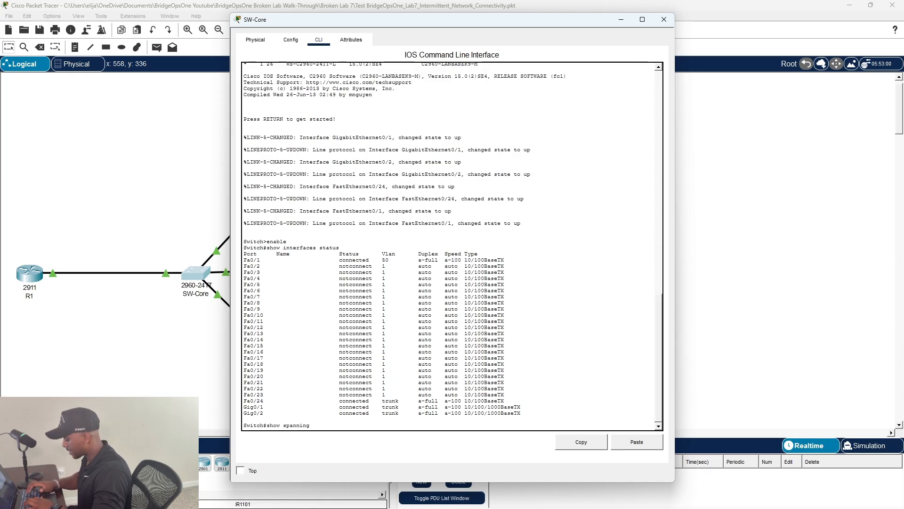
type("-tree ")
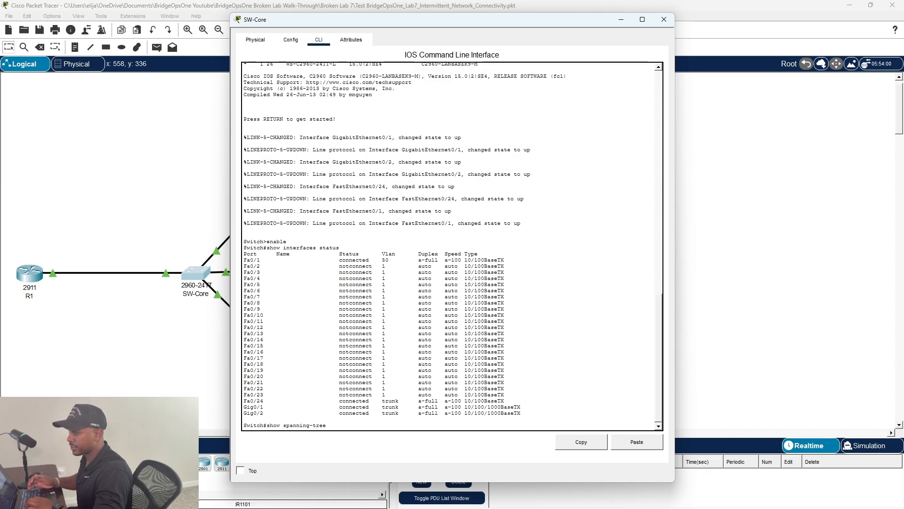
type("v")
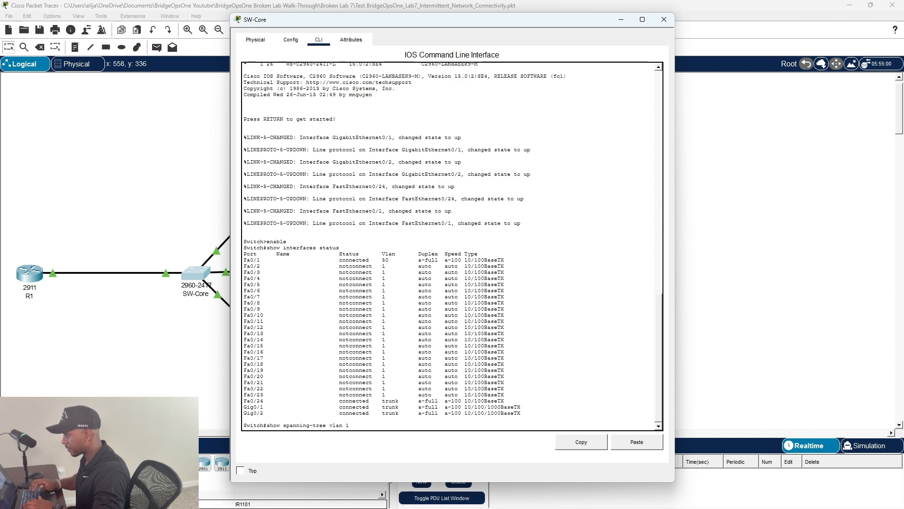
type("lan 1")
key("Return")
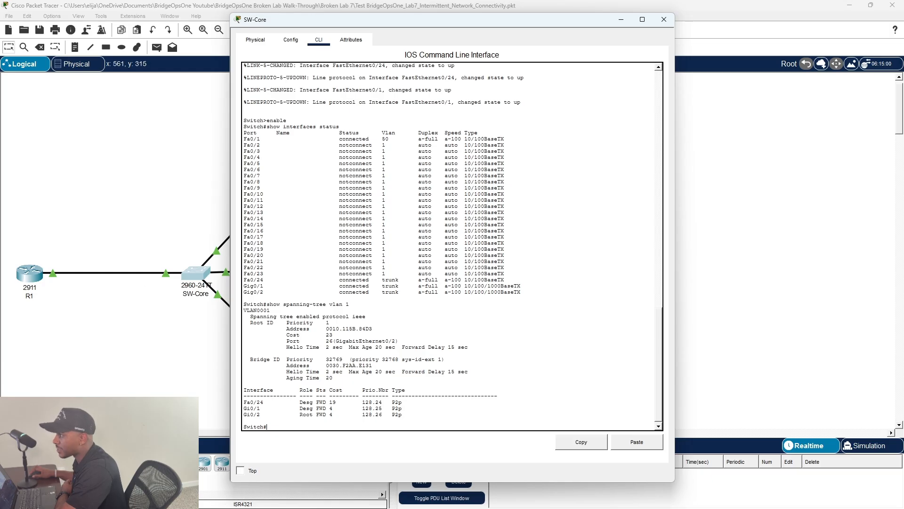
left_click_drag(398, 21, 596, 40)
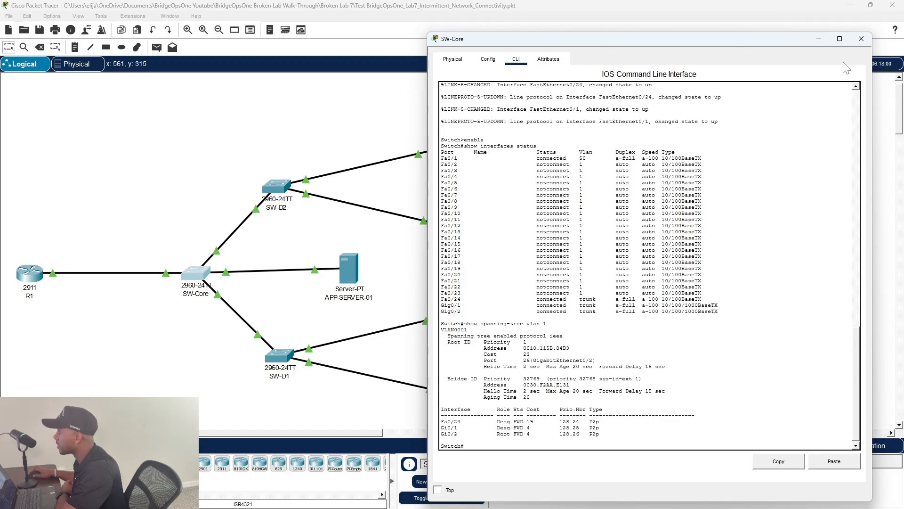
left_click(861, 41)
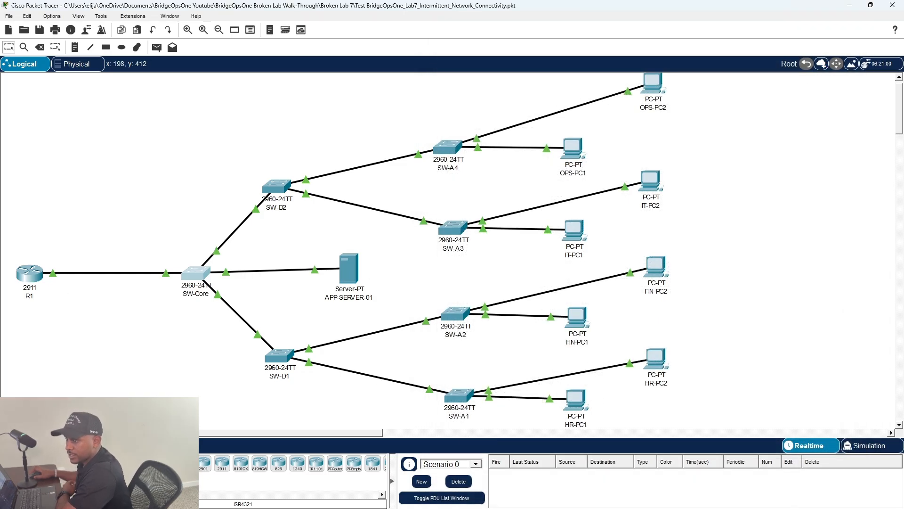
Enter privileged mode on SW-D2 and run "show spanning-tree vlan 1" to review its root ID and port roles.
left_click(285, 185)
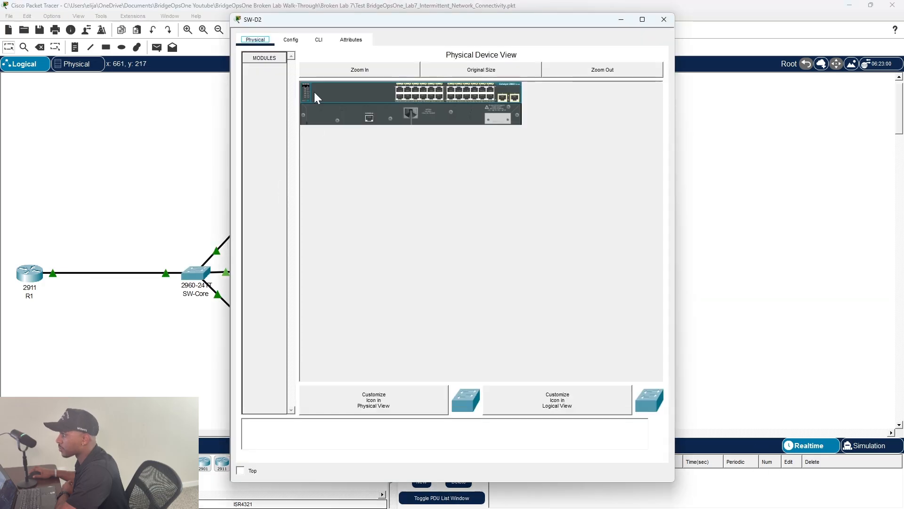
left_click(319, 41)
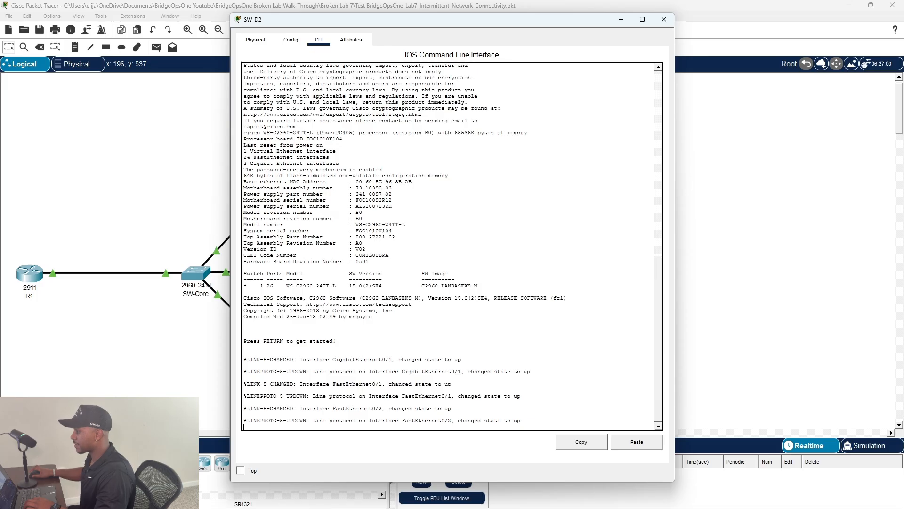
key("Return")
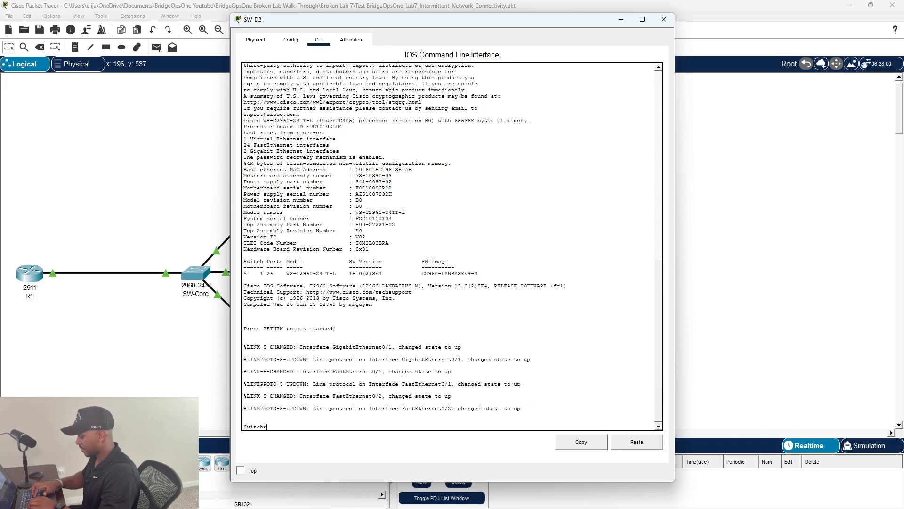
type("enable")
key("Return")
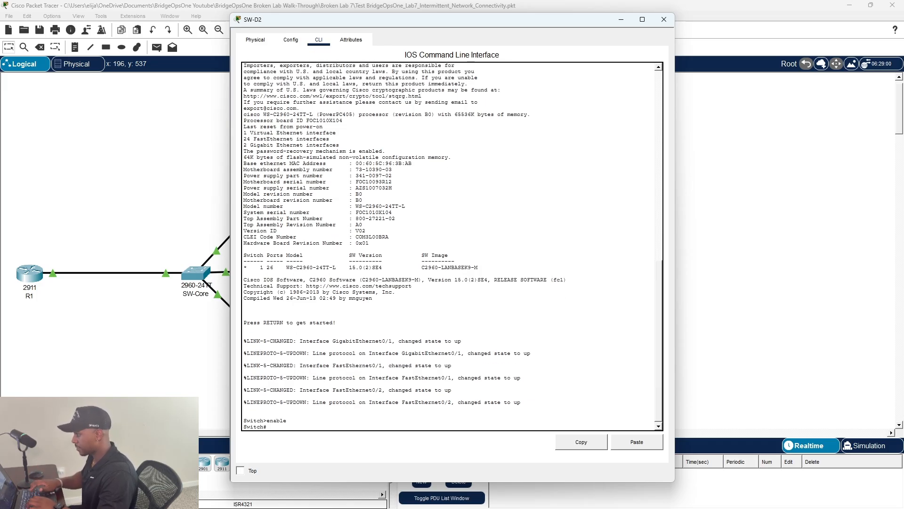
type("show spanning-")
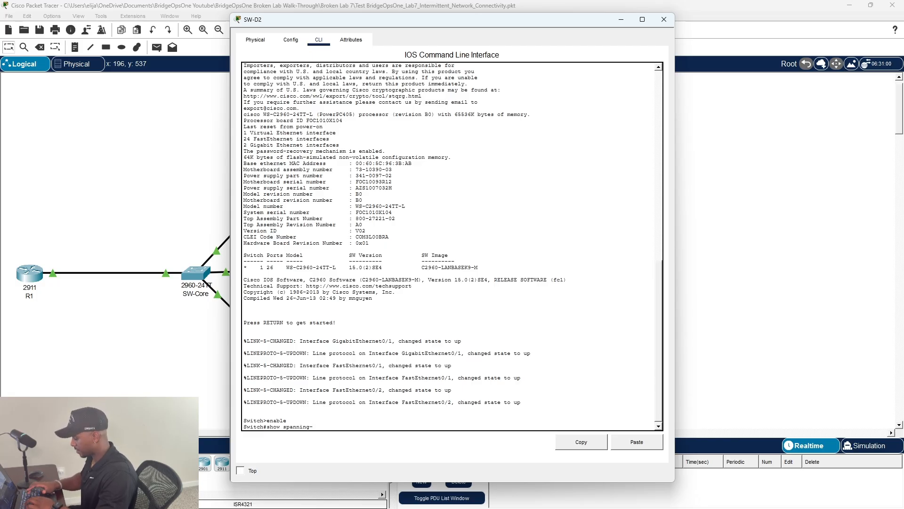
type("tree vla")
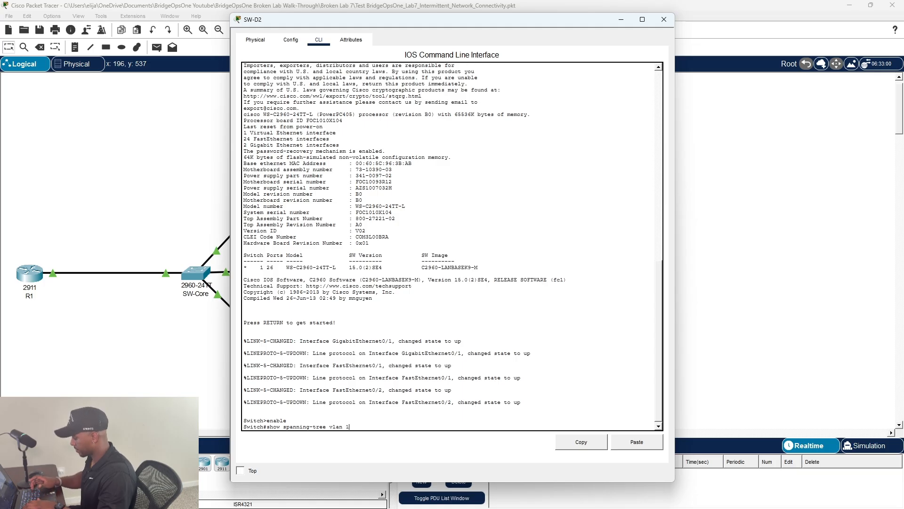
type("n 1")
key("Return")
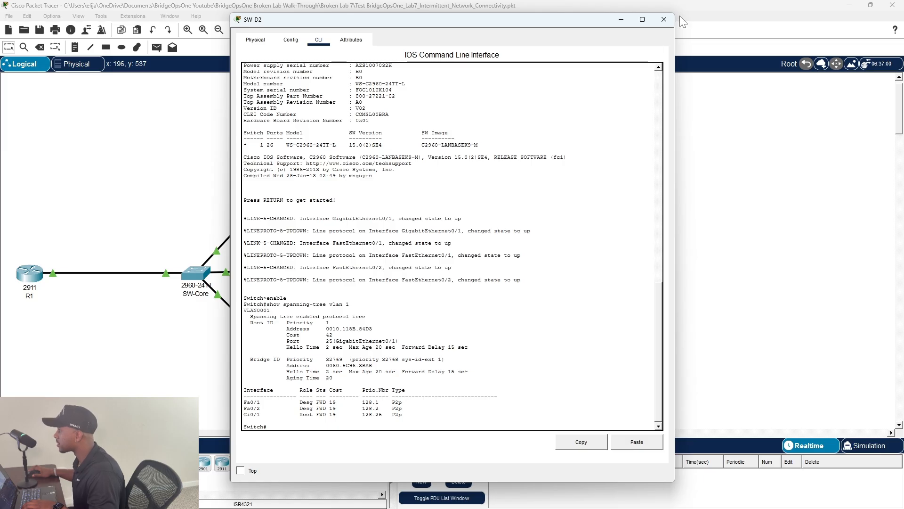
left_click(665, 21)
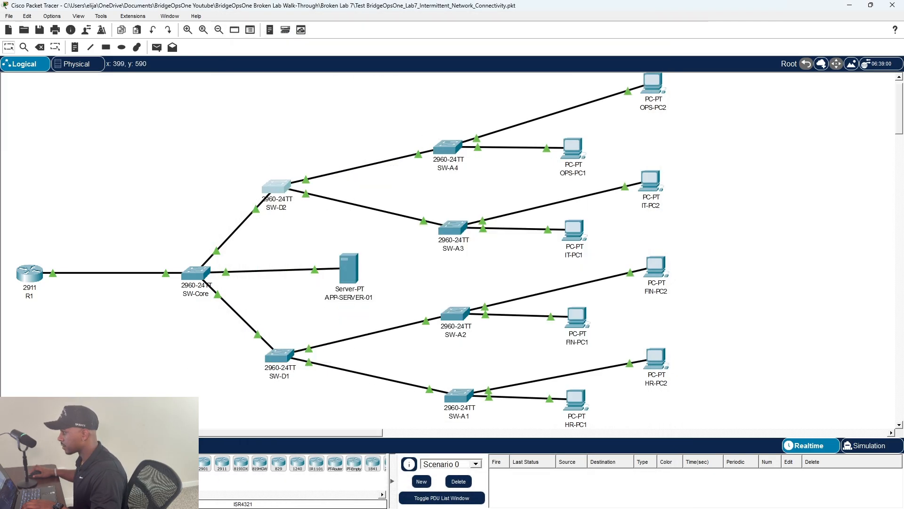
left_click(461, 314)
left_click(460, 314)
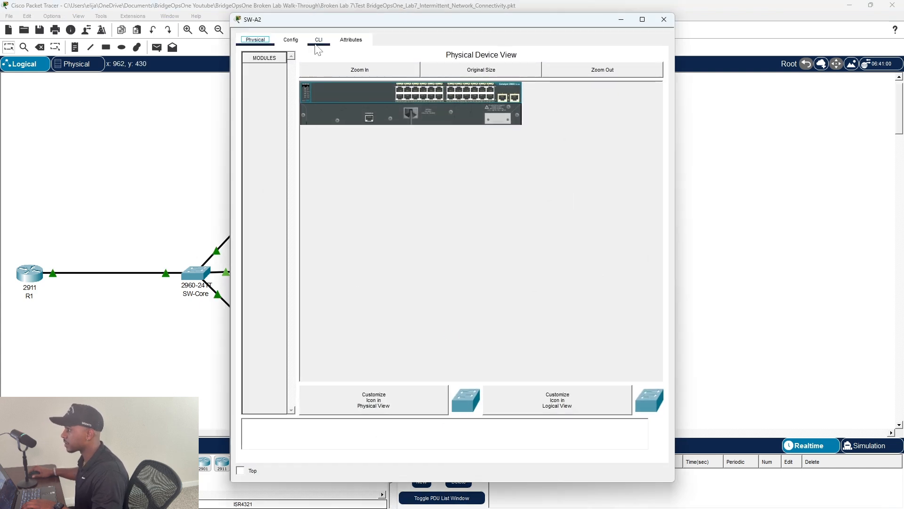
left_click(664, 19)
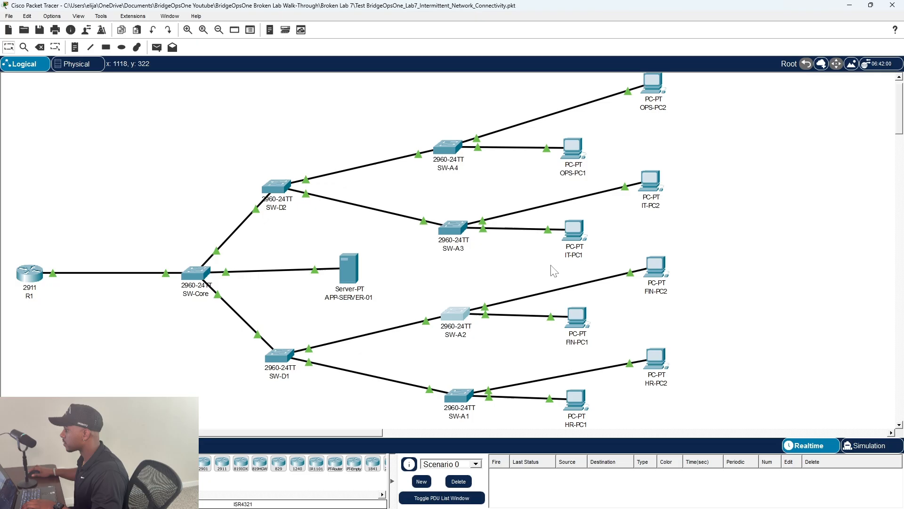
Enter privileged mode on SW-A1 and run "show spanning-tree vlan 1" to review its root and bridge IDs.
left_click(459, 399)
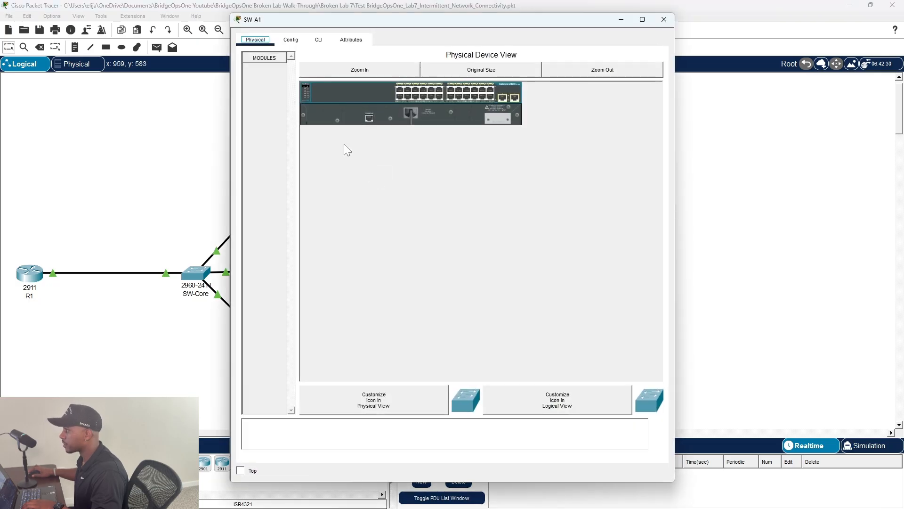
left_click(319, 41)
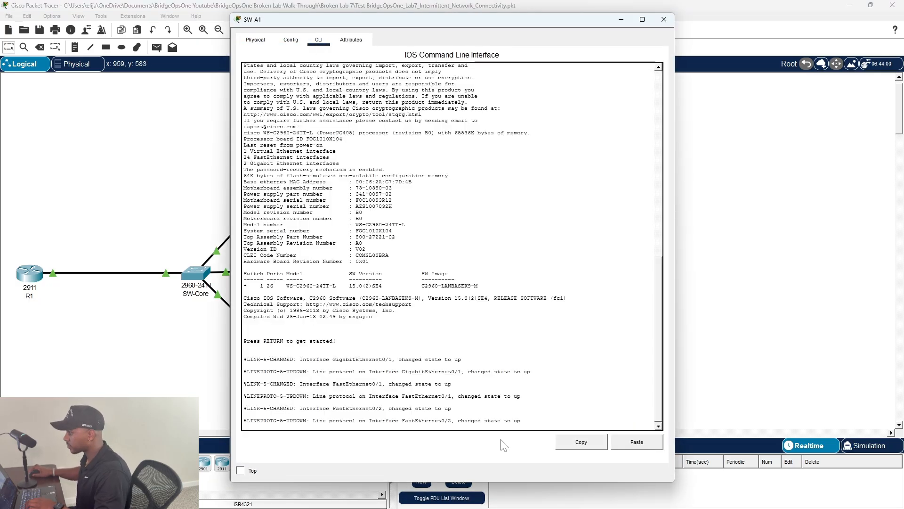
key("Return")
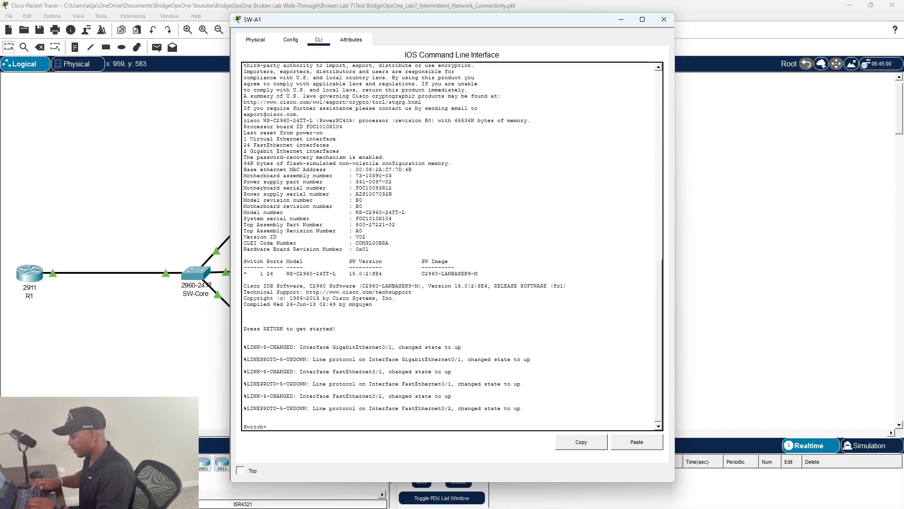
type("enable")
key("Return")
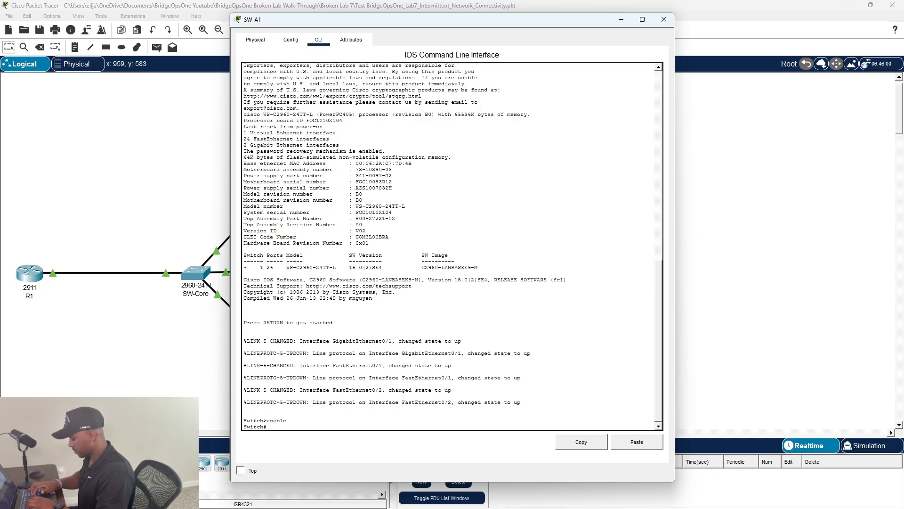
type("show spanni")
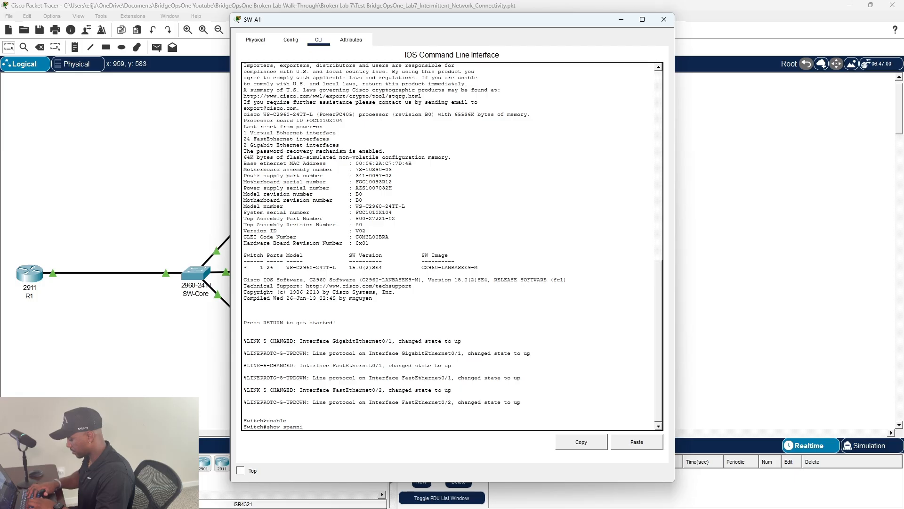
type("ng-tree")
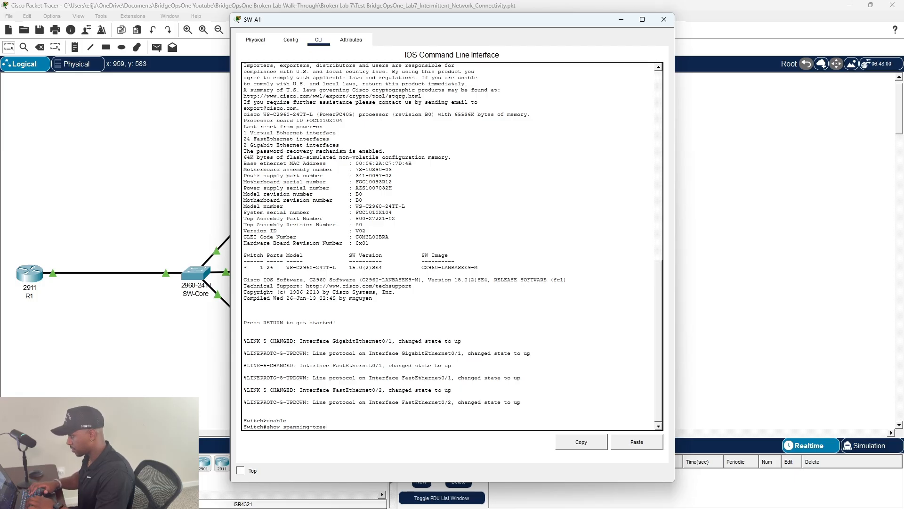
type(" vlan")
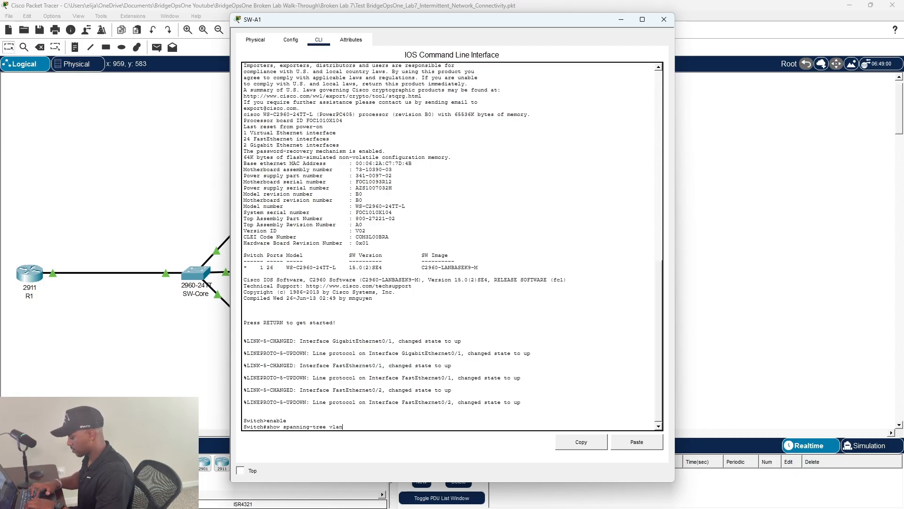
type(" 1")
key("Return")
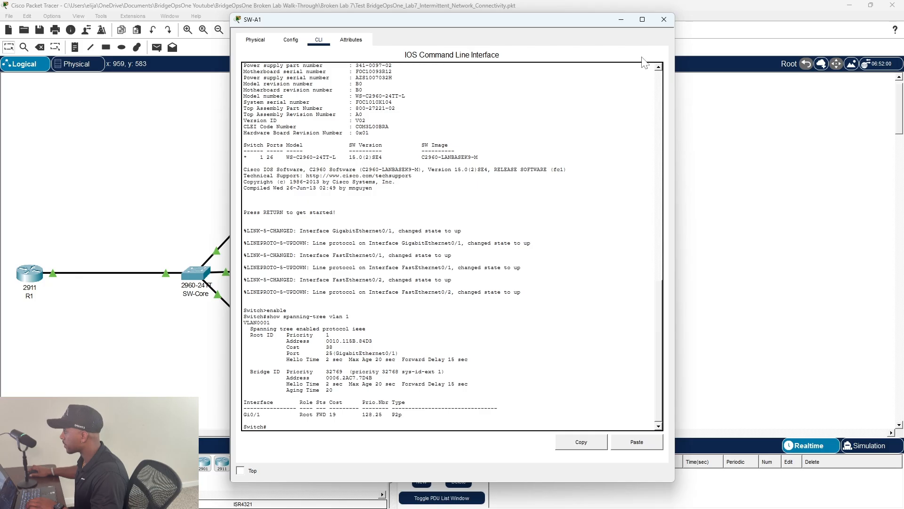
left_click(664, 19)
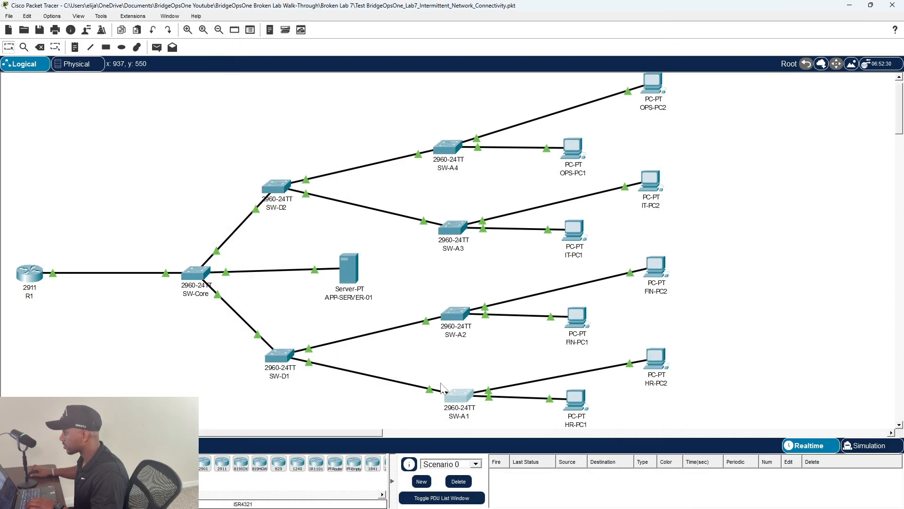
Enter privileged mode on SW-A2, run "show spanning-tree vlan 1" and highlight the root-status line under Root ID.
left_click(460, 314)
left_click(319, 39)
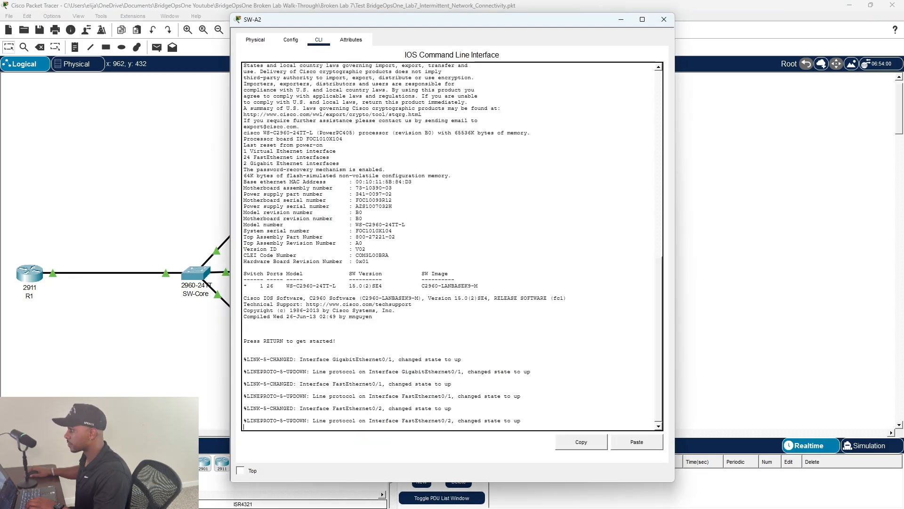
key("Return")
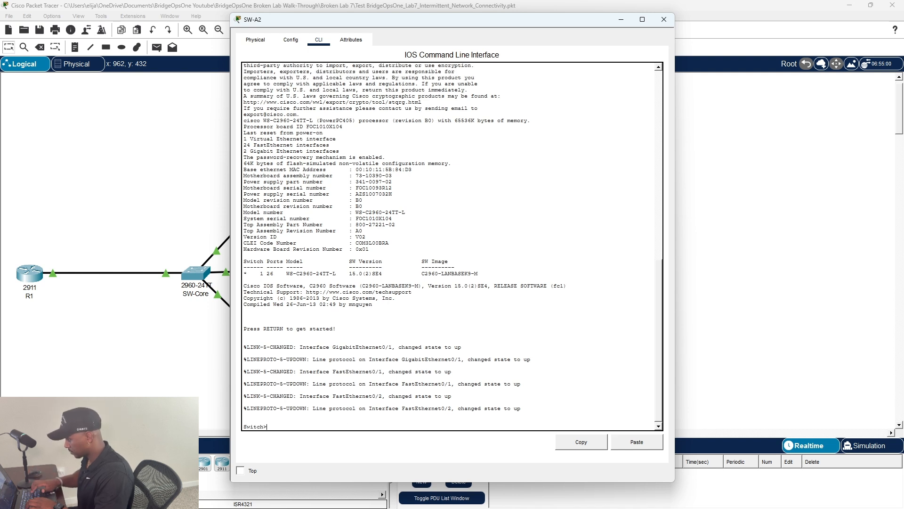
type("enable")
key("Return")
type("s")
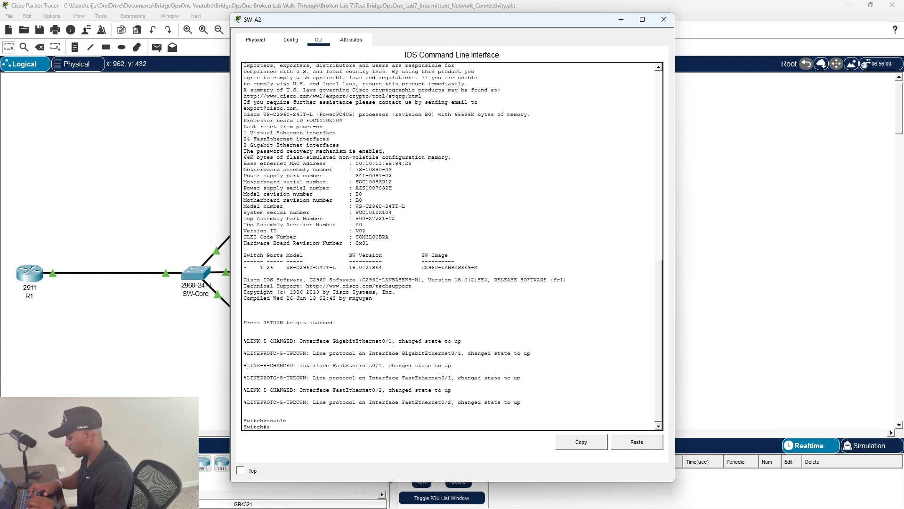
type("how spanning")
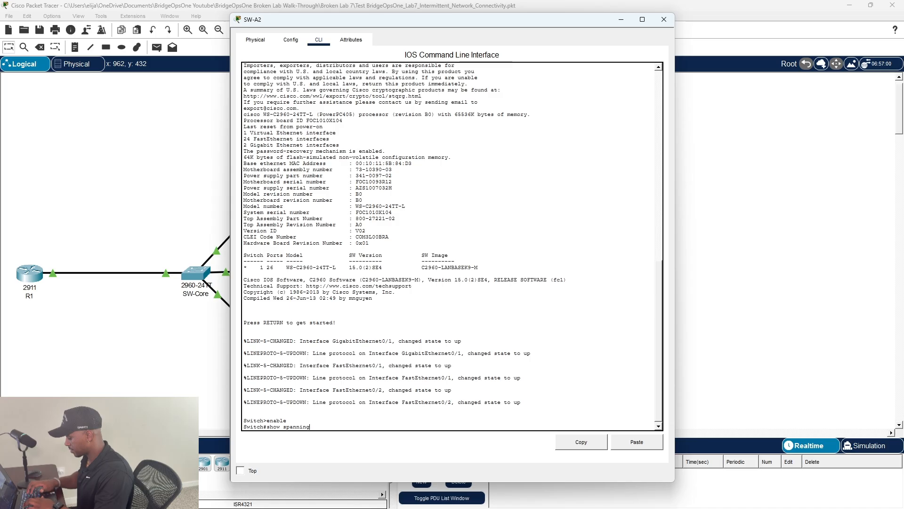
type("-tree ")
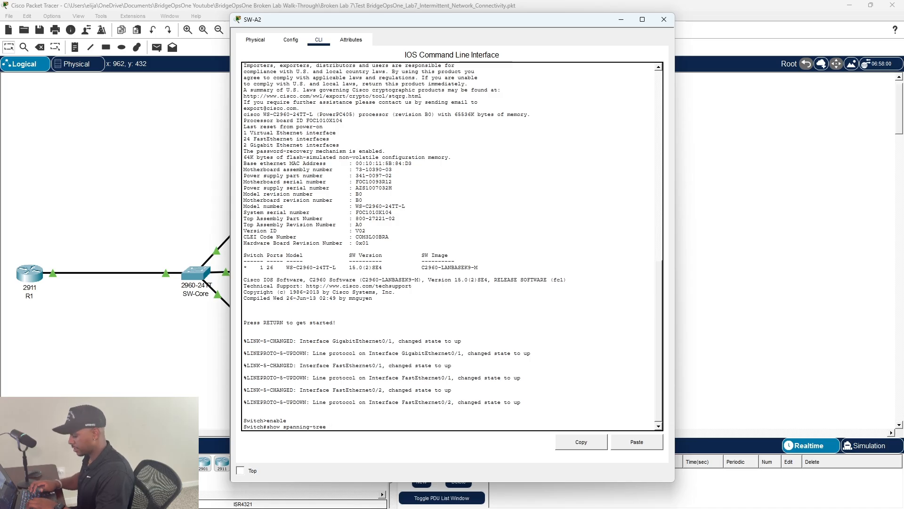
type("vlan 1")
key("Return")
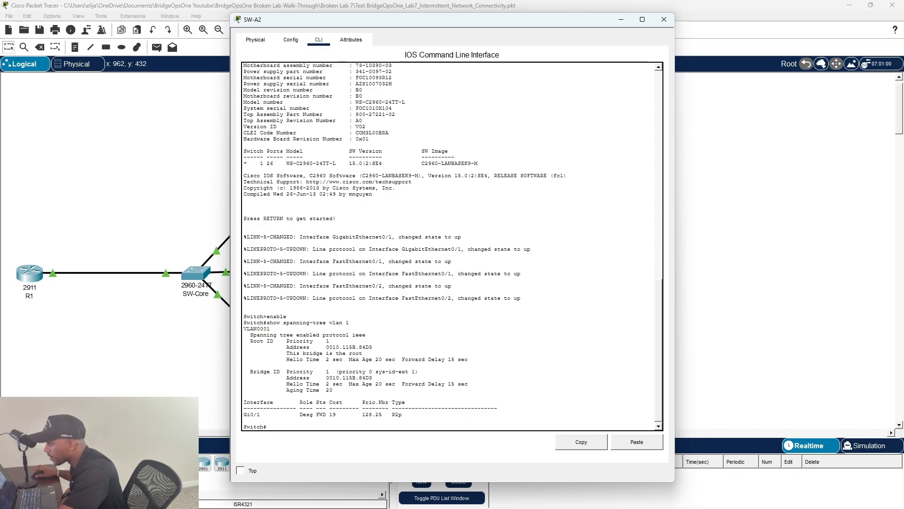
left_click_drag(283, 354, 363, 353)
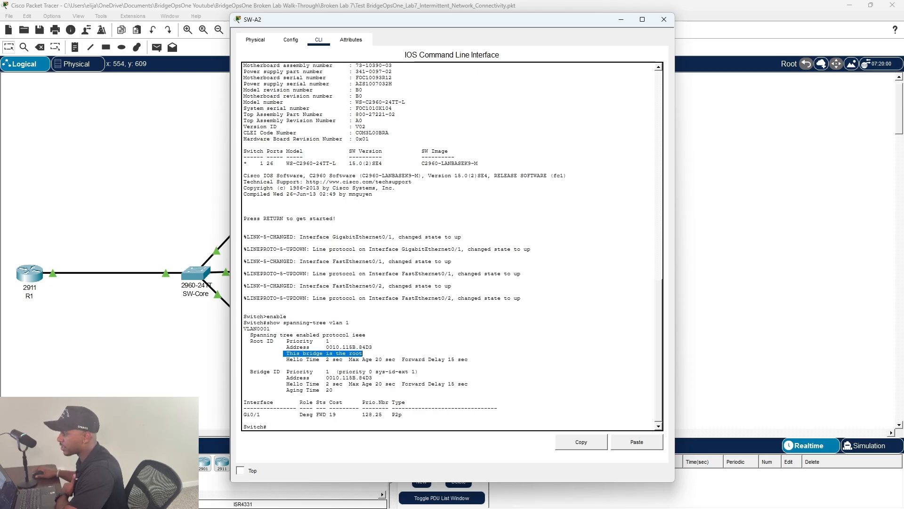
left_click(306, 426)
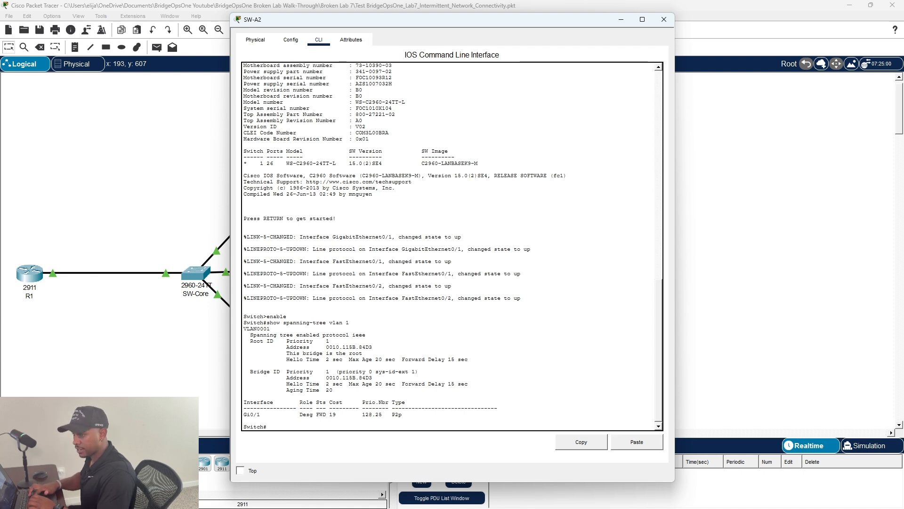
Run "show running-config" on SW-A2, page through the whole output and highlight the spanning-tree VLAN 1 priority line.
type("show runn")
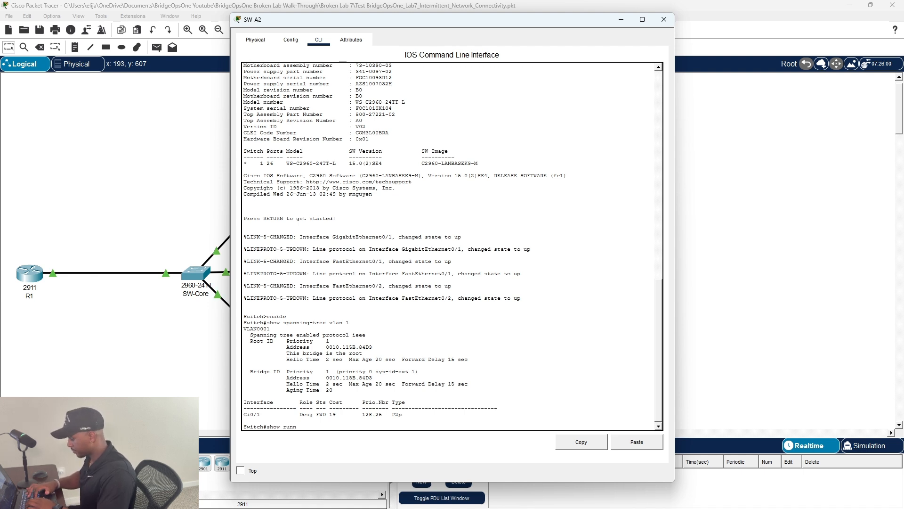
type("ing-config")
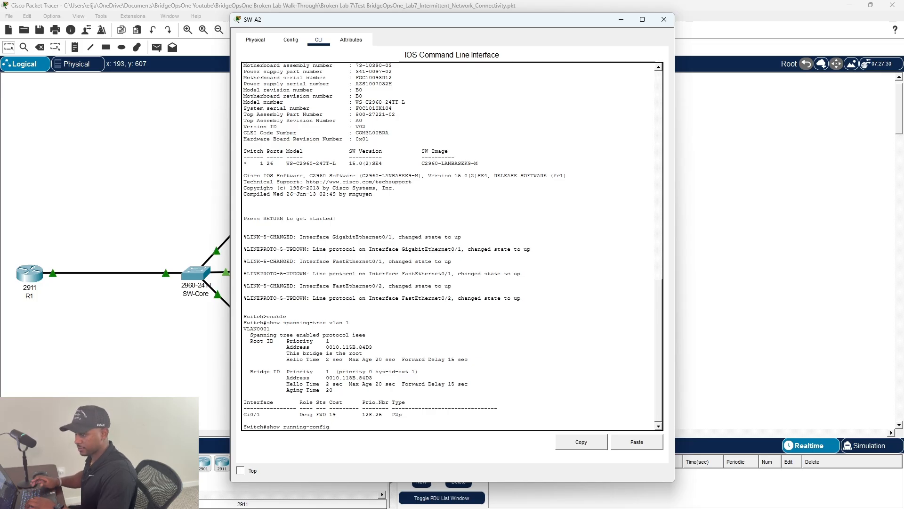
key("Return")
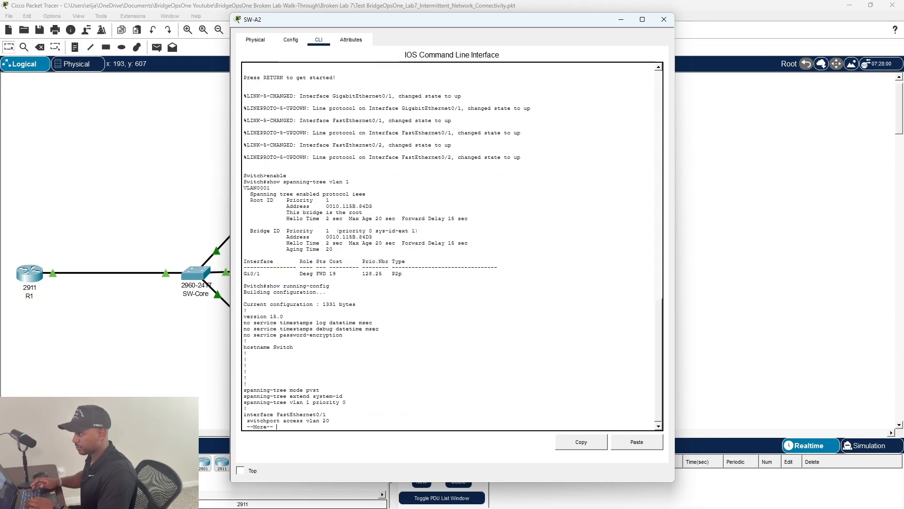
key("space")
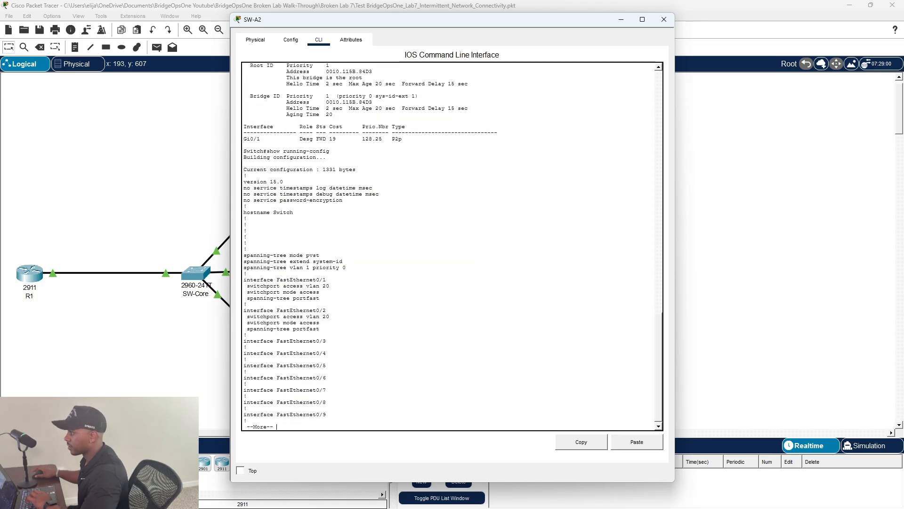
key("space")
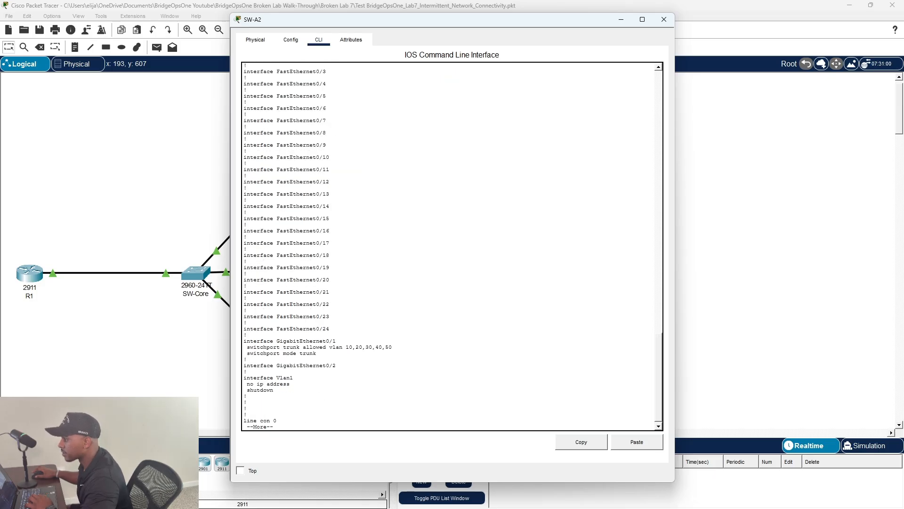
key("space")
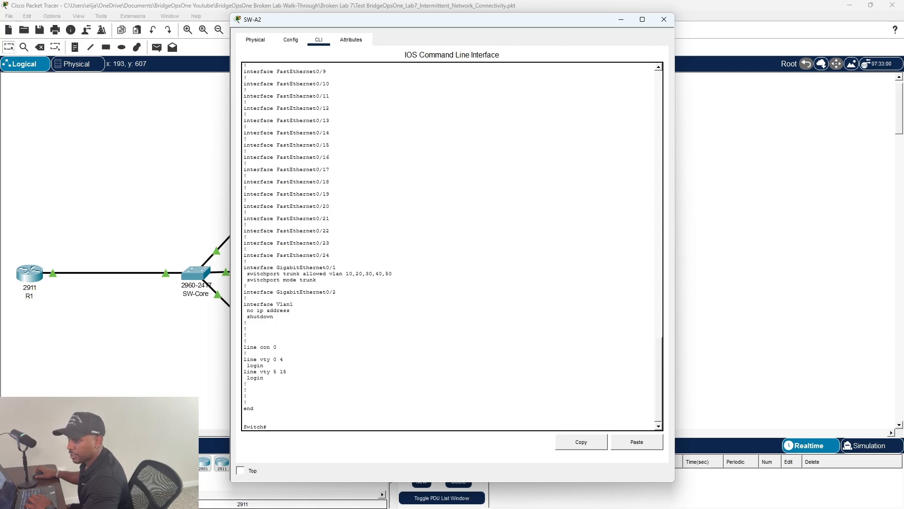
scroll(451, 244, "up", 9)
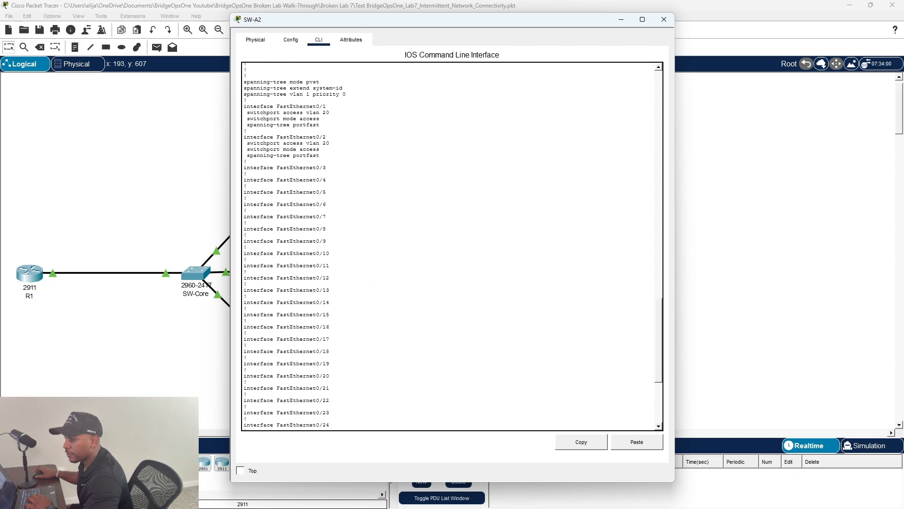
scroll(451, 244, "up", 9)
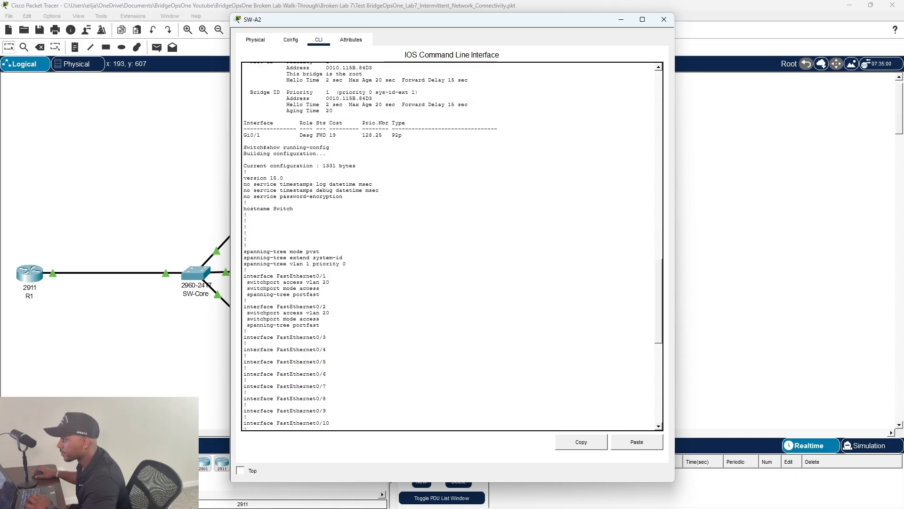
left_click_drag(243, 263, 347, 263)
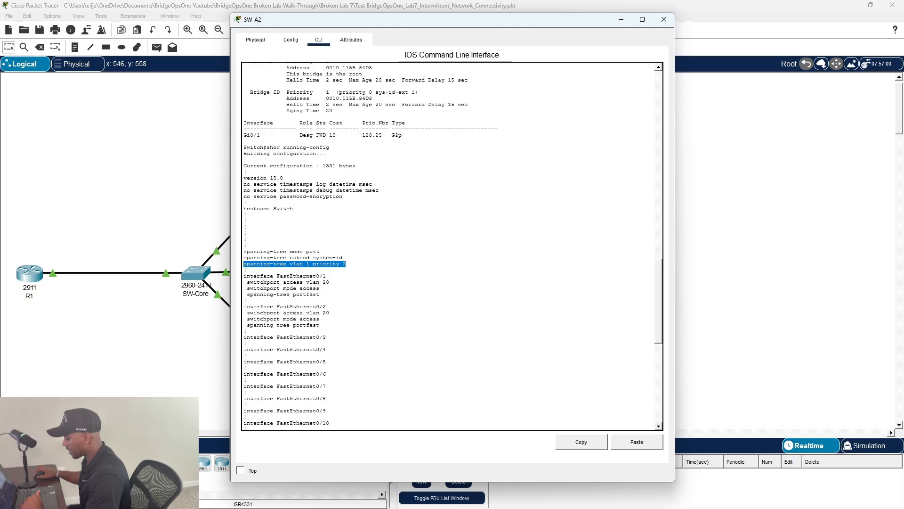
Switch to BridgeOpsOne, clear the previously generated update and go back to the incident notes field.
key("alt+Tab")
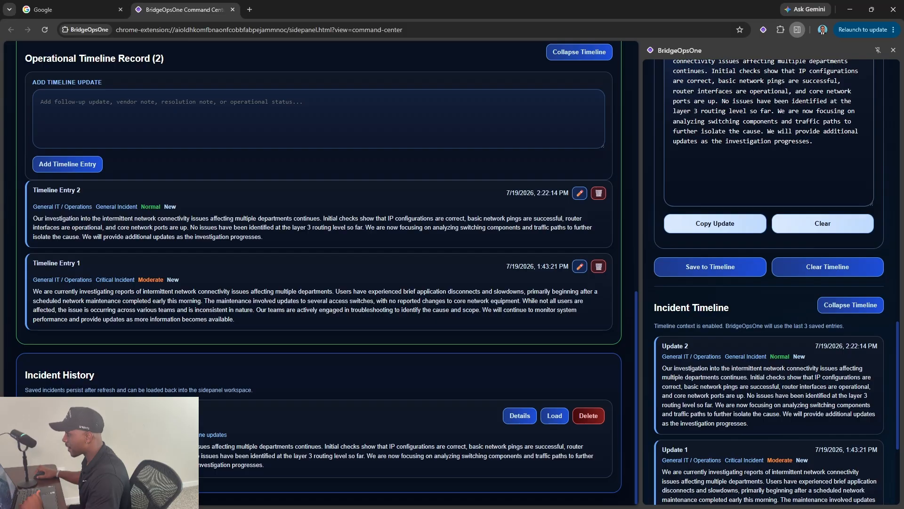
left_click(822, 224)
scroll(749, 238, "up", 8)
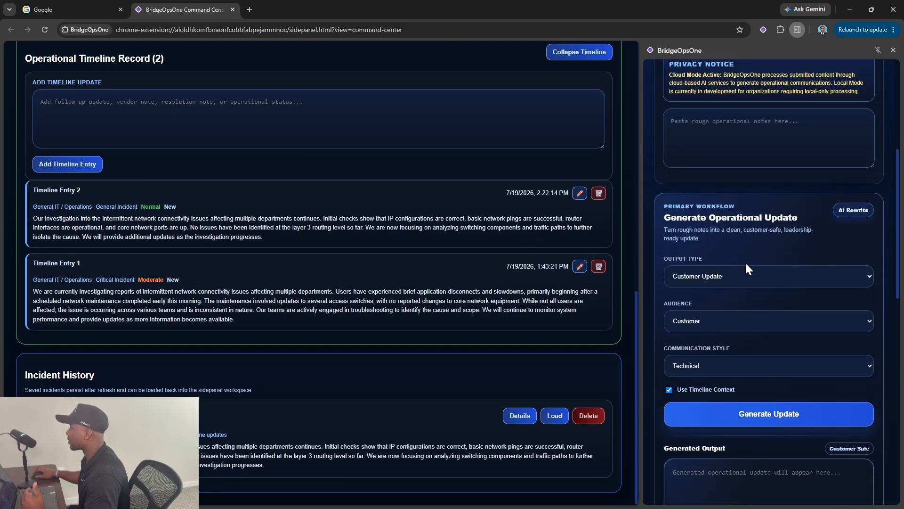
scroll(745, 261, "up", 1)
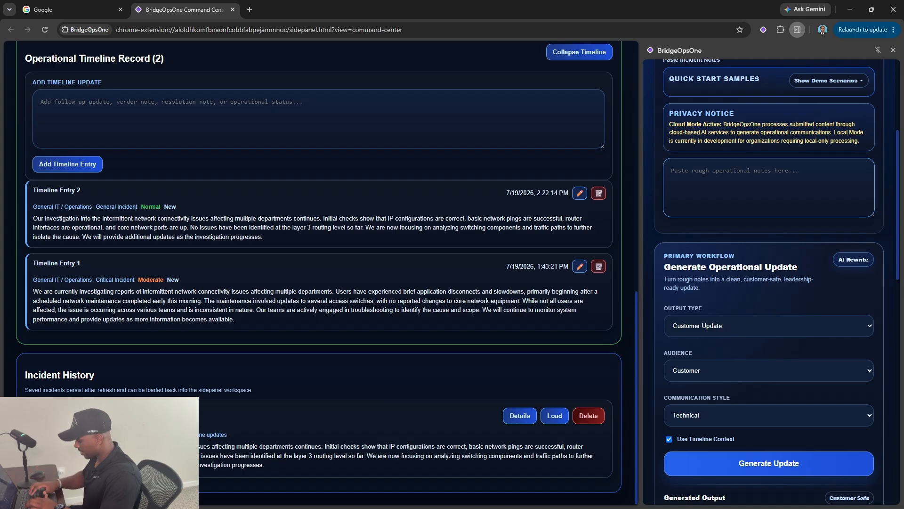
Enter the incident notes "found issue" and "core is not root anymore" on separate lines.
type("found is")
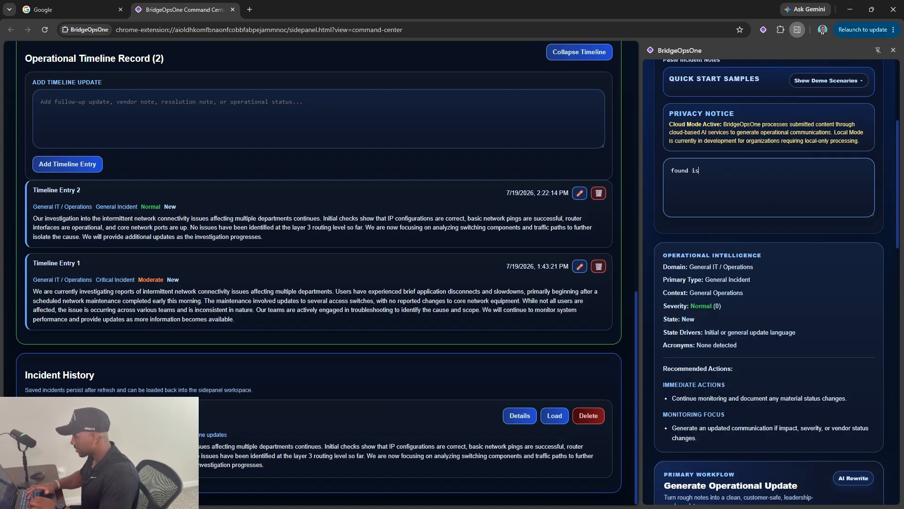
type("sue")
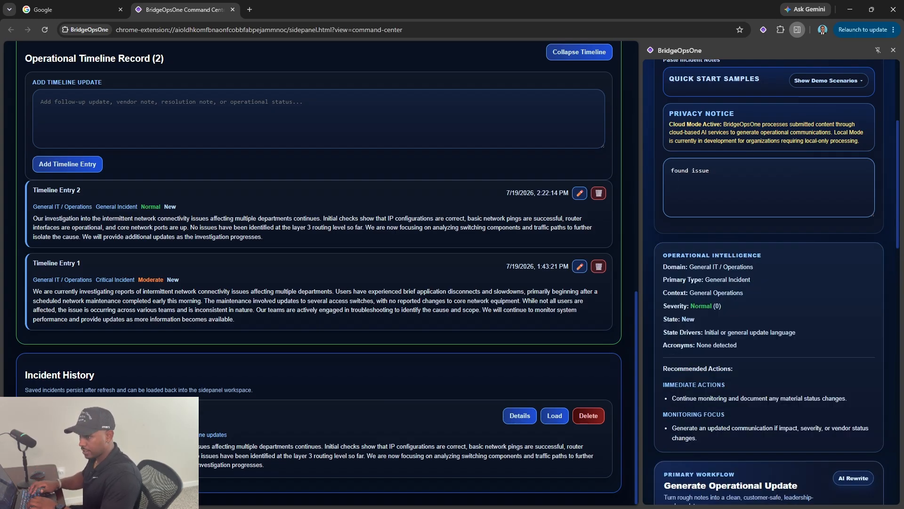
key("Return")
type("core is ")
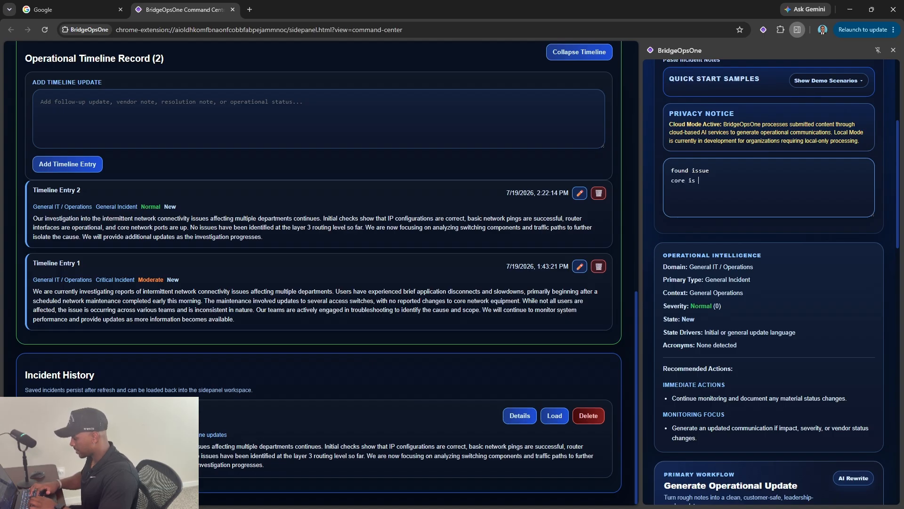
type("not ")
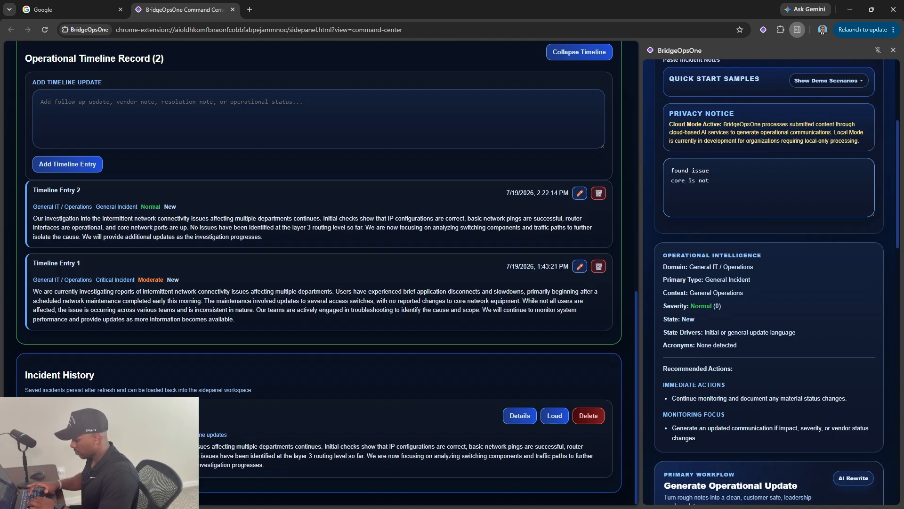
type("root anymore")
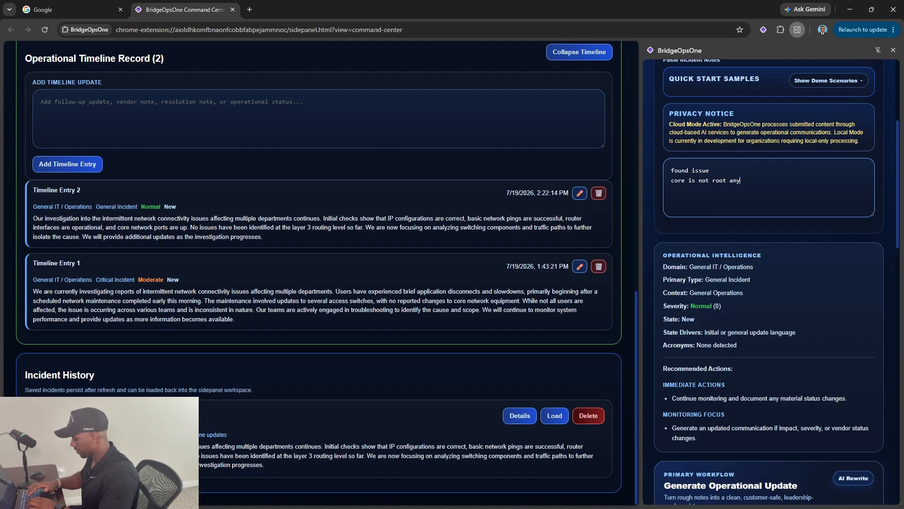
key("Return")
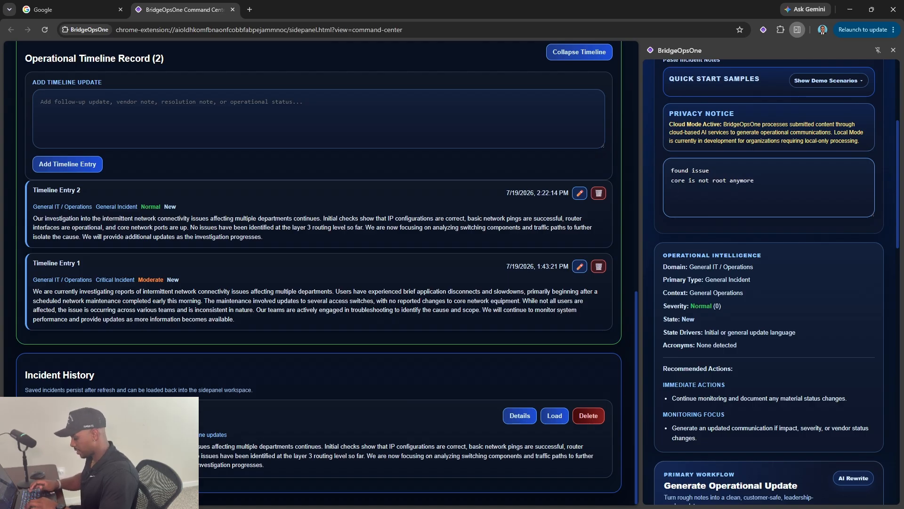
Add the line "sw-a2 showing root bridge" to the incident notes.
type("sw-a")
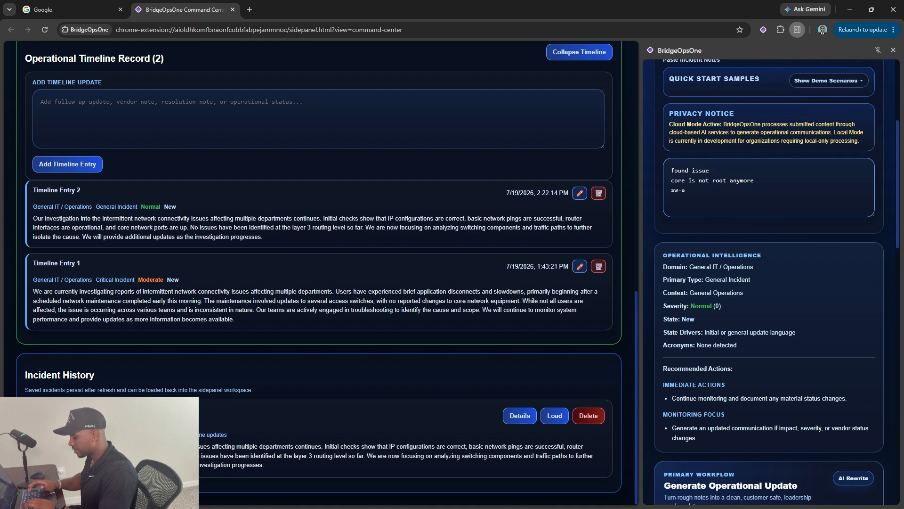
type("2 show")
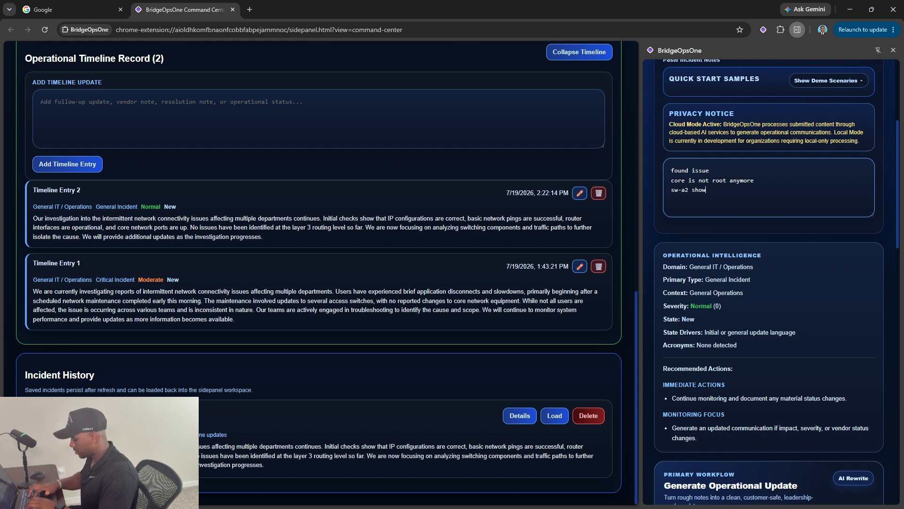
type("ing root bridge")
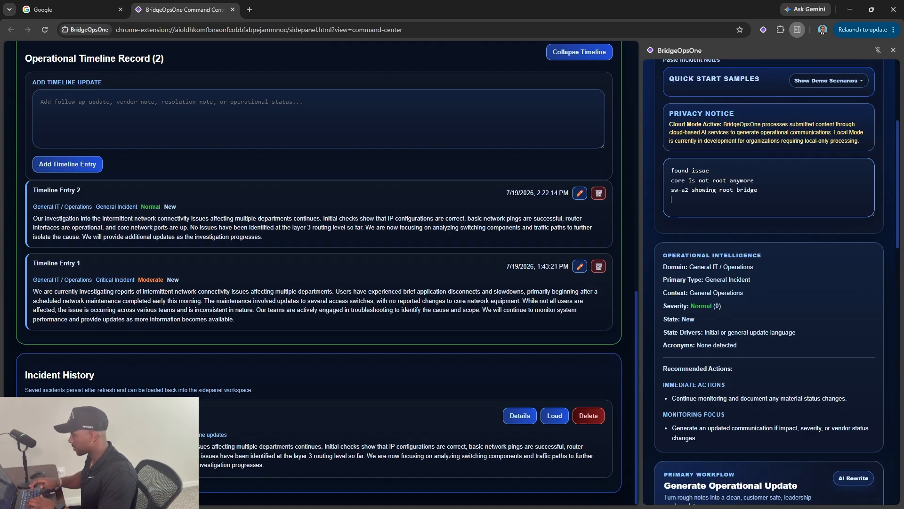
key("Return")
Add the note line "looks like stp priority changed", correcting the spelling of "priority" with the spell-check suggestion.
type("looks like ")
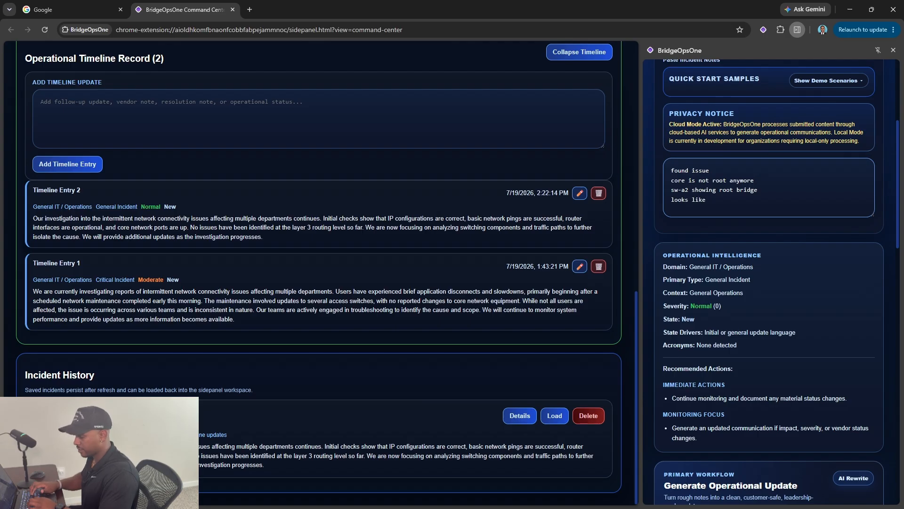
type("stp ")
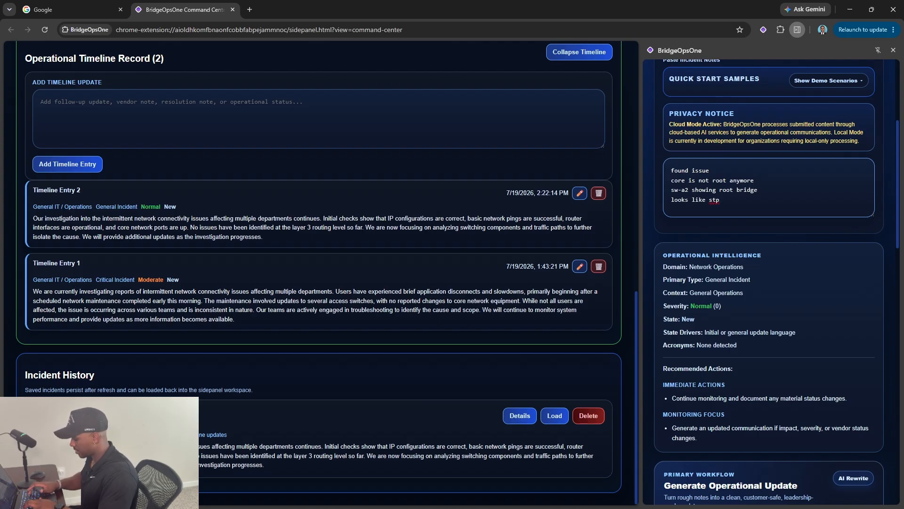
type("priotity")
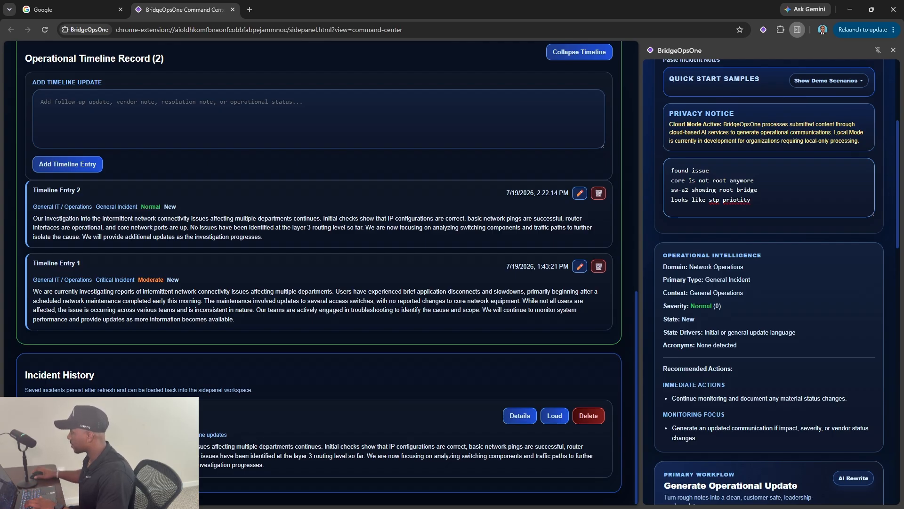
right_click(742, 201)
left_click(753, 211)
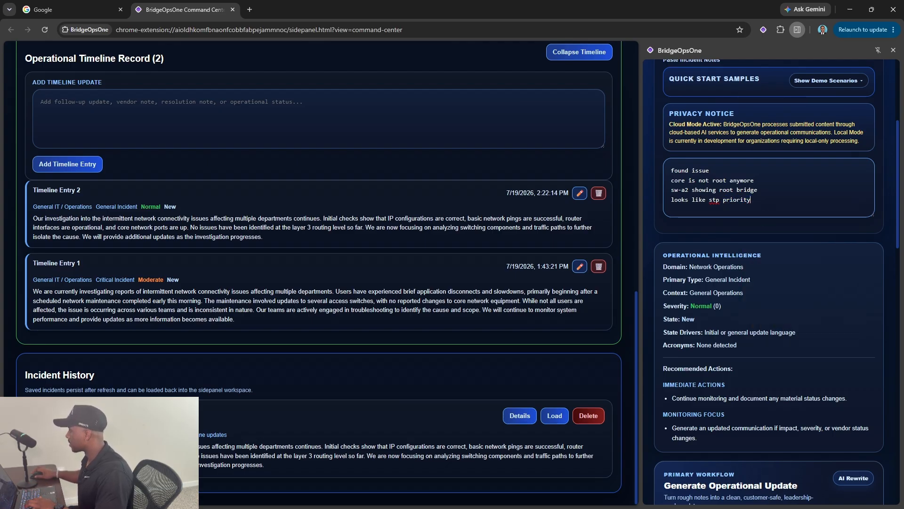
type("changed ")
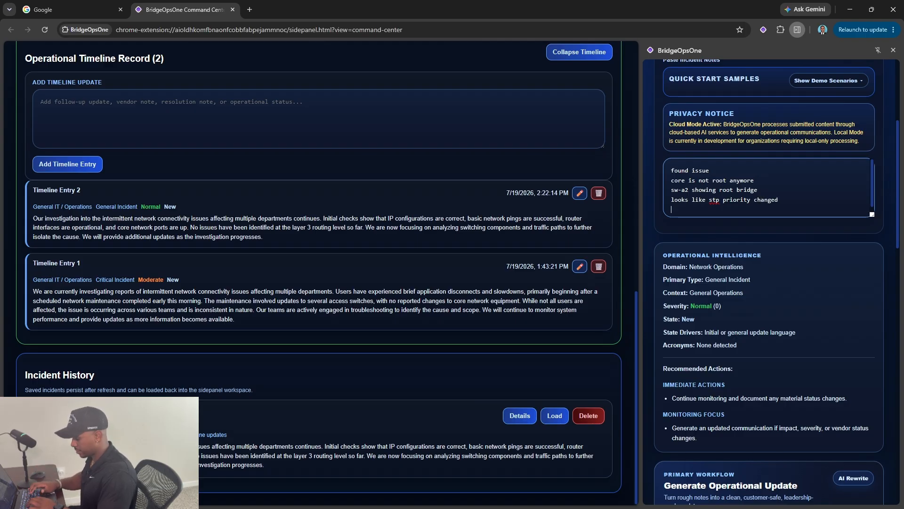
Add the note line "traffic path probably shifted after maintence" and check the spelling suggestions for its last word.
type("traffic pat")
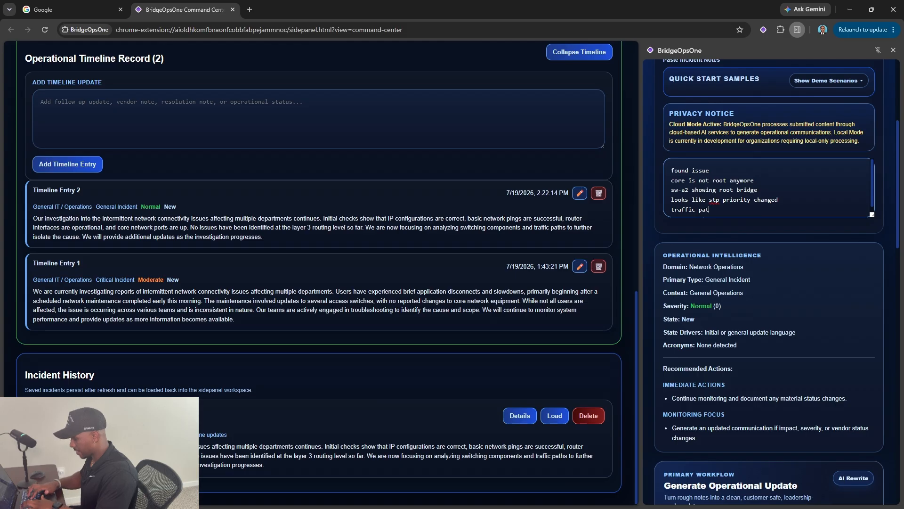
type("h probably")
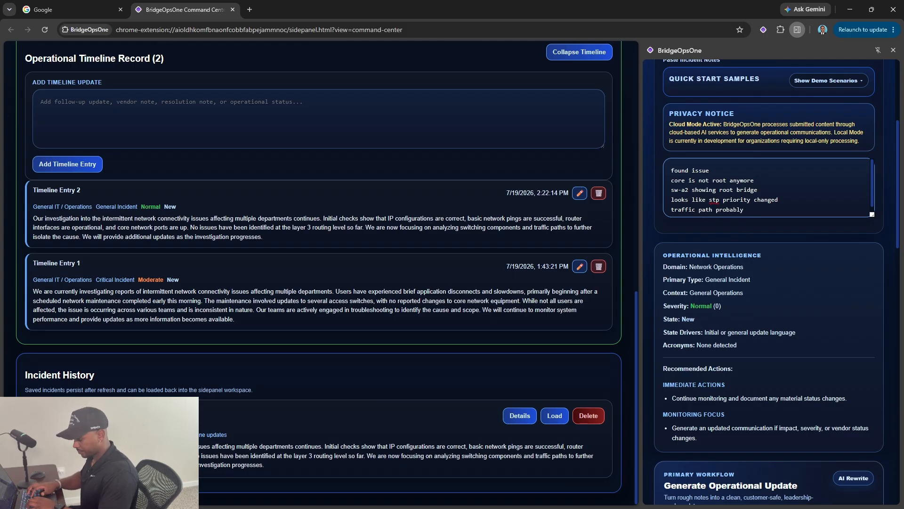
type(" shifted")
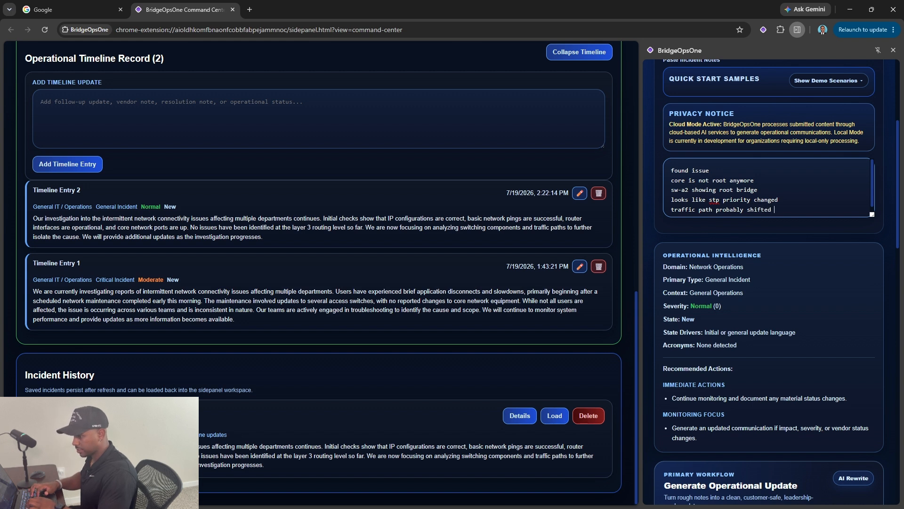
type(" after mainte")
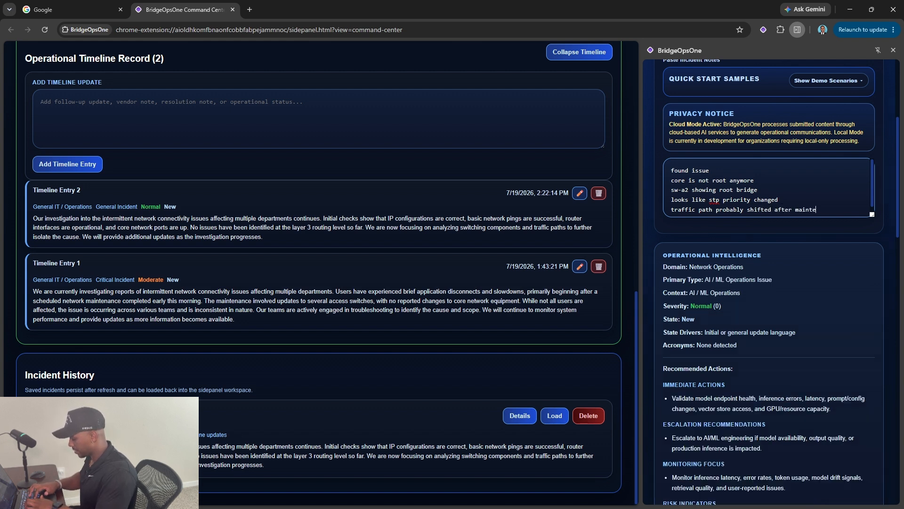
type("nce")
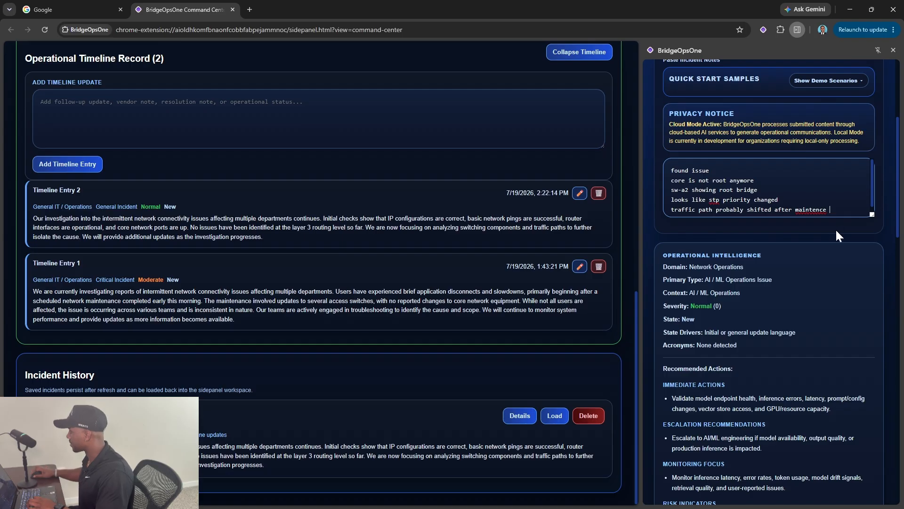
right_click(807, 210)
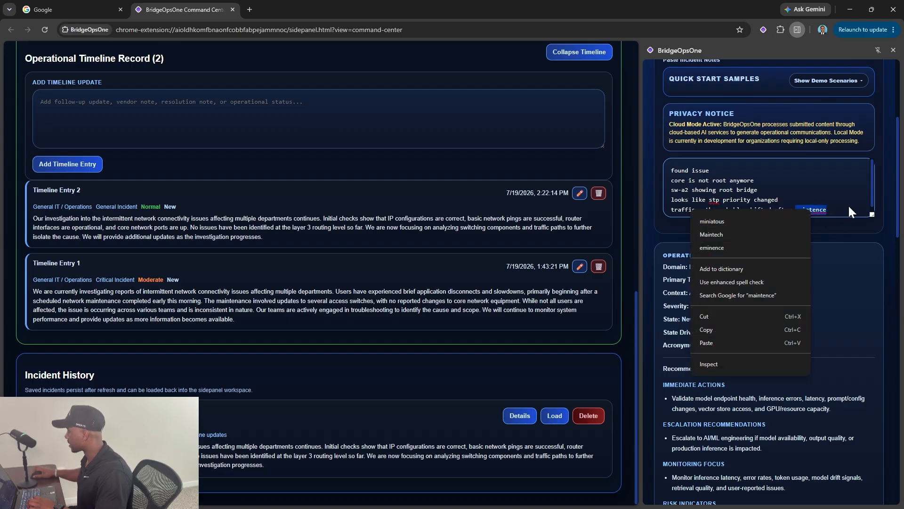
left_click(834, 210)
Add the line "going to correct stp config and validate" to the incident notes.
key("Return")
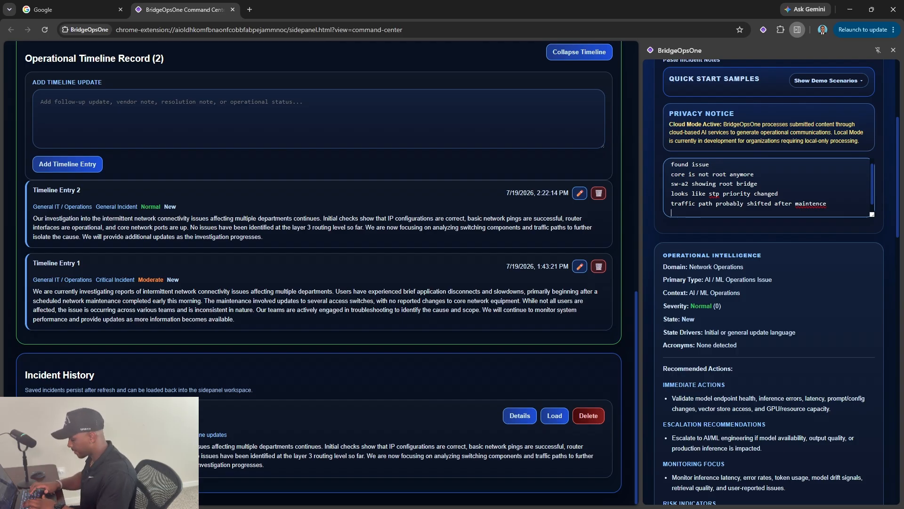
type("going to corr")
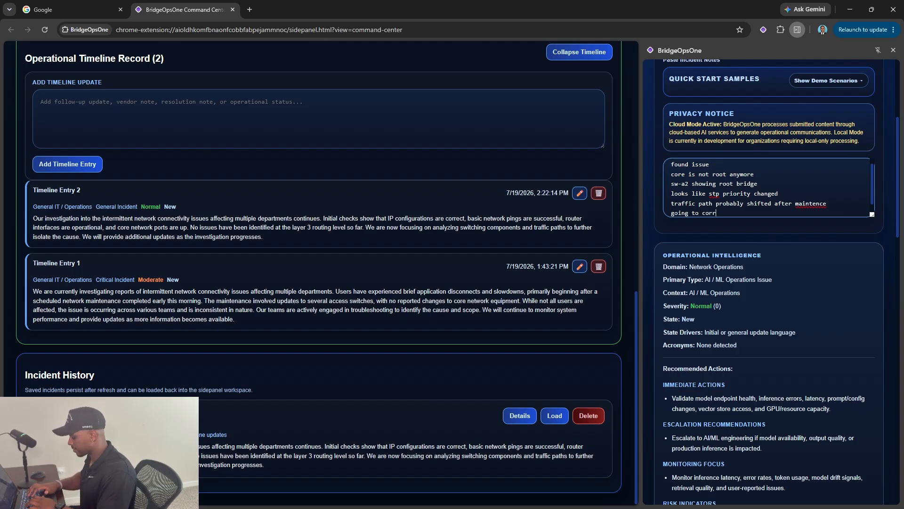
type("ect s")
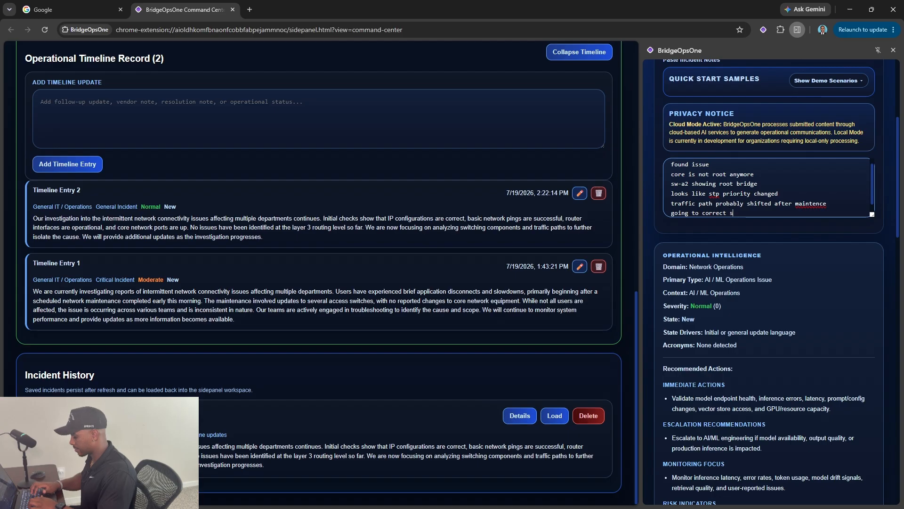
type("tp config")
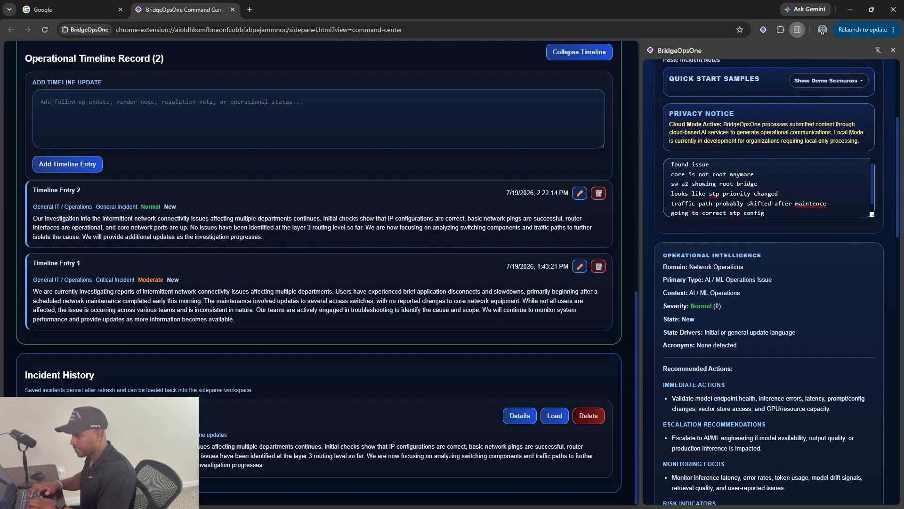
type(" and validate")
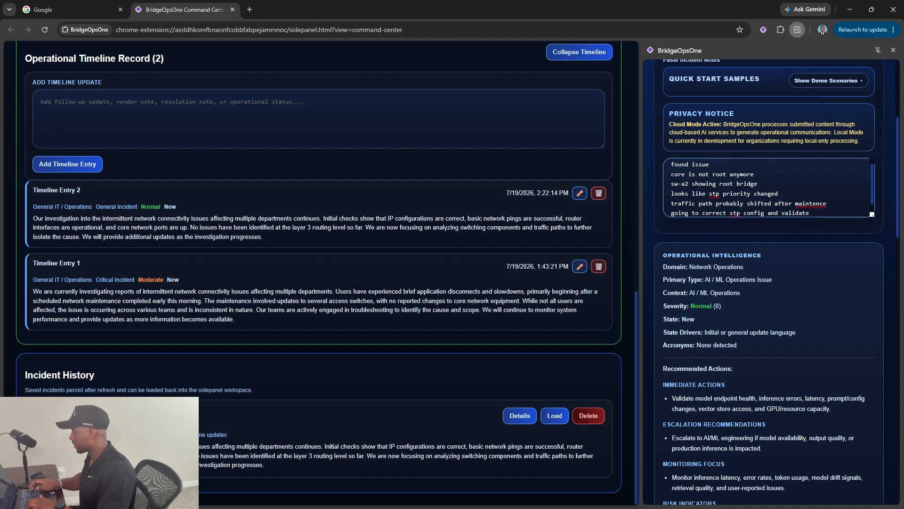
key("Return")
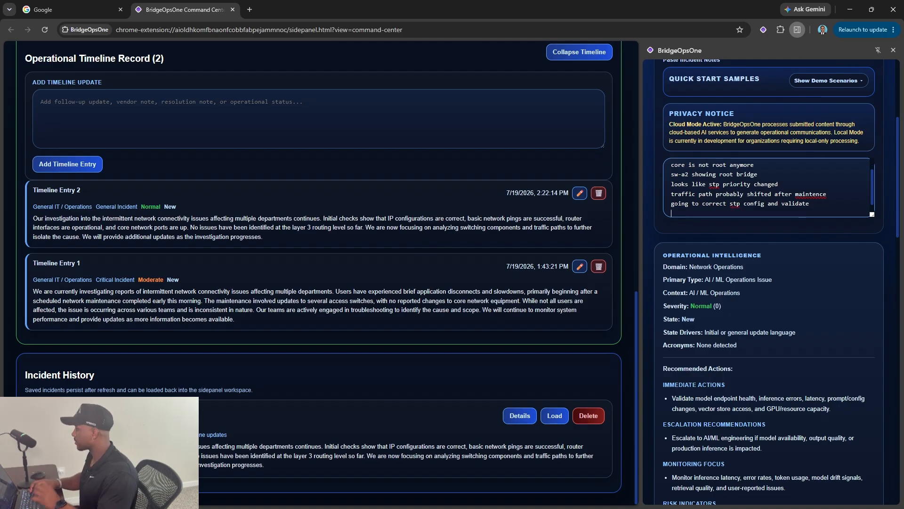
Generate a technical-style Customer Update for the customer audience from the incident notes, using the timeline context.
scroll(801, 268, "up", 1)
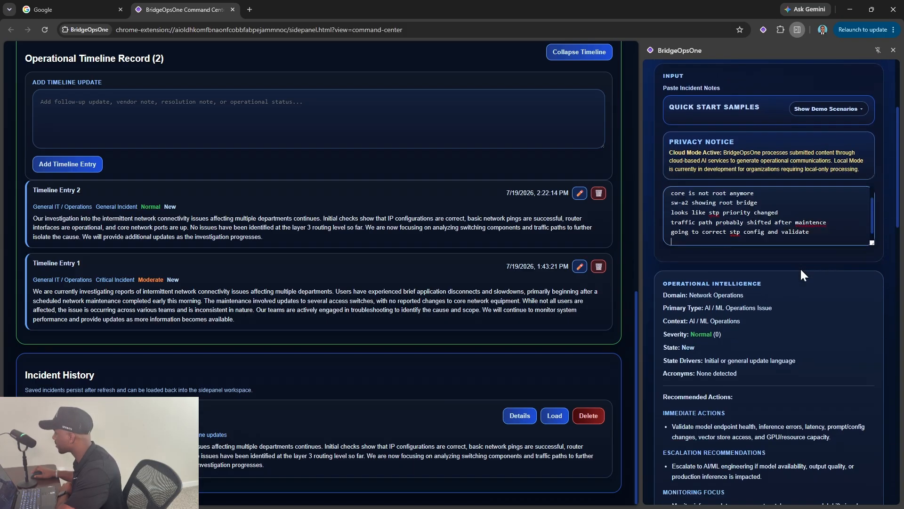
scroll(800, 270, "down", 10)
scroll(793, 281, "up", 1)
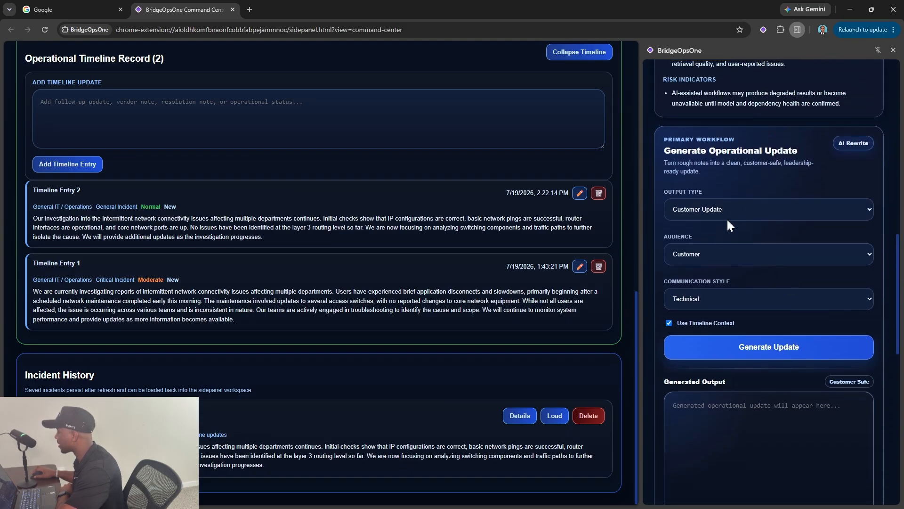
left_click(706, 346)
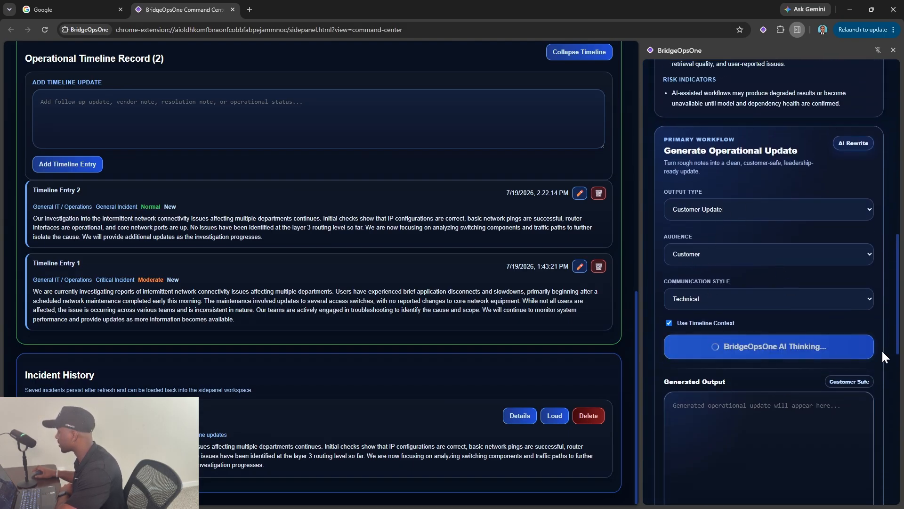
scroll(886, 393, "down", 3)
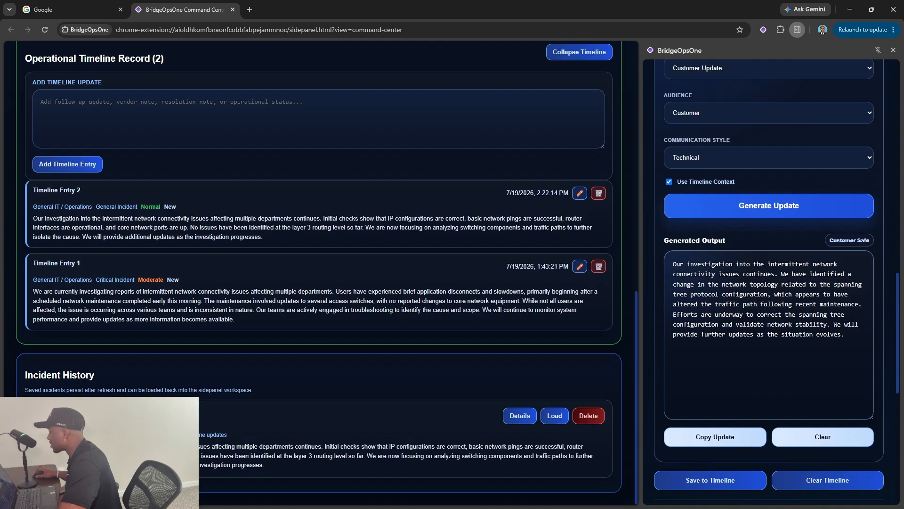
Review the generated customer update and save it to the incident timeline.
scroll(765, 329, "up", 3)
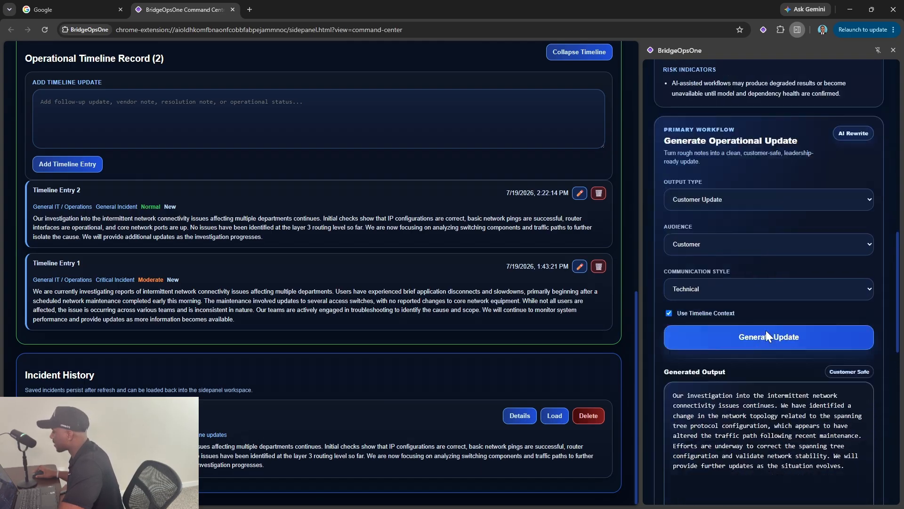
scroll(766, 330, "down", 3)
scroll(768, 336, "down", 1)
scroll(768, 335, "up", 2)
scroll(769, 335, "down", 2)
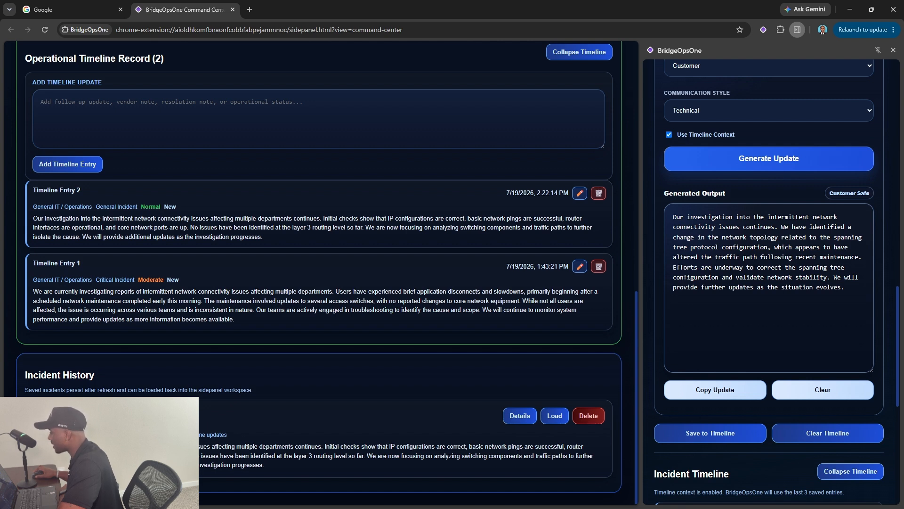
left_click(730, 436)
scroll(749, 391, "down", 5)
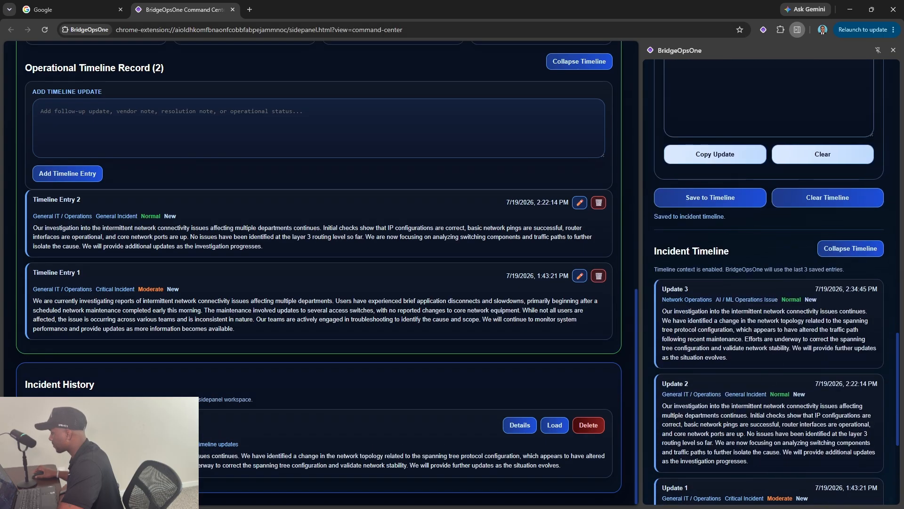
Refresh the incident detail workspace and review the text of Timeline Entry 3.
scroll(511, 290, "up", 12)
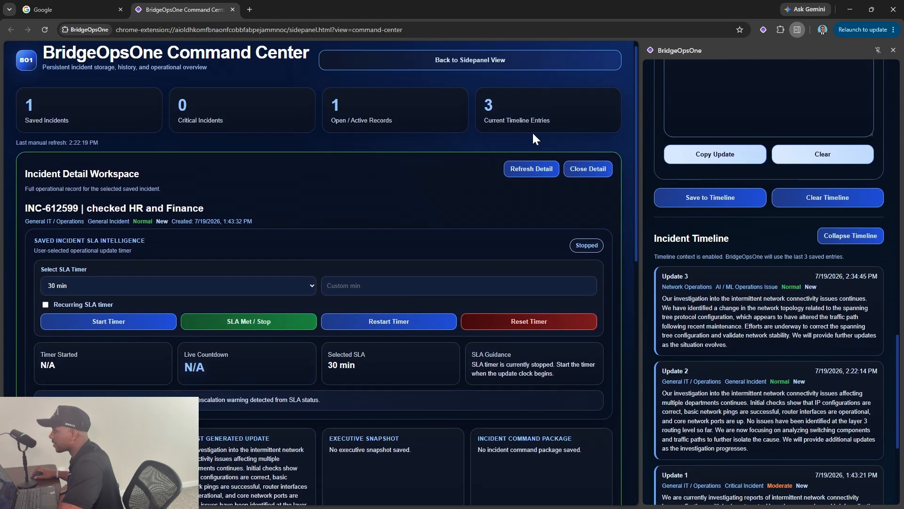
left_click(532, 175)
scroll(482, 253, "down", 10)
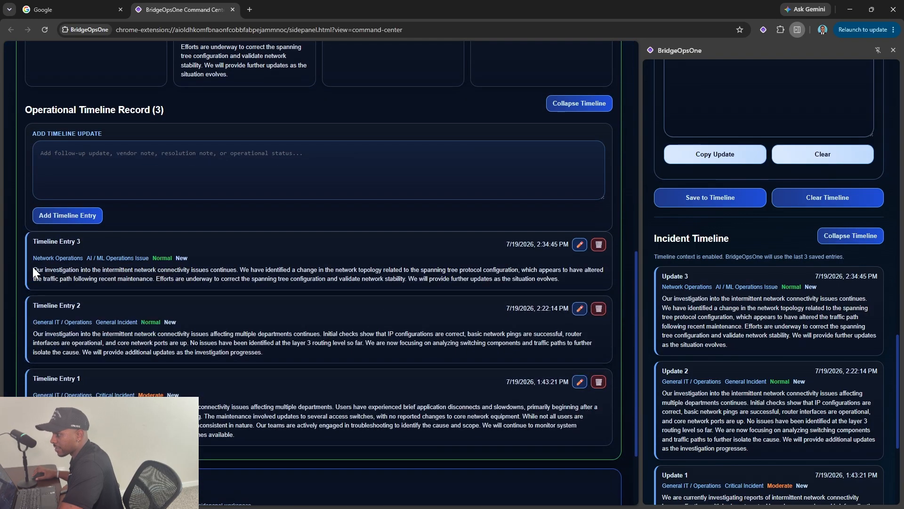
left_click_drag(33, 266, 560, 277)
left_click(560, 277)
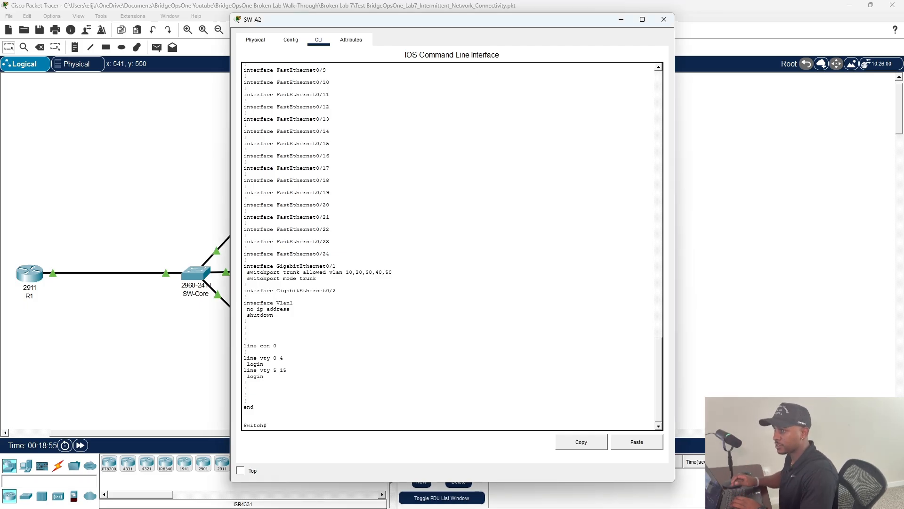
In SW-A2's global configuration in Packet Tracer, remove the priority override with "no spanning-tree vlan 1 priority 0".
type("fig t")
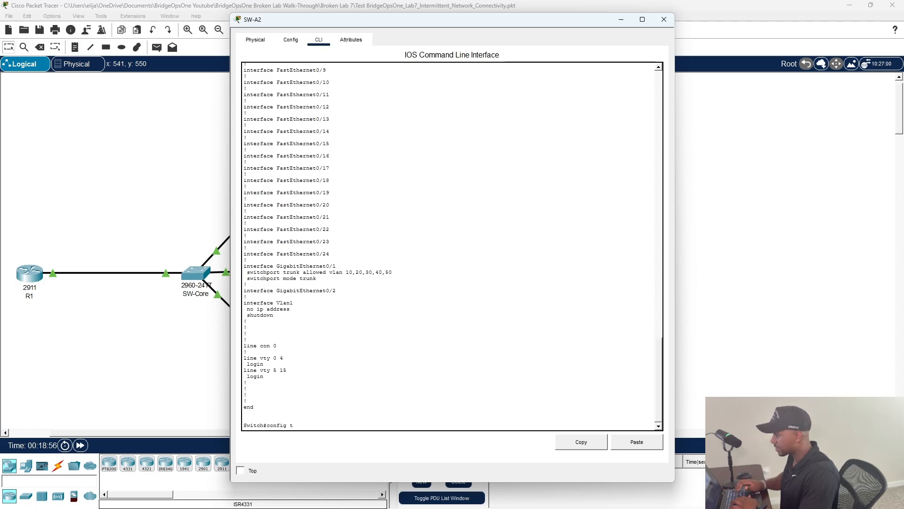
key("Return")
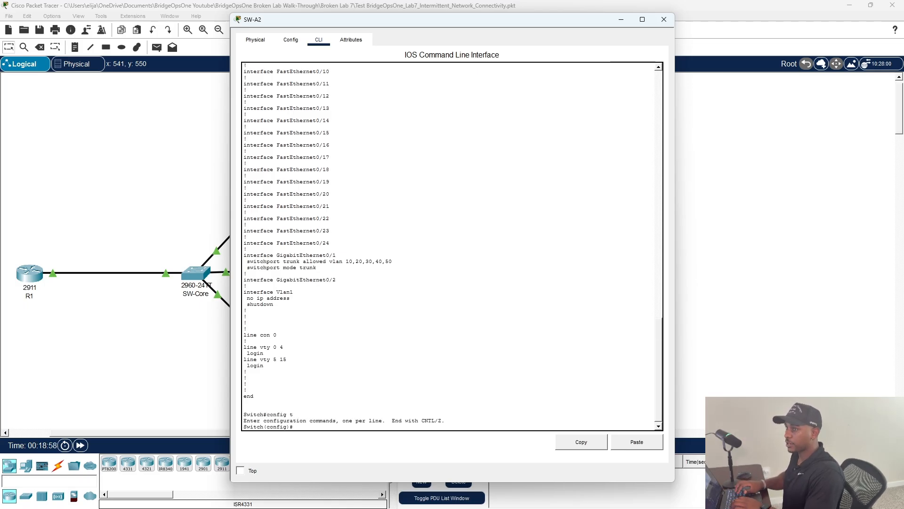
type("no spanning-tre")
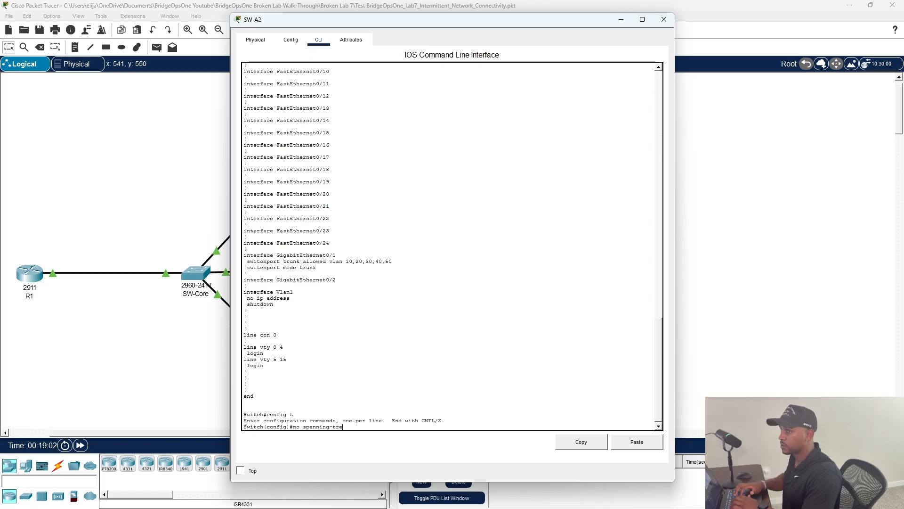
type("e vlan 1 p")
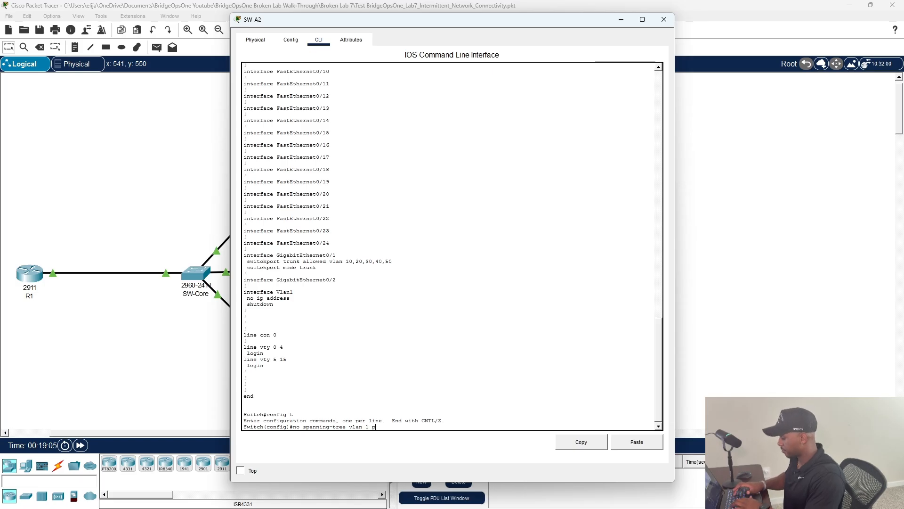
type("ri")
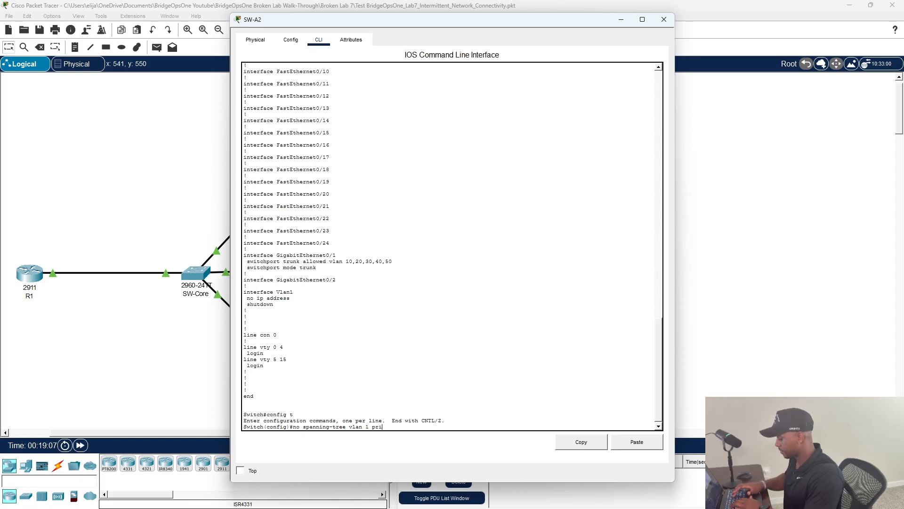
type("ority 0")
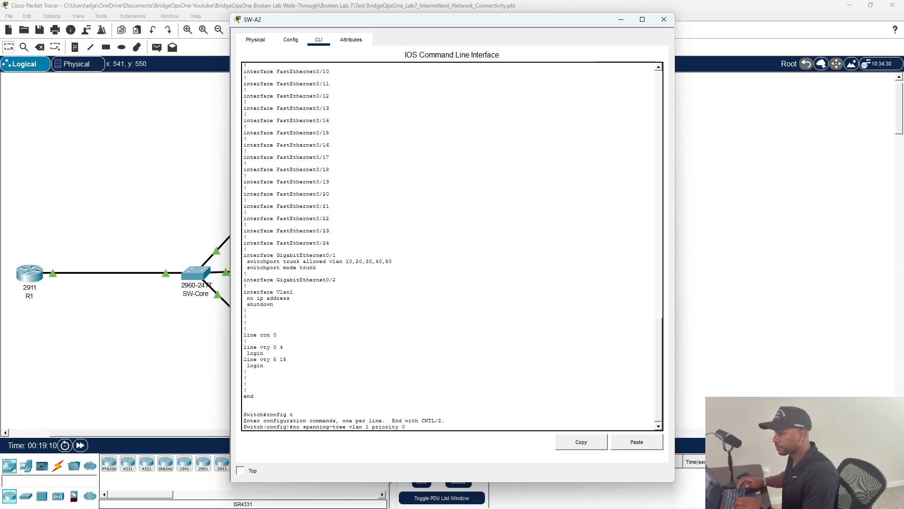
key("Return")
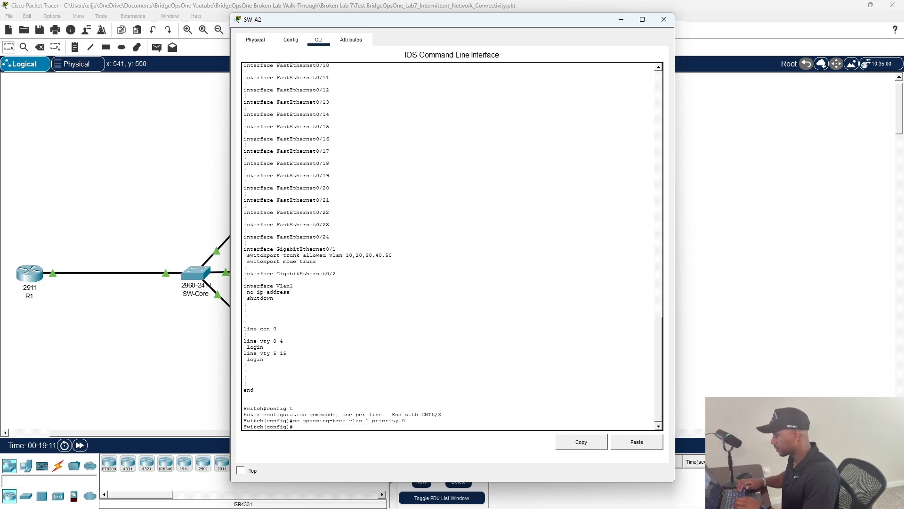
Exit configuration mode on SW-A2, save the configuration with "wr", and close the switch window.
type("end")
key("Return")
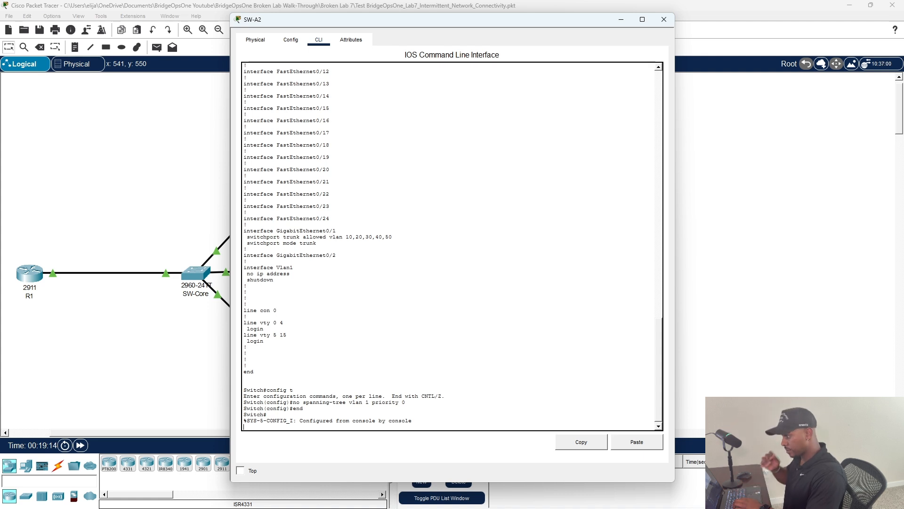
key("Return")
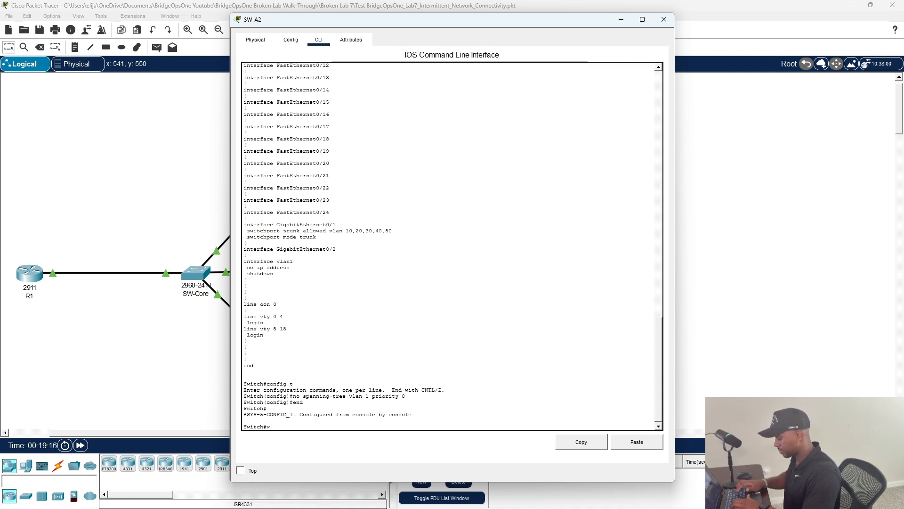
type("wr")
key("Return")
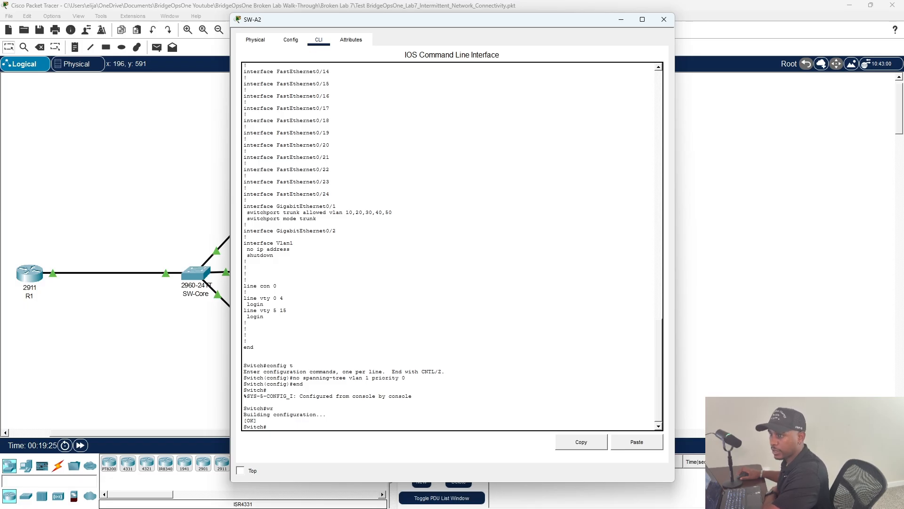
left_click(661, 21)
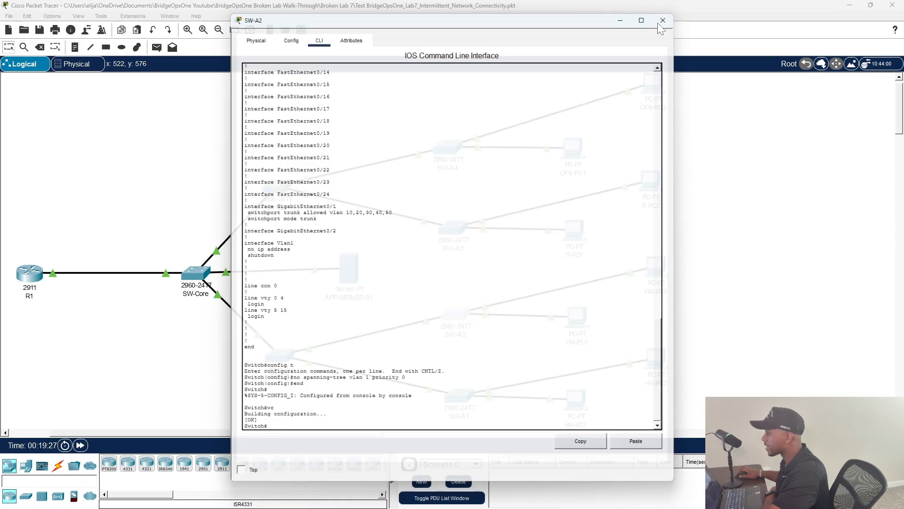
In SW-Core's global configuration, set the VLAN 1 spanning-tree priority to 4096 with "spanning-tree vlan 1 priority 4096".
left_click(202, 275)
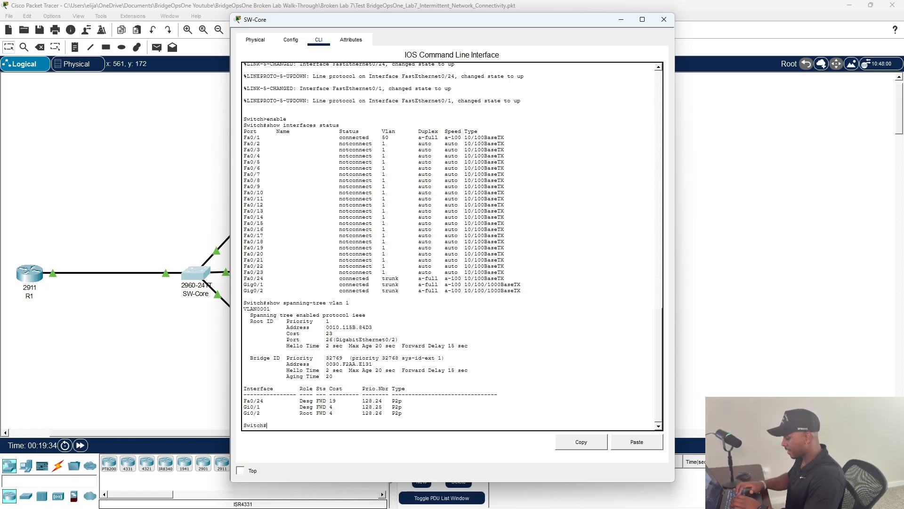
type("onfig t")
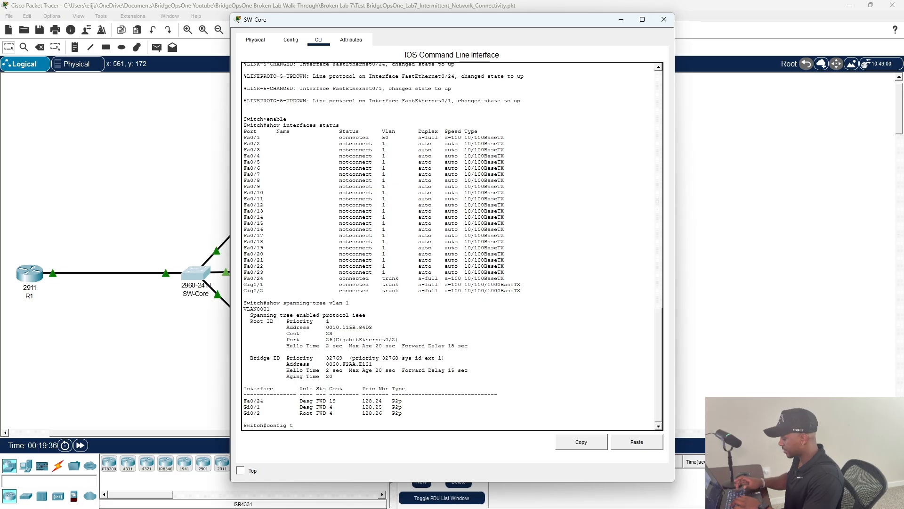
key("Return")
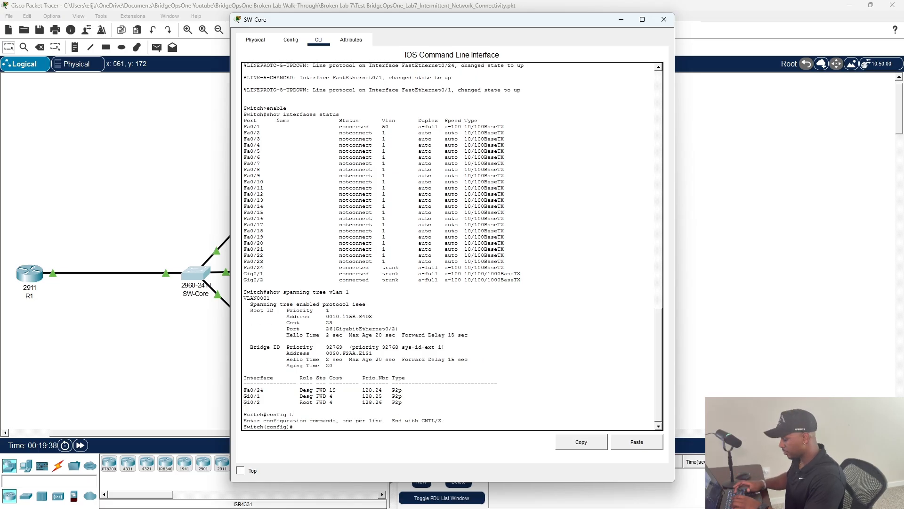
type("spanning-tree vl")
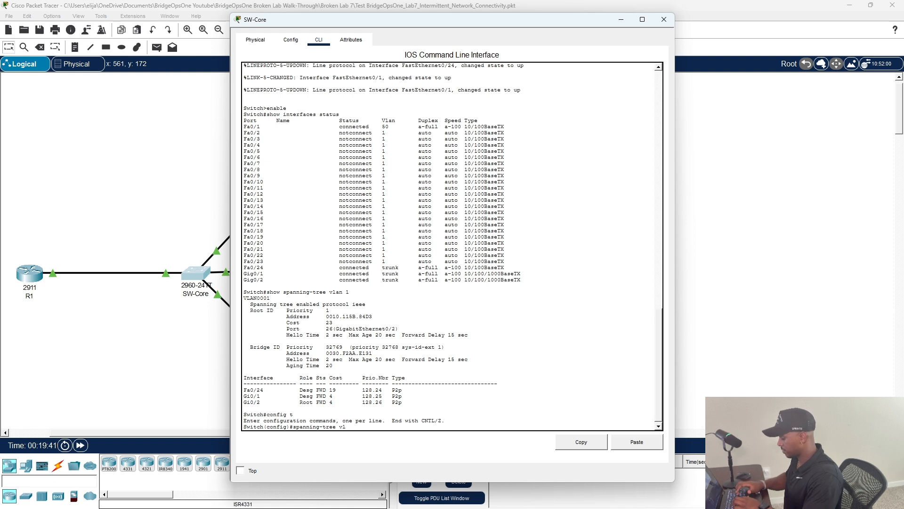
type("an 1")
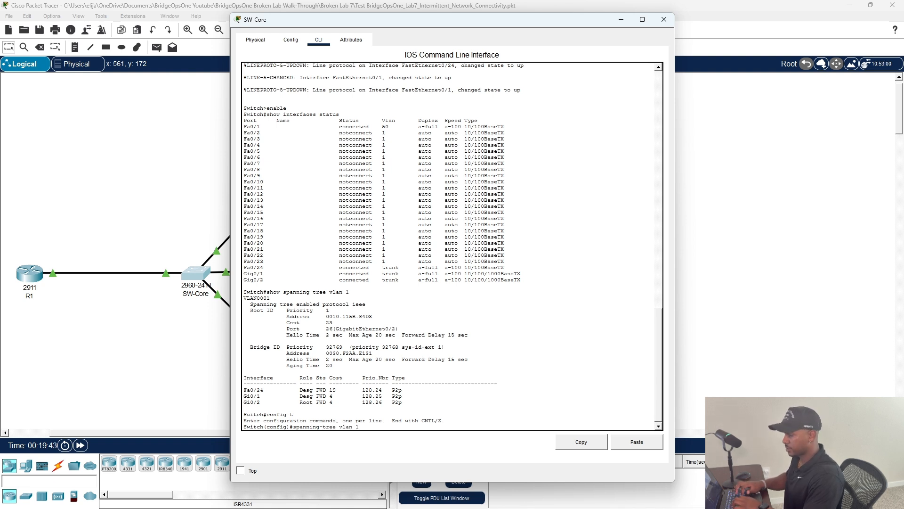
type(" prior")
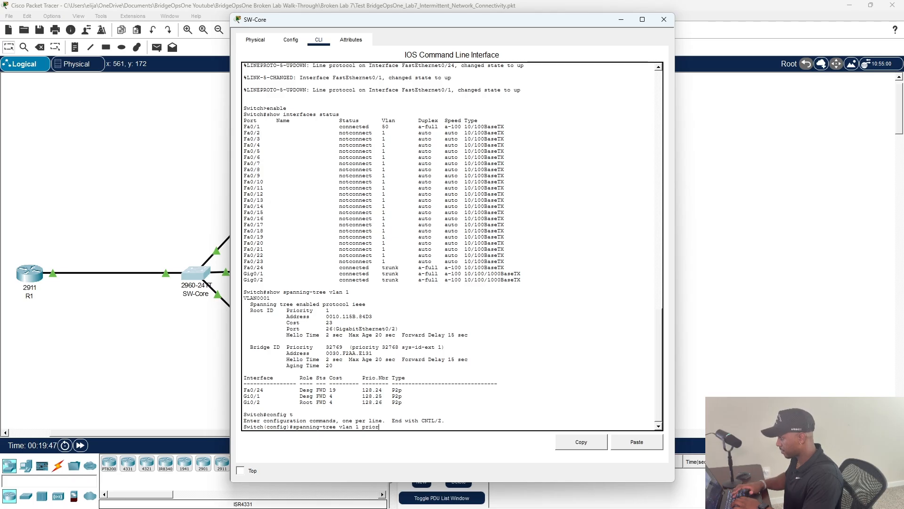
type("ity ")
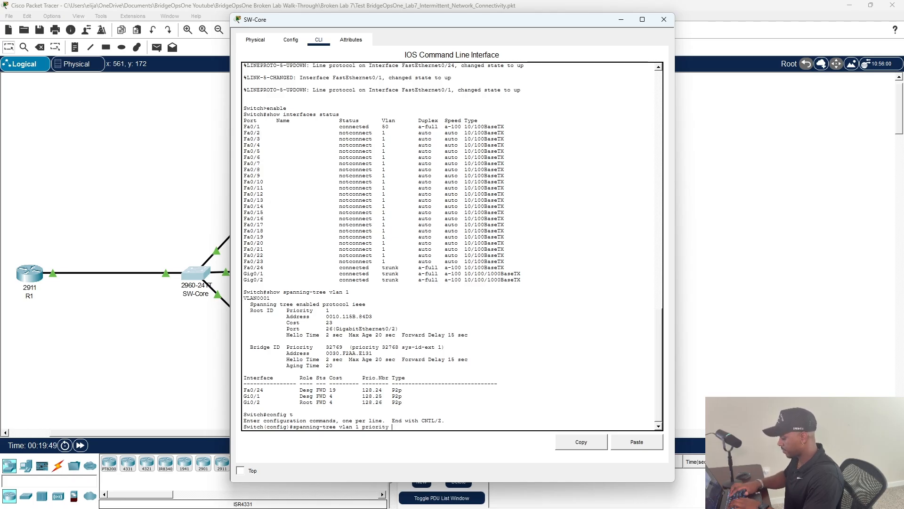
type("40")
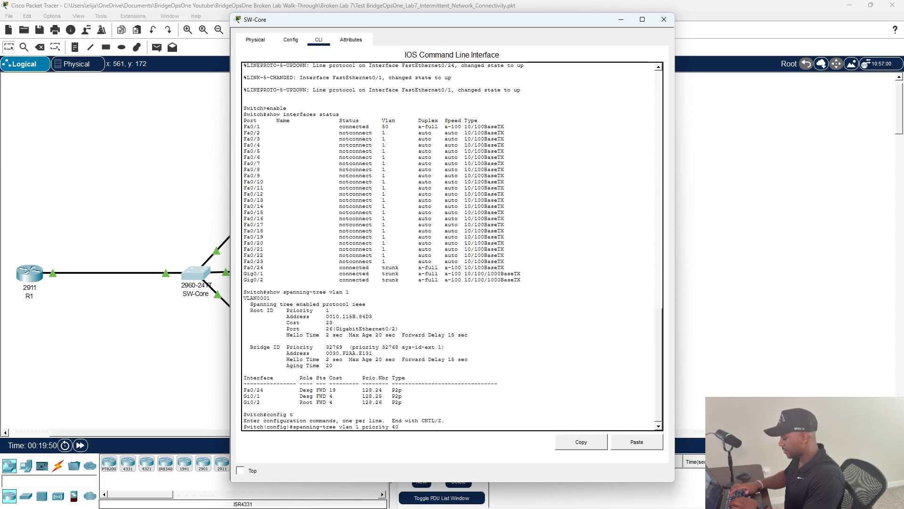
type("96")
key("Return")
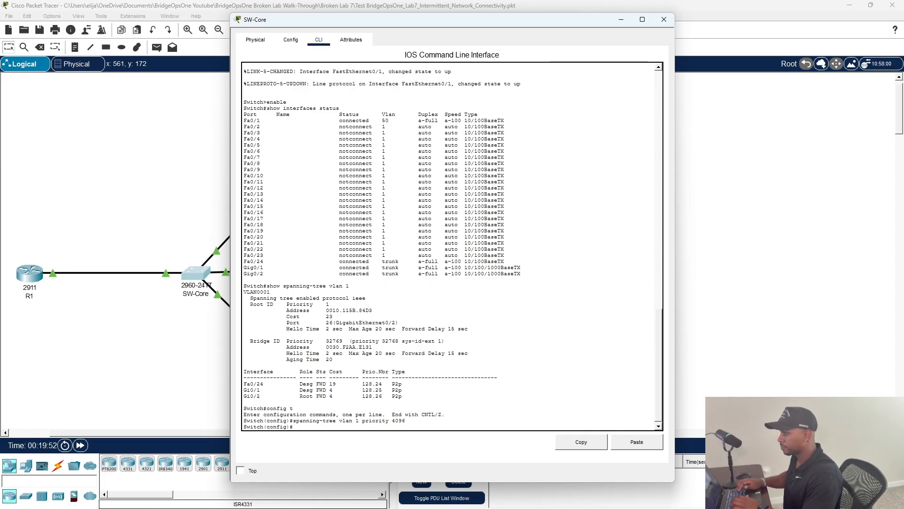
Exit configuration mode on SW-Core and save the configuration with "wr".
type("end")
key("Return")
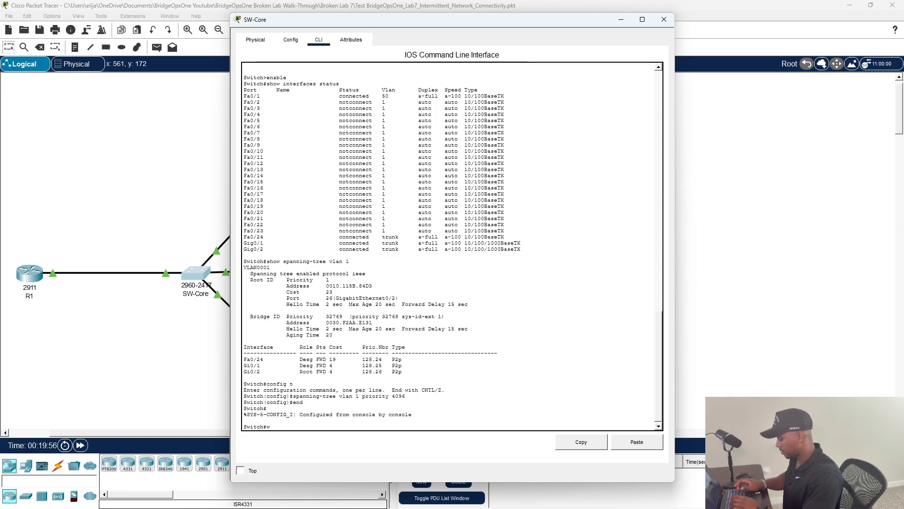
type("wr")
key("Return")
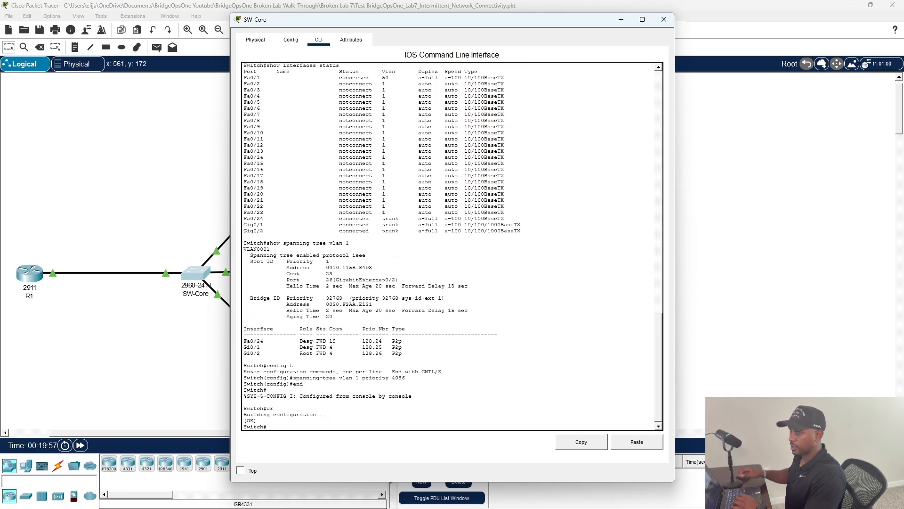
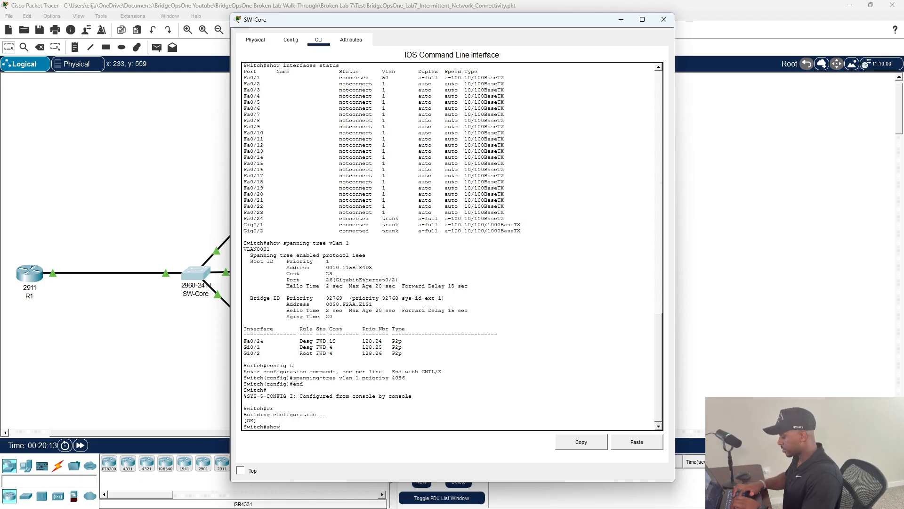
Run "show spanning-tree vlan 1" on SW-Core, check its root bridge line, and close the switch window.
type("show spanning")
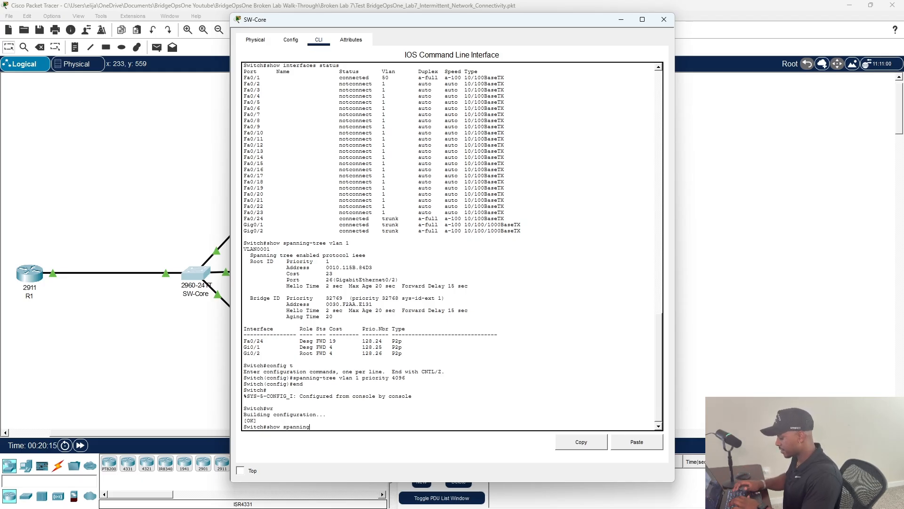
type("-tr")
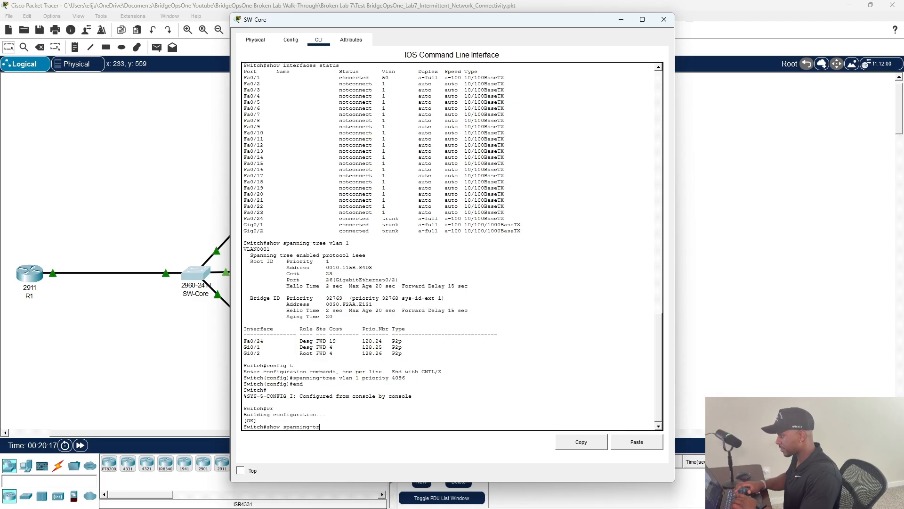
type("ee vlan 1")
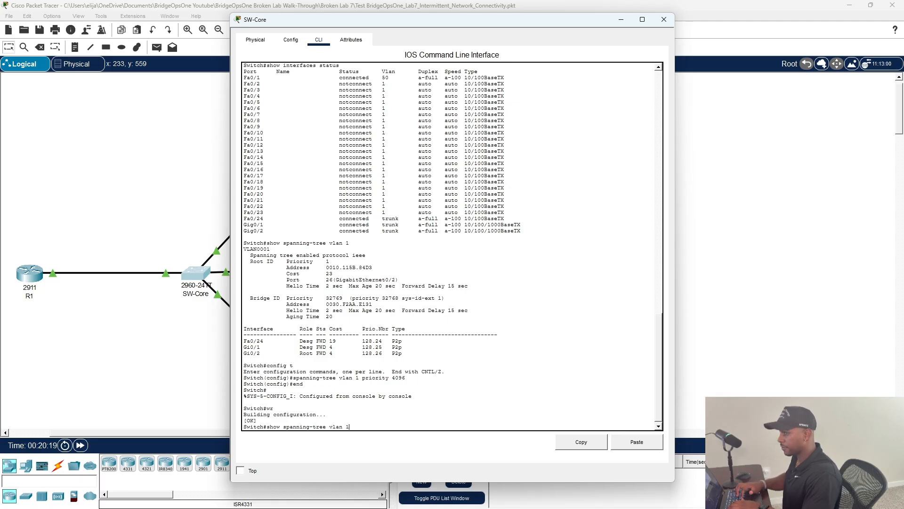
key("Return")
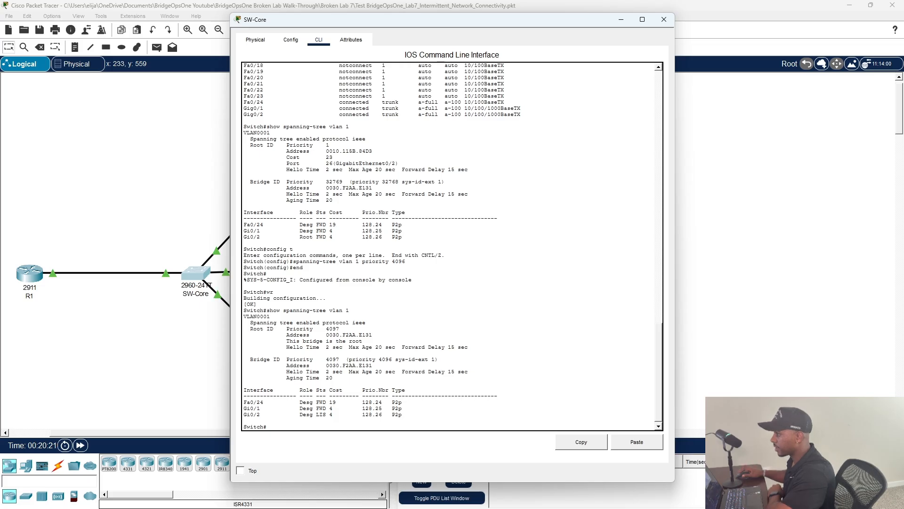
left_click_drag(286, 341, 362, 340)
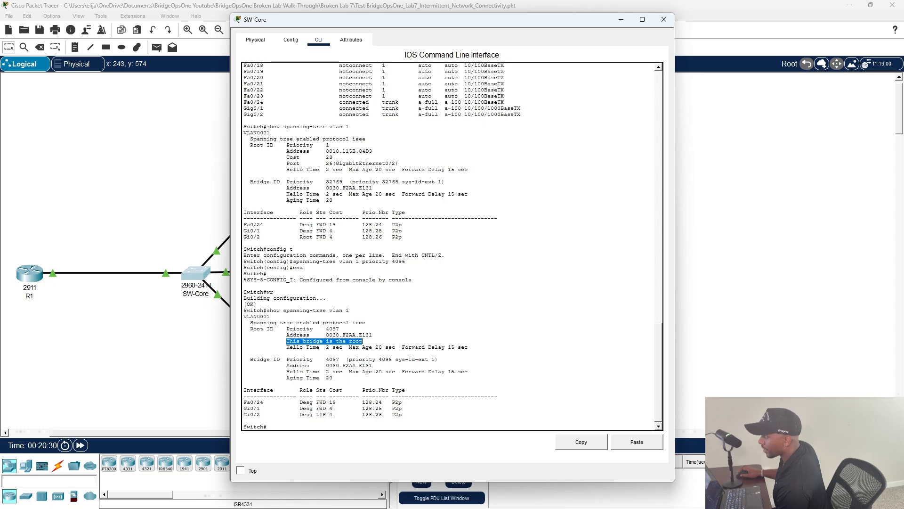
left_click(664, 19)
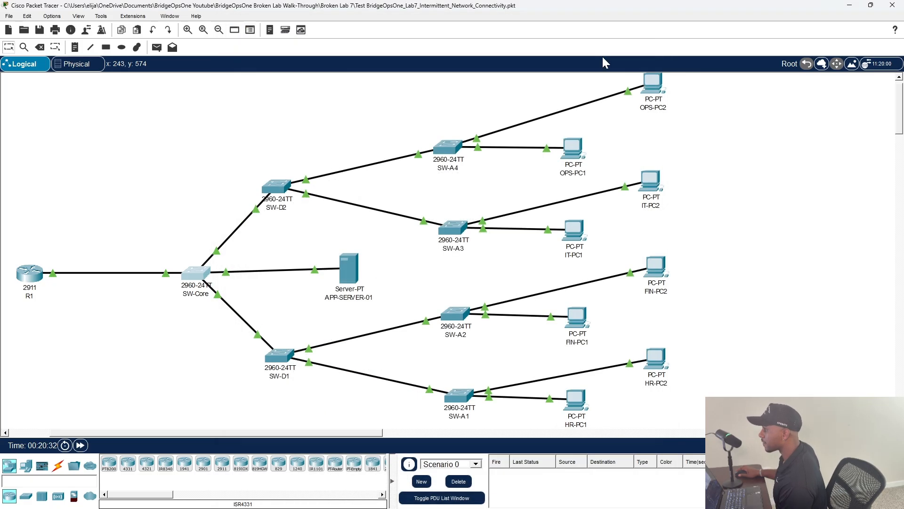
Run "show spanning-tree vlan 1" on SW-A2 to check its root and bridge IDs, and close the switch window.
left_click(455, 314)
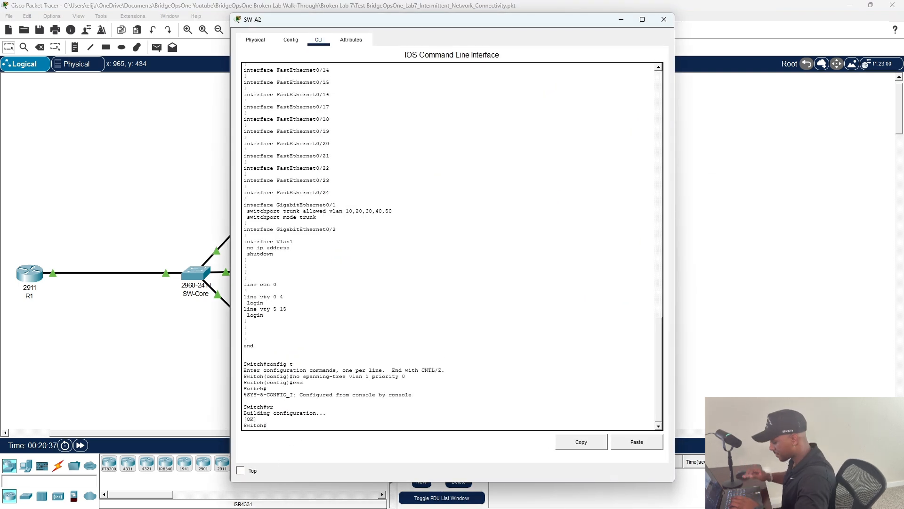
type("show")
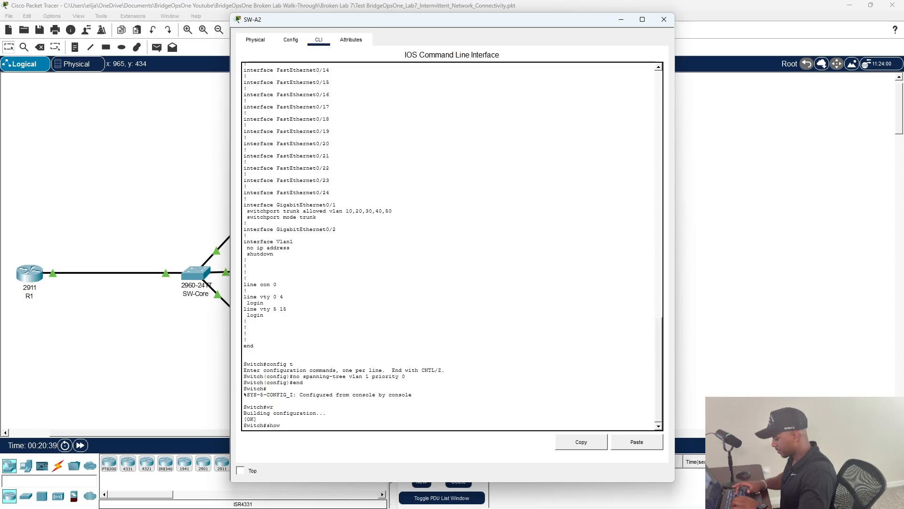
type(" spanning-tr")
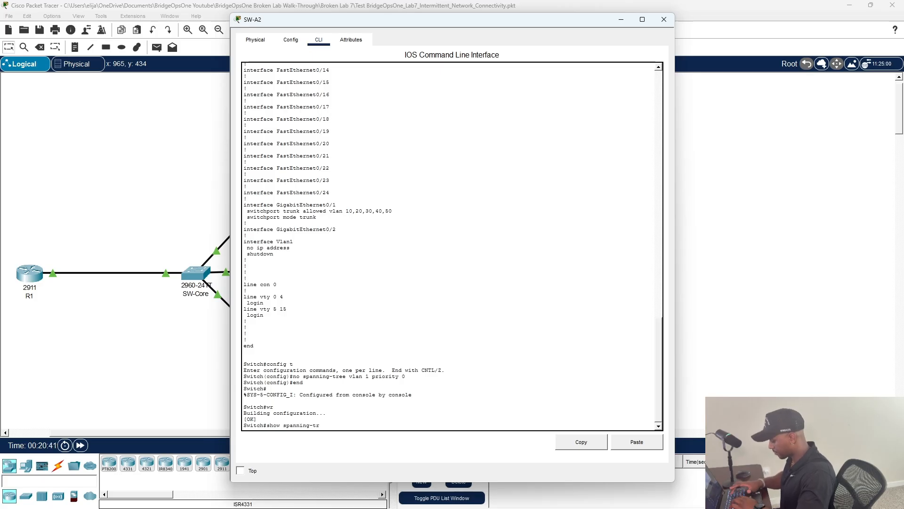
type("ee vlan 1")
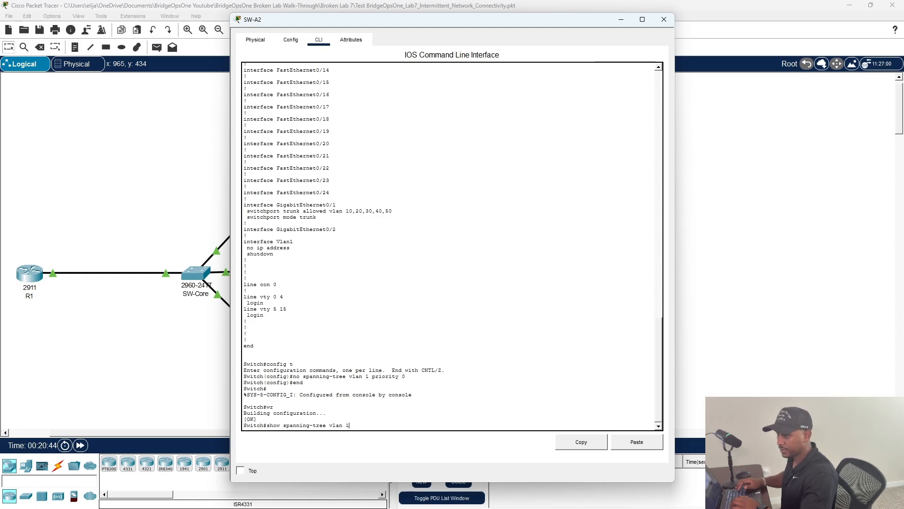
key("Return")
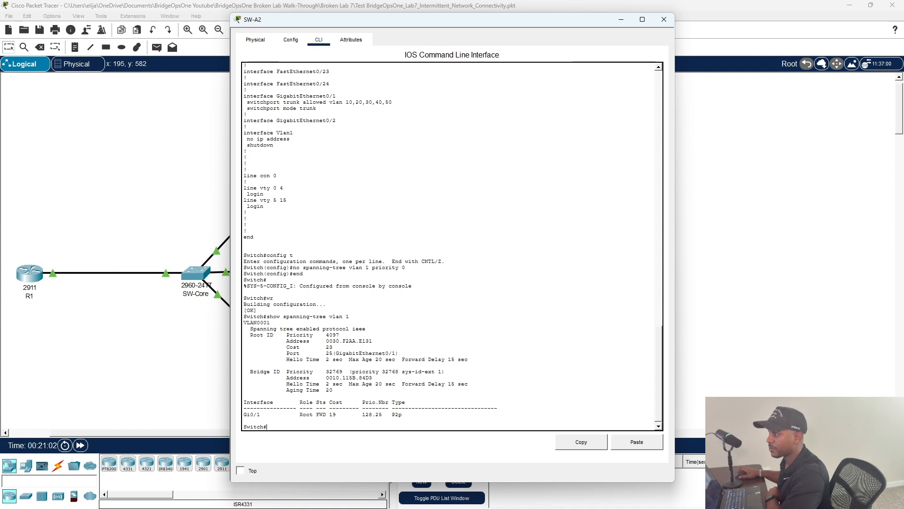
left_click(664, 20)
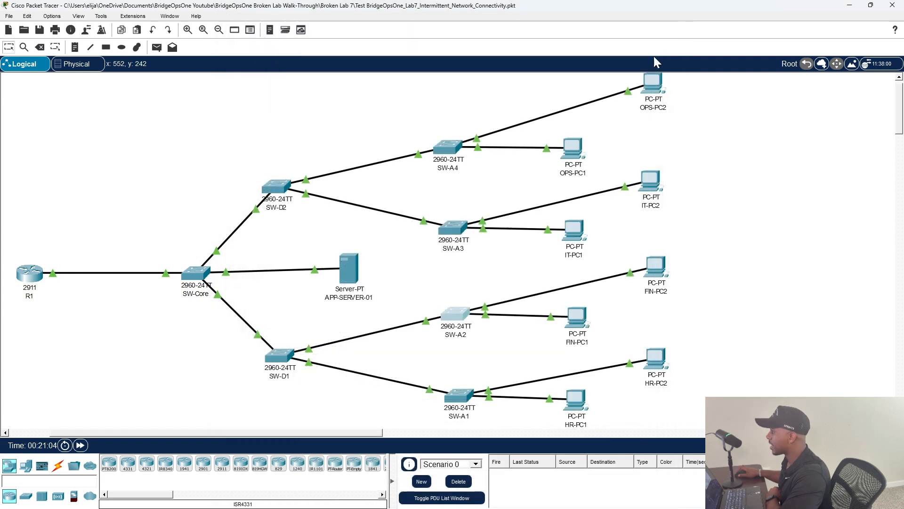
Open the Command Prompt on HR-PC1 and display its IP settings with "ipconfig".
left_click(576, 400)
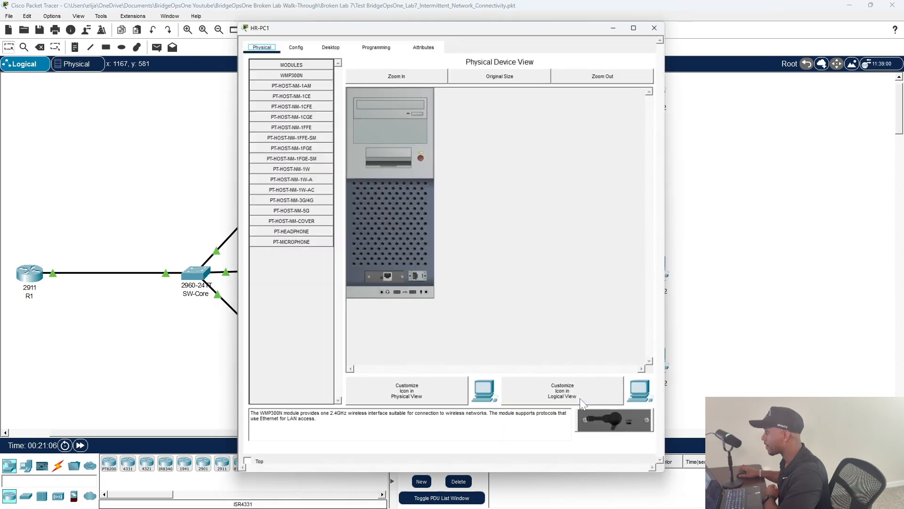
left_click(333, 41)
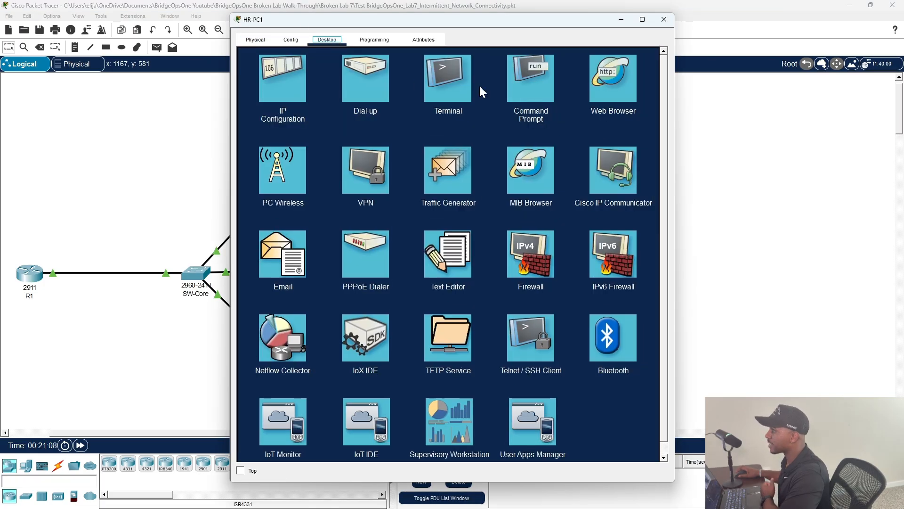
left_click(537, 89)
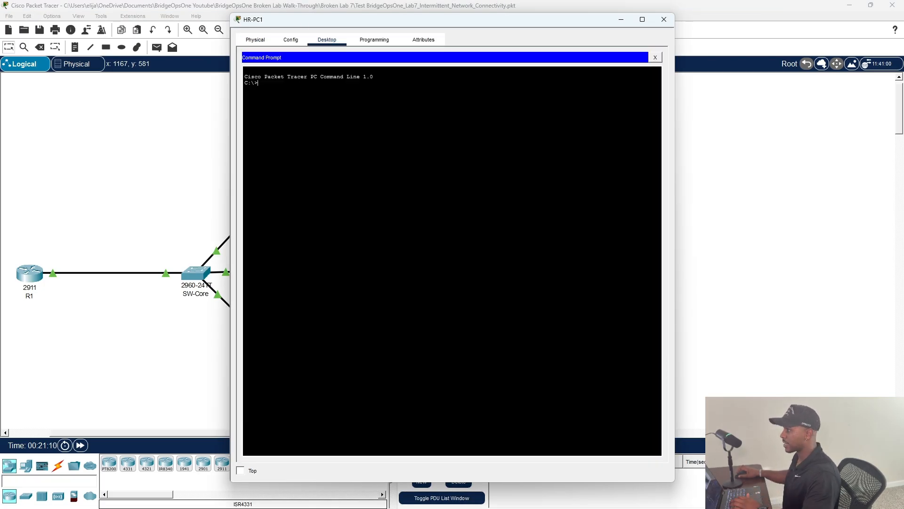
type("ipc")
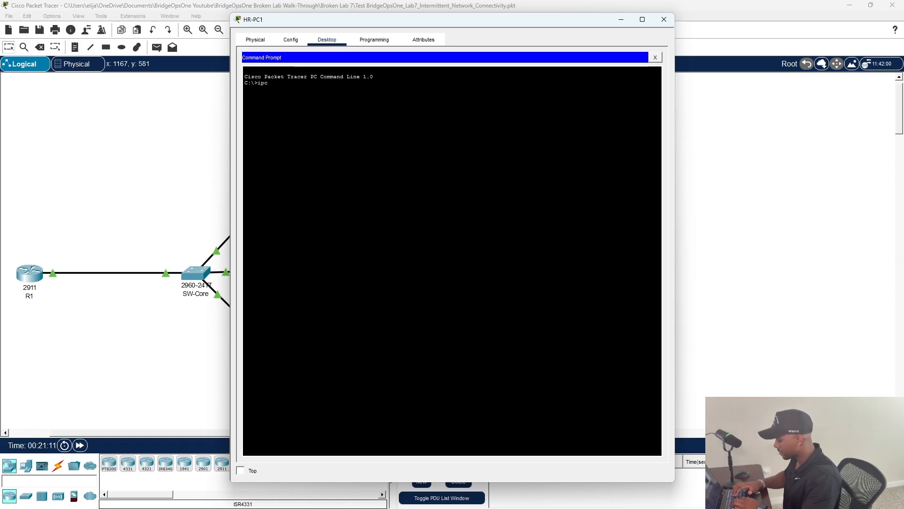
type("onfig")
key("Return")
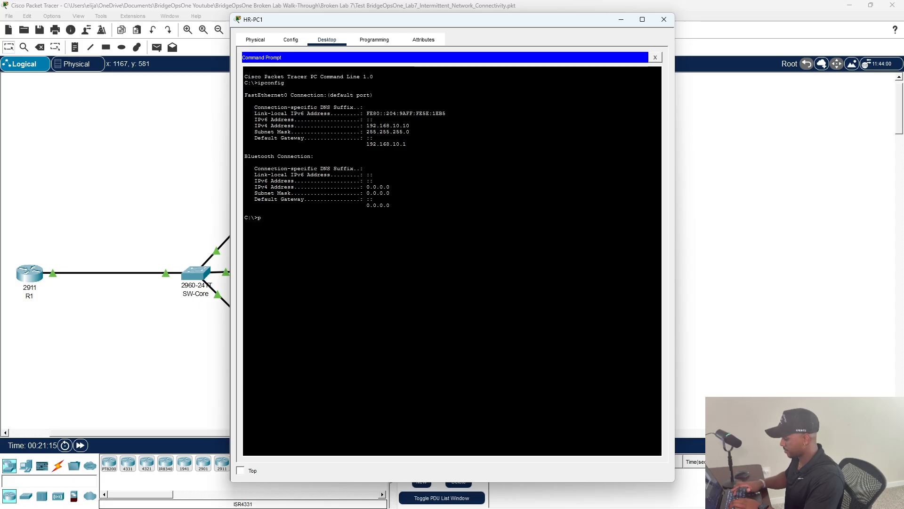
Ping 192.168.50.10 twice from HR-PC1 to test connectivity to the application server.
type("ping 192.")
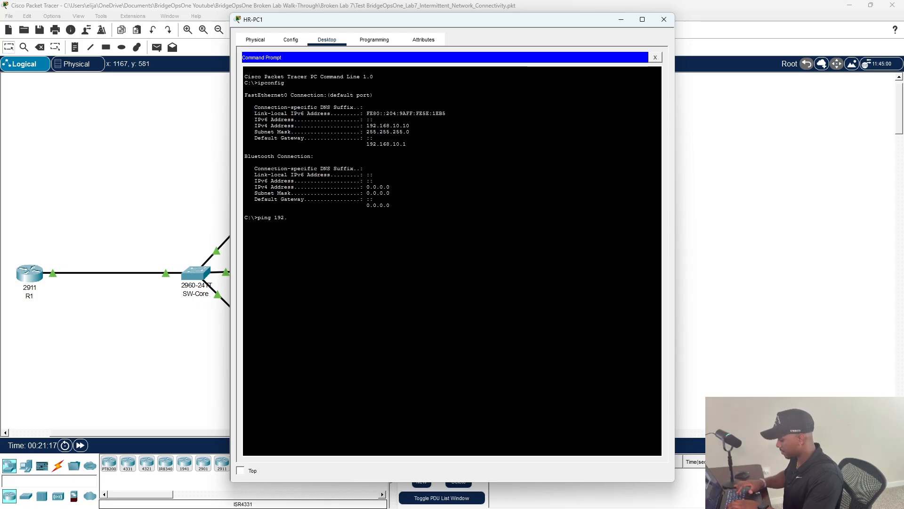
type("168")
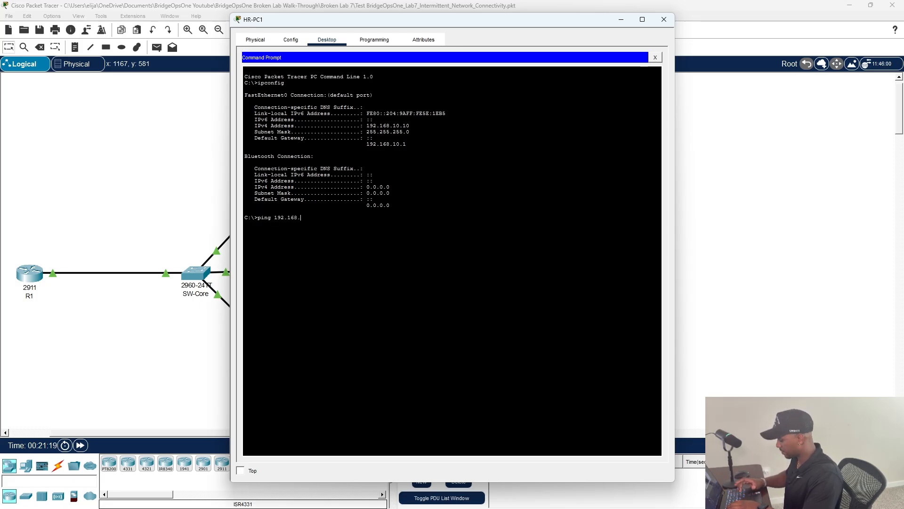
type(".50.10")
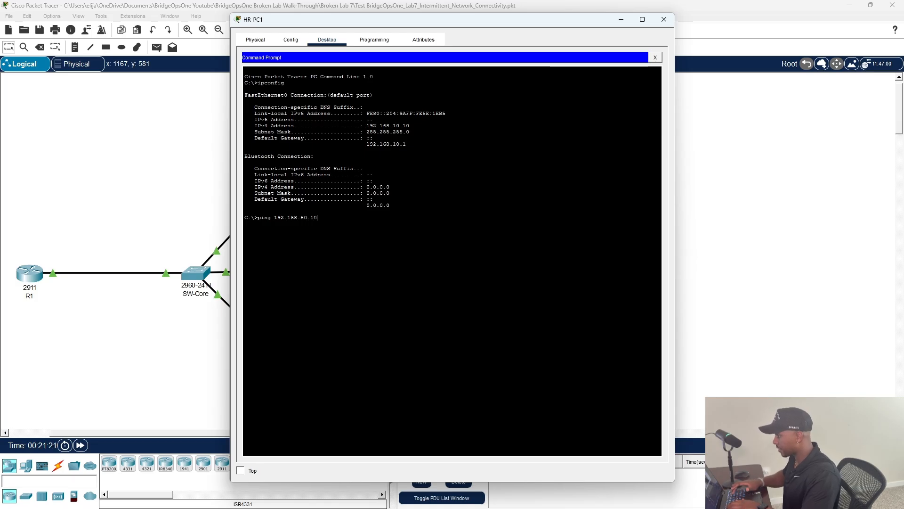
key("Return")
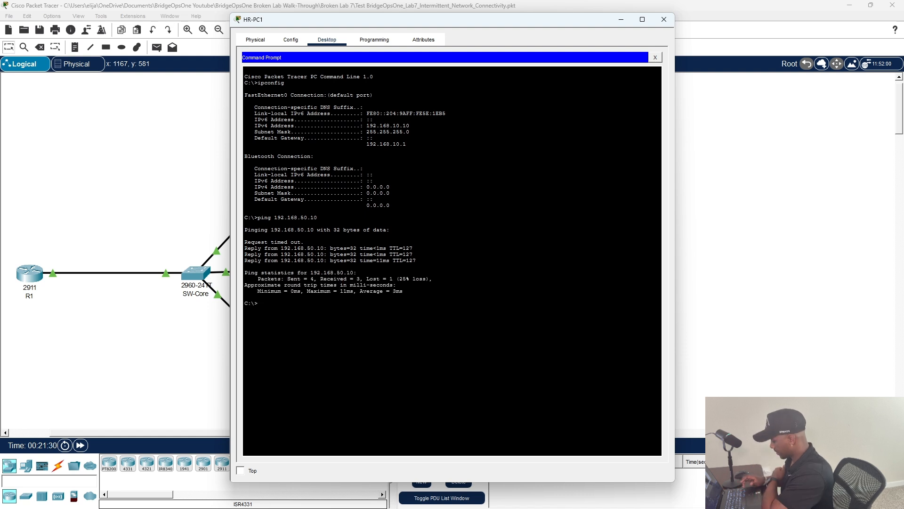
key("Up")
key("Return")
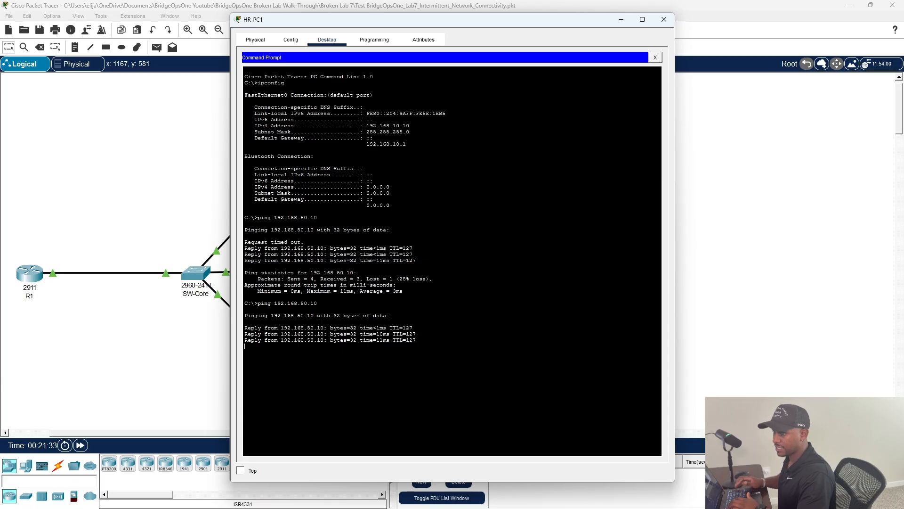
Ping 192.168.20.10 twice from HR-PC1 to test connectivity to the finance PC, and close the HR-PC1 window.
type("pi")
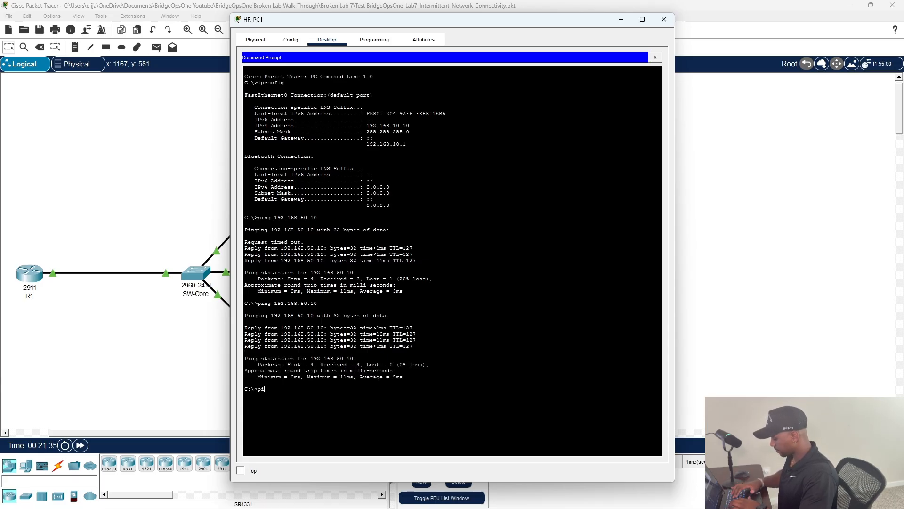
type("ng 192.")
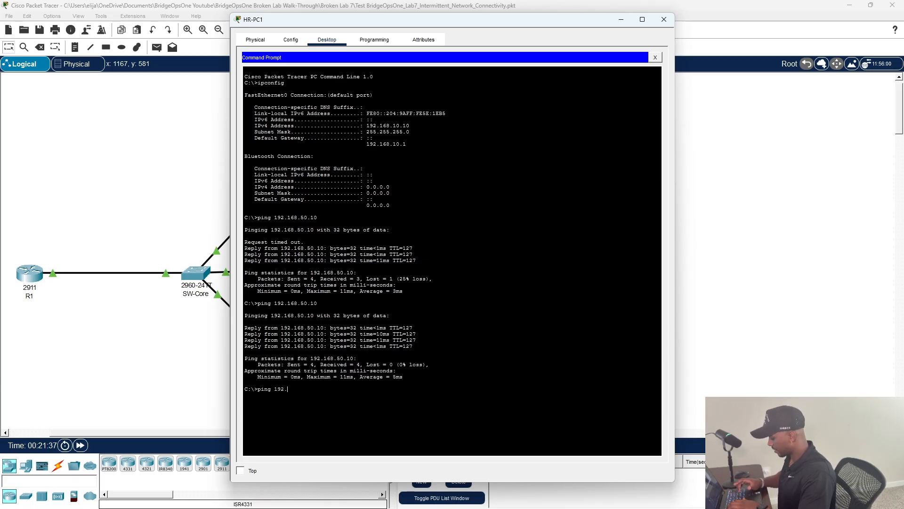
type("168.20")
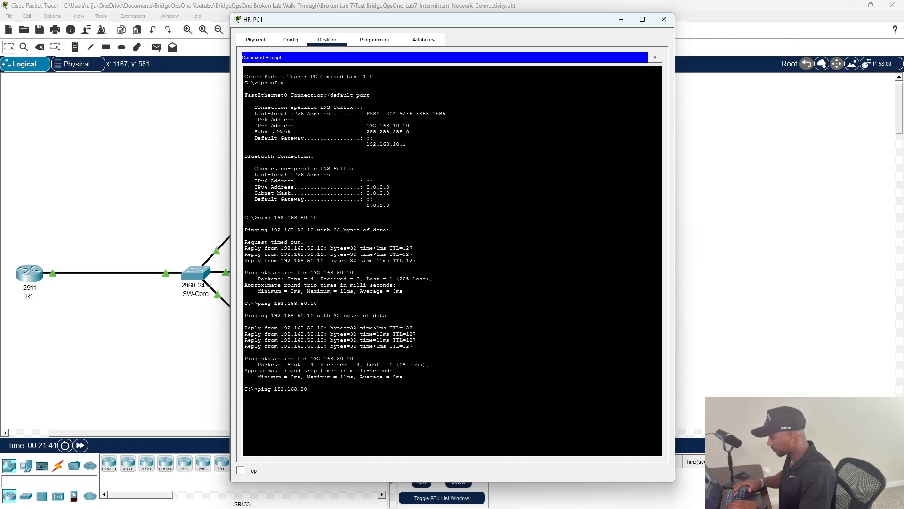
type(".10")
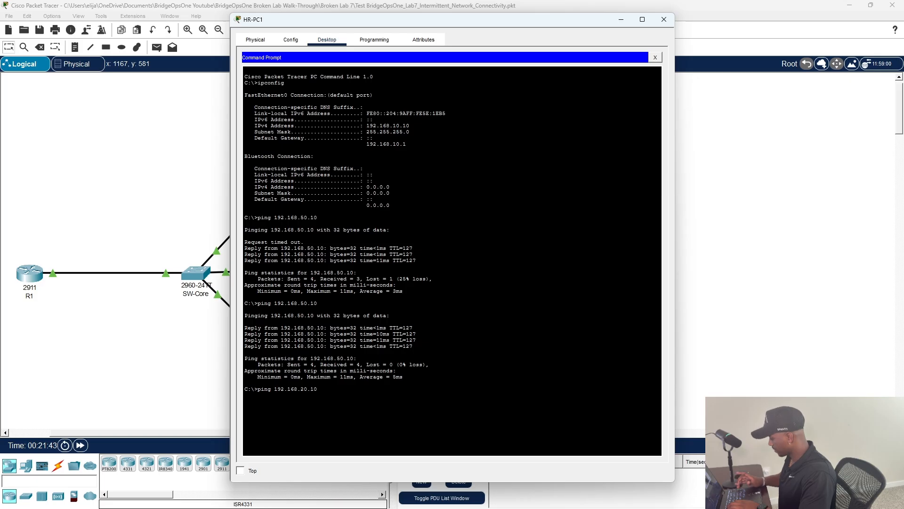
key("Return")
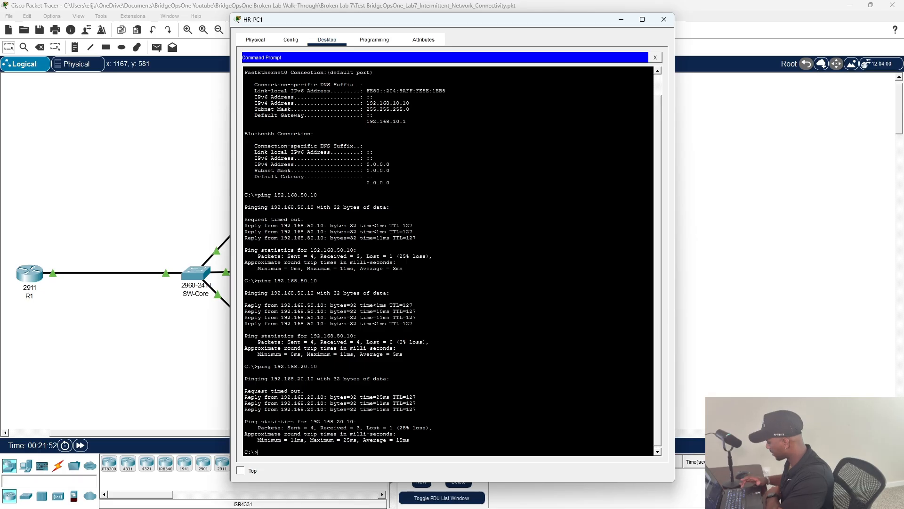
key("Up")
key("Return")
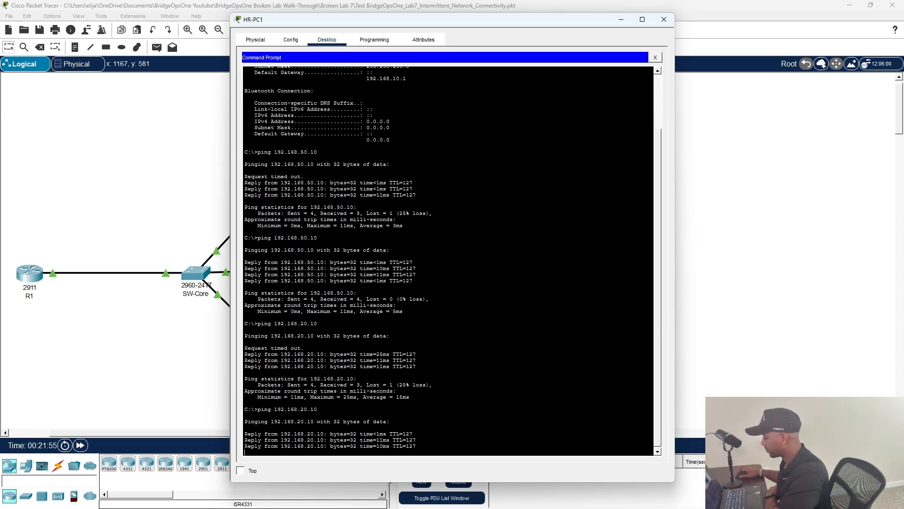
left_click(664, 19)
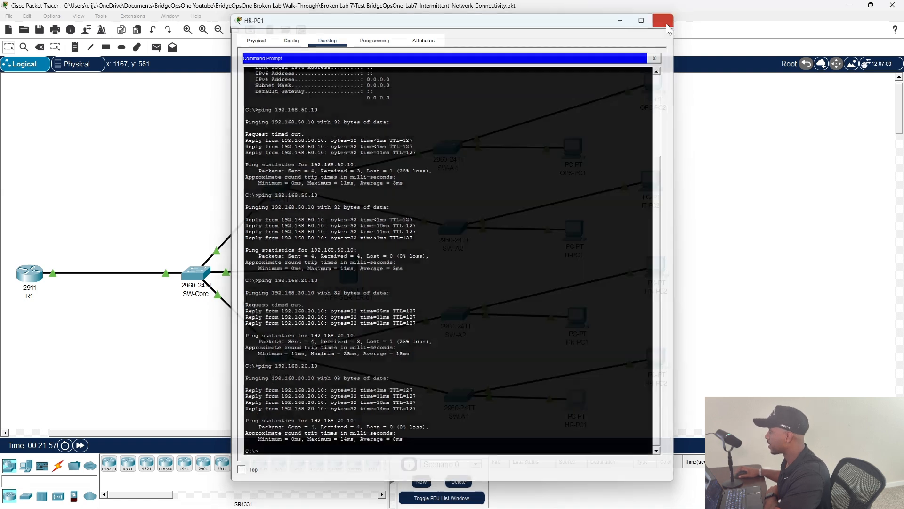
Open the Command Prompt on FIN-PC1 and display its IP settings with "ipconfig".
left_click(577, 318)
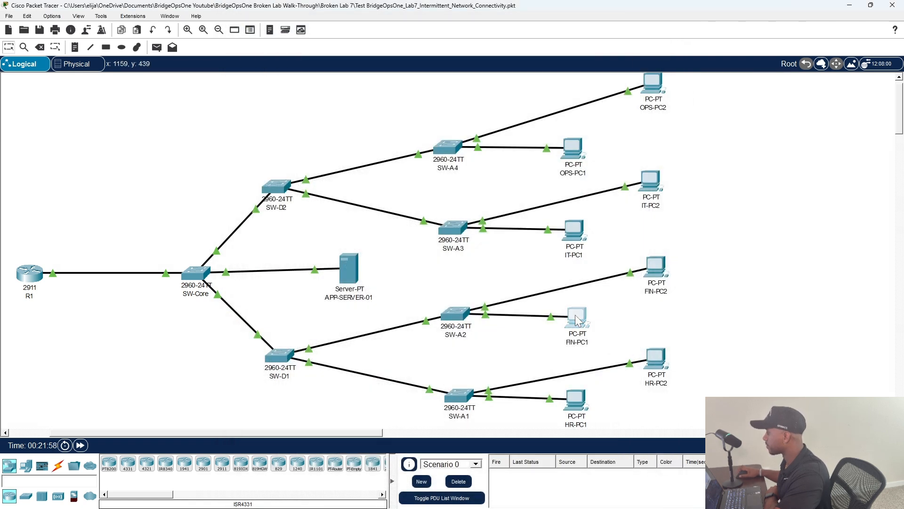
left_click(330, 40)
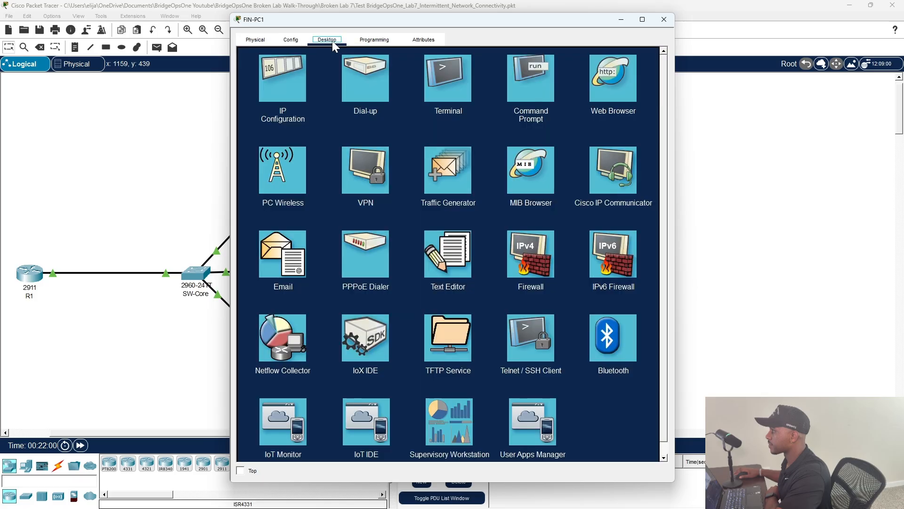
left_click(531, 80)
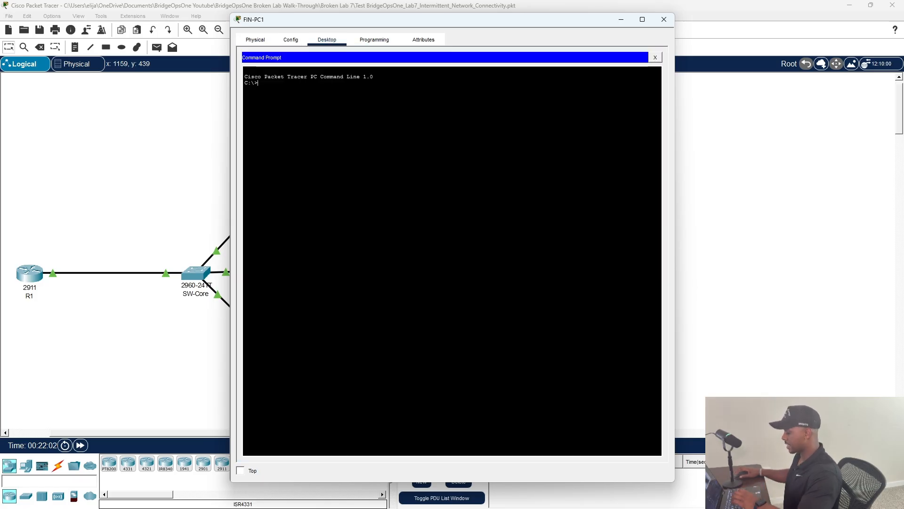
type("ip")
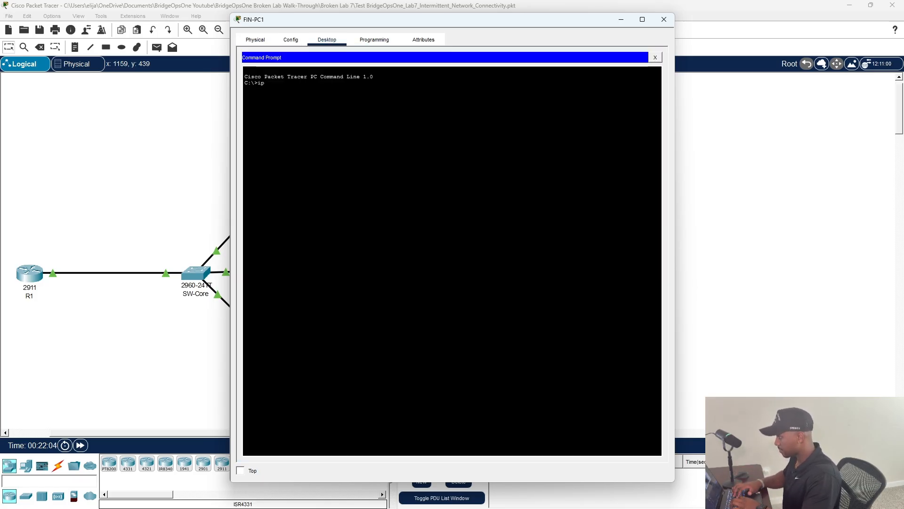
type("config")
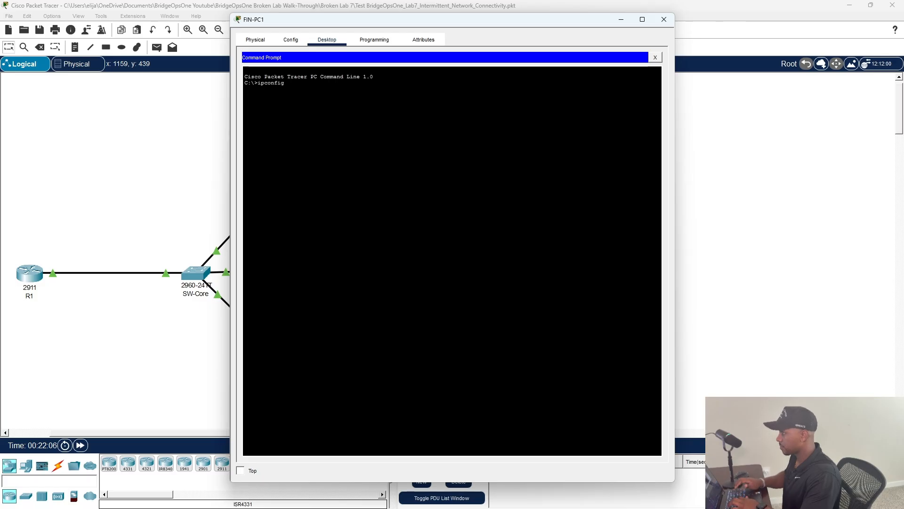
key("Return")
type("1")
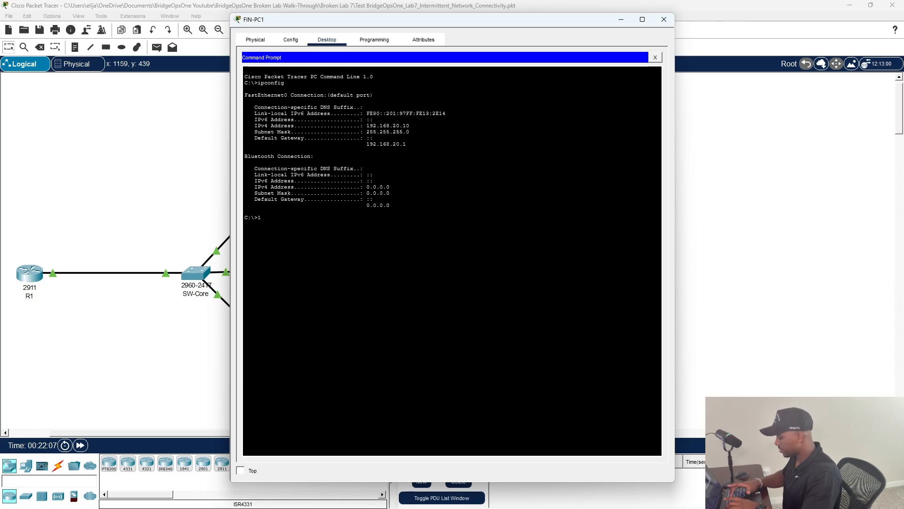
type("92.168.")
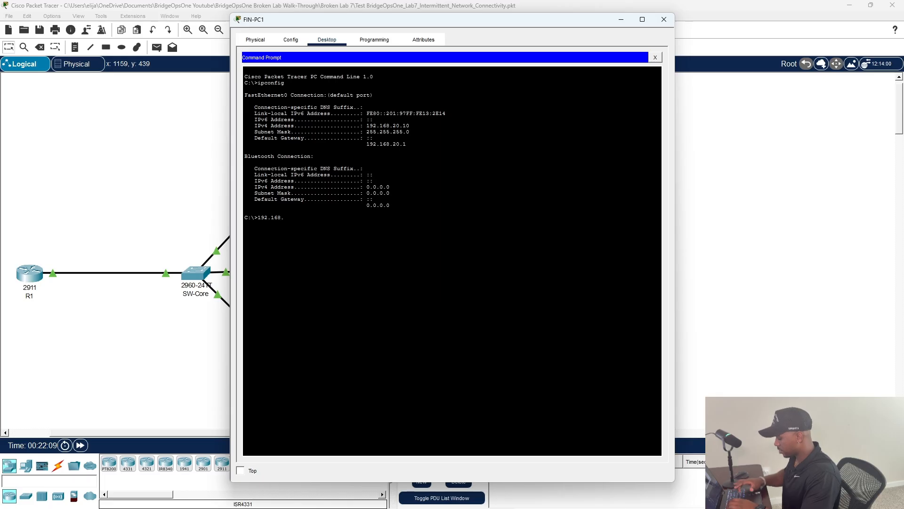
type("50.10")
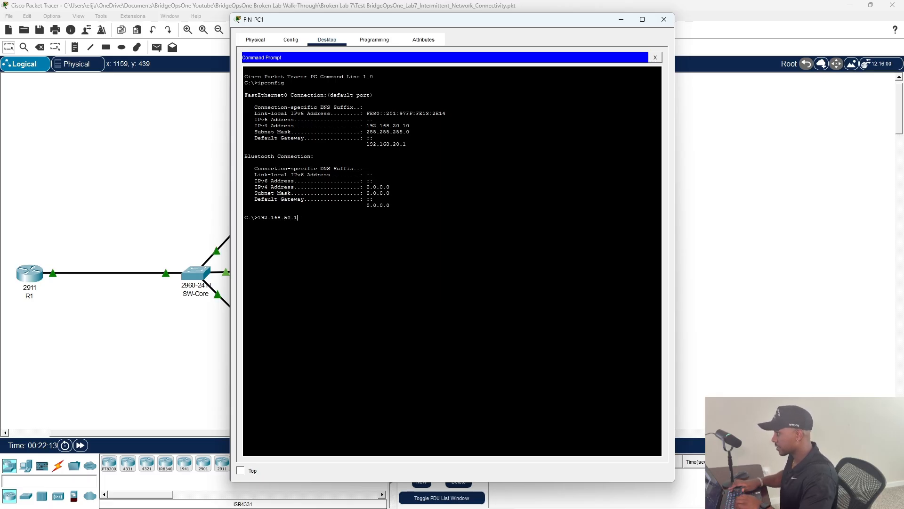
key("BackSpace")
key("BackSpace")
key("BackSpace")
key("BackSpace")
key("BackSpace")
key("BackSpace")
key("BackSpace")
key("BackSpace")
key("BackSpace")
key("BackSpace")
key("BackSpace")
key("BackSpace")
key("BackSpace")
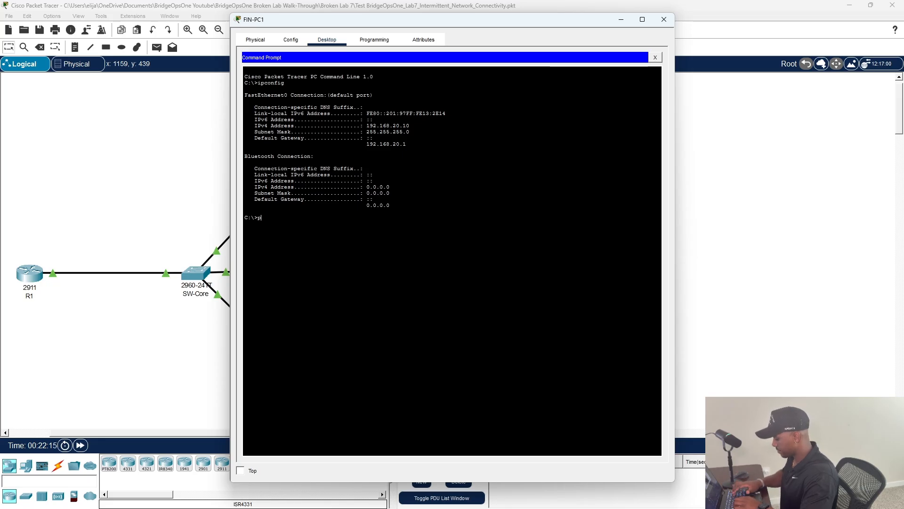
Ping 192.168.50.10 from FIN-PC1 to test connectivity to the application server.
type("ping 192.16")
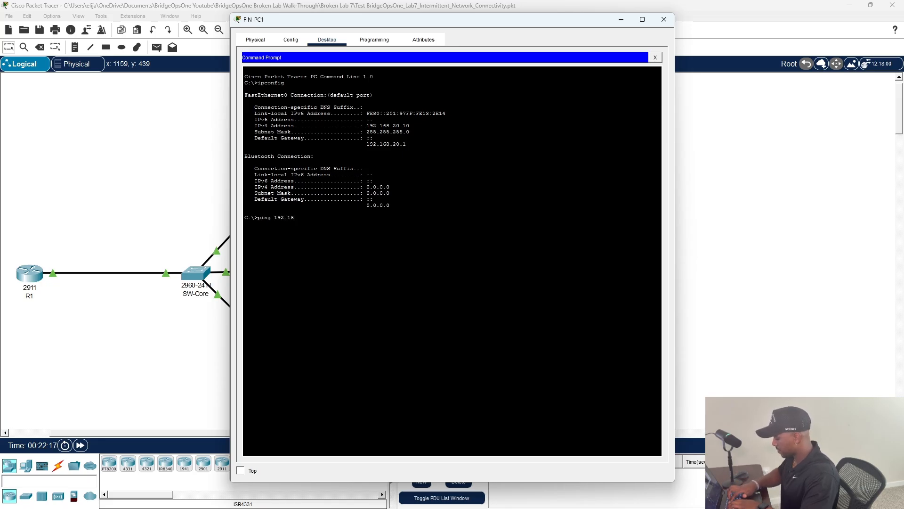
type("8.50.10")
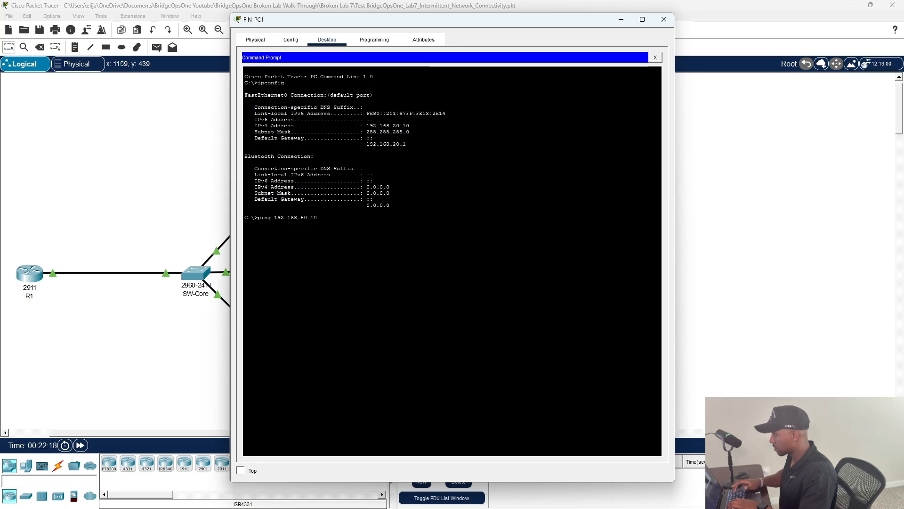
key("Return")
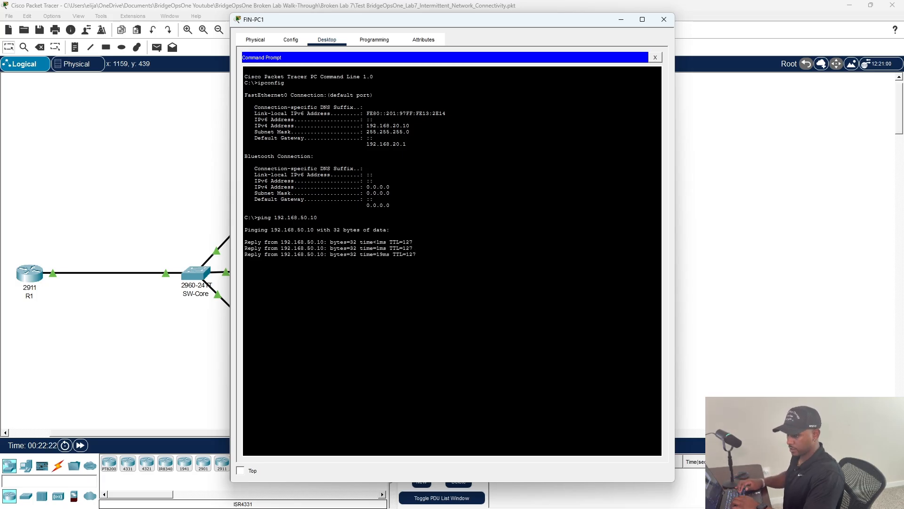
Ping 192.168.30.10 twice from FIN-PC1 to test connectivity to the 192.168.30 subnet.
type("pin")
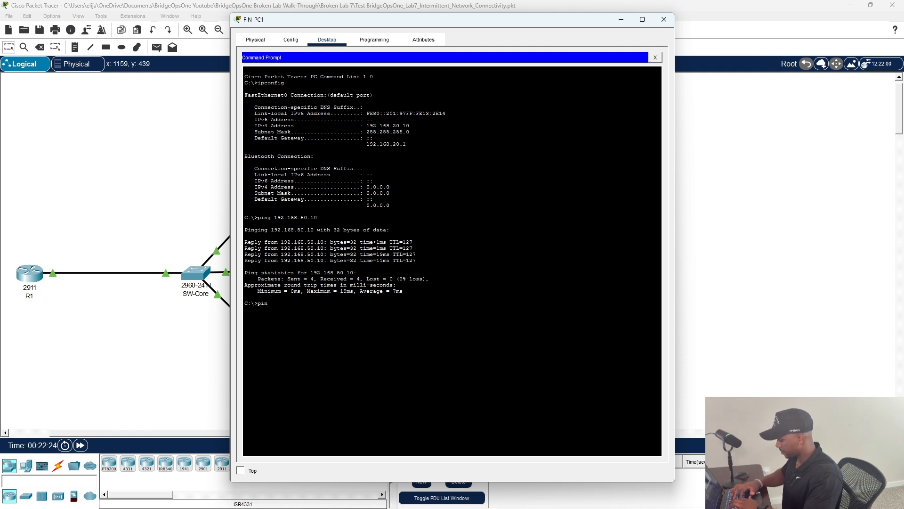
type("g 192.168")
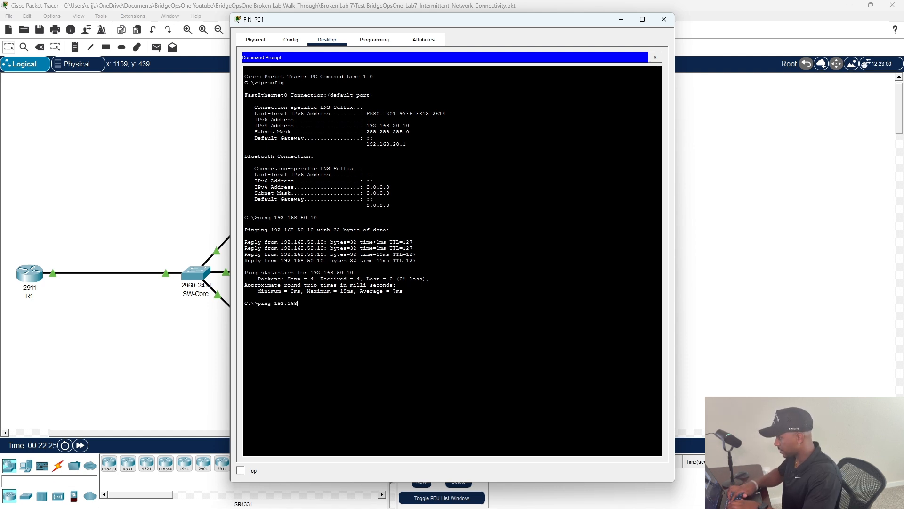
type(".30.10")
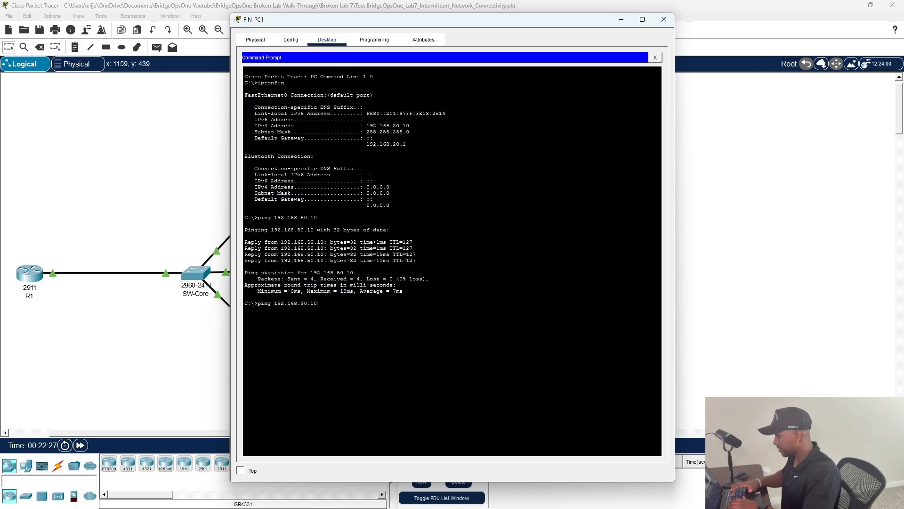
key("Return")
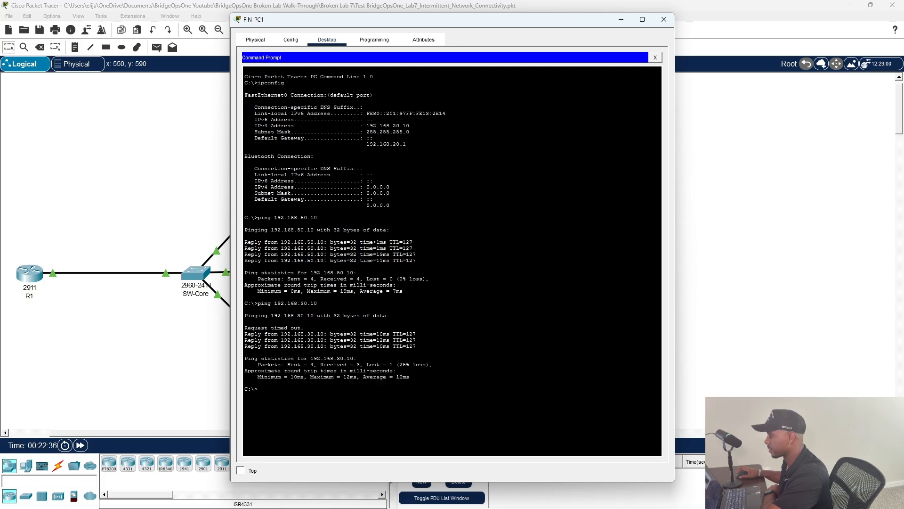
key("Up")
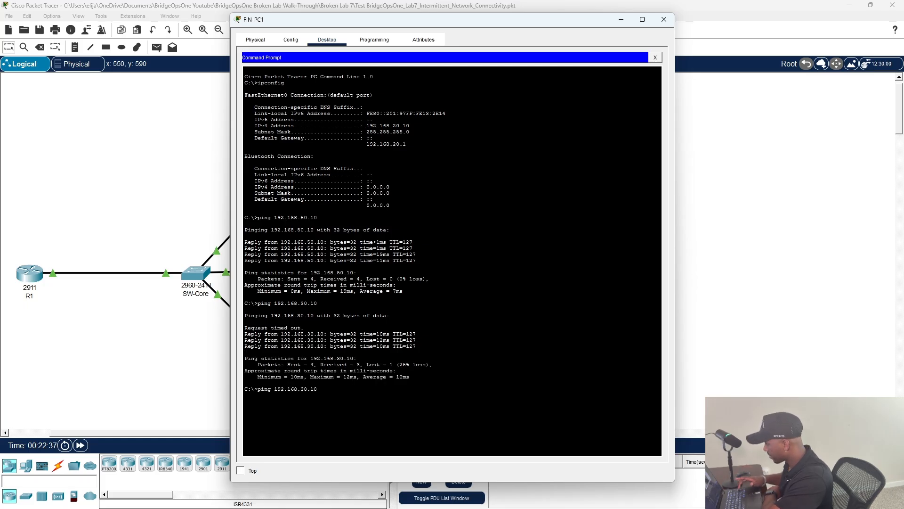
key("Return")
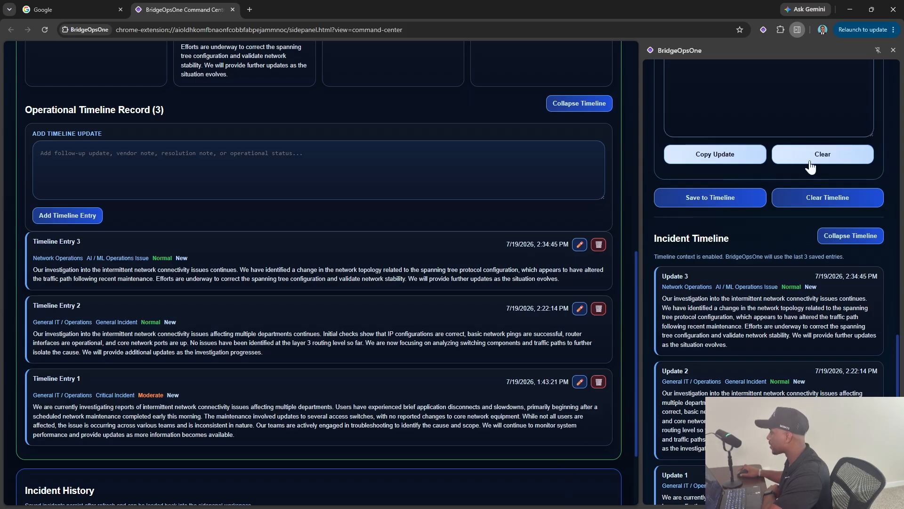
In BridgeOpsOne, clear the previously generated spanning-tree update from the side panel's output.
scroll(829, 282, "up", 4)
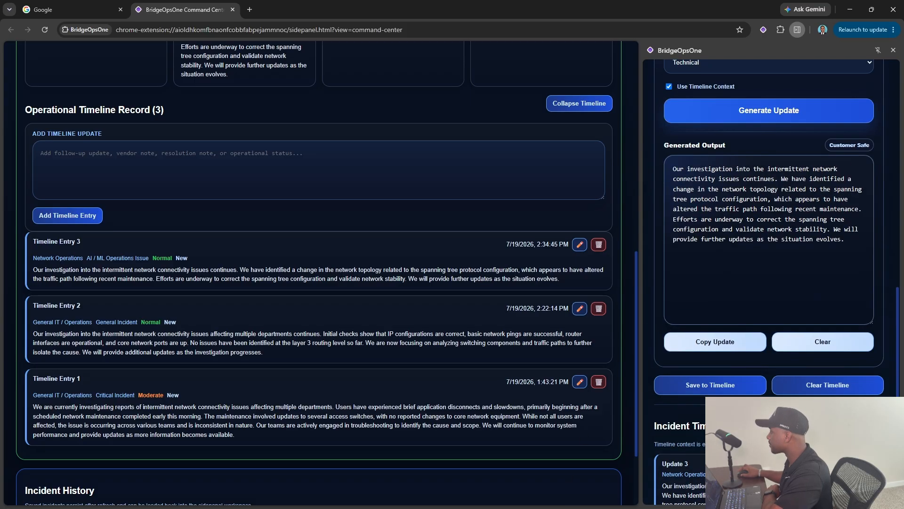
left_click(842, 342)
scroll(772, 299, "up", 10)
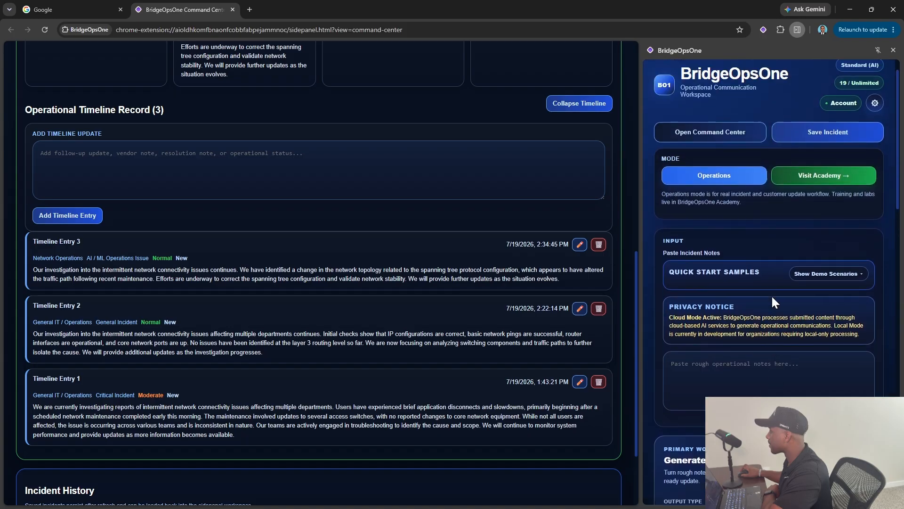
Begin new rough incident notes in the BridgeOpsOne side panel with the line "root cause confirmed".
scroll(771, 295, "down", 3)
left_click(763, 255)
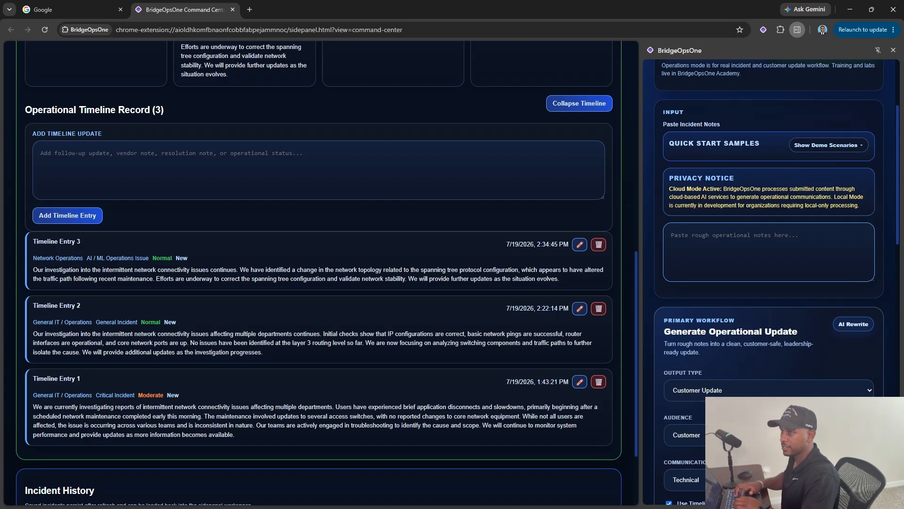
type("roo")
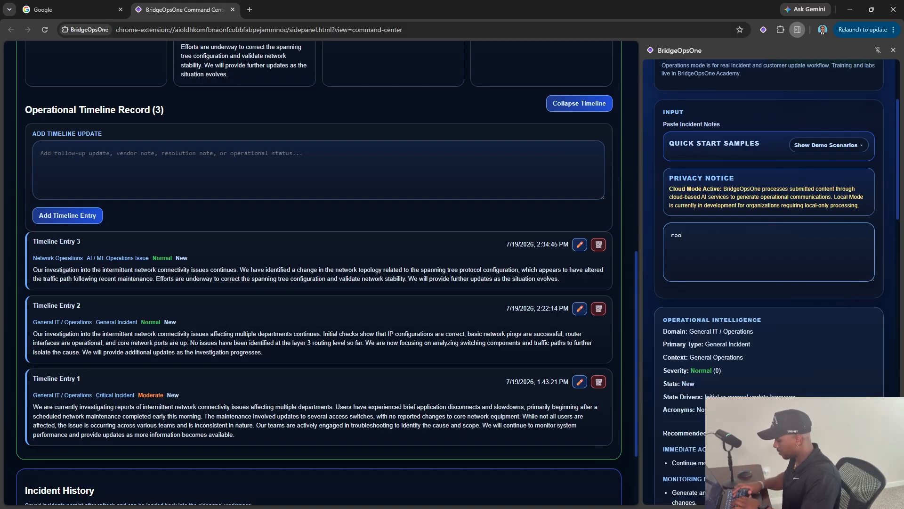
type("t cause ")
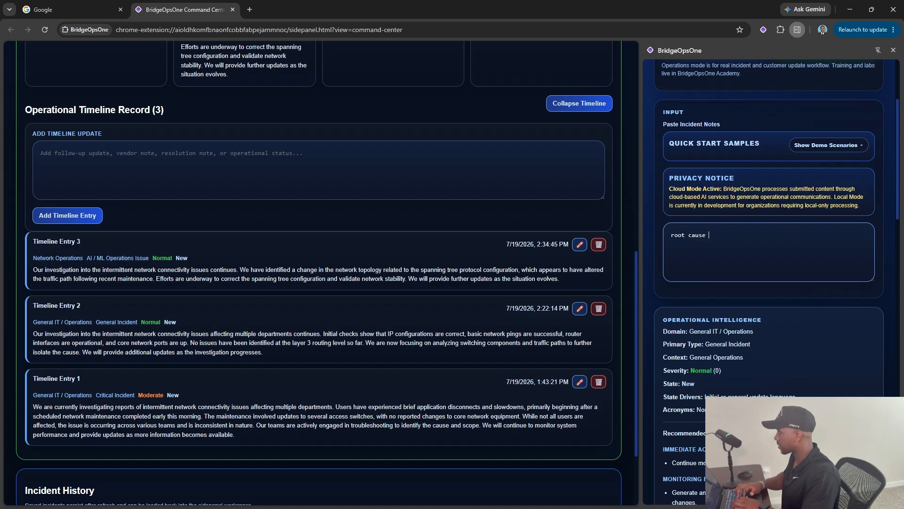
type("confir")
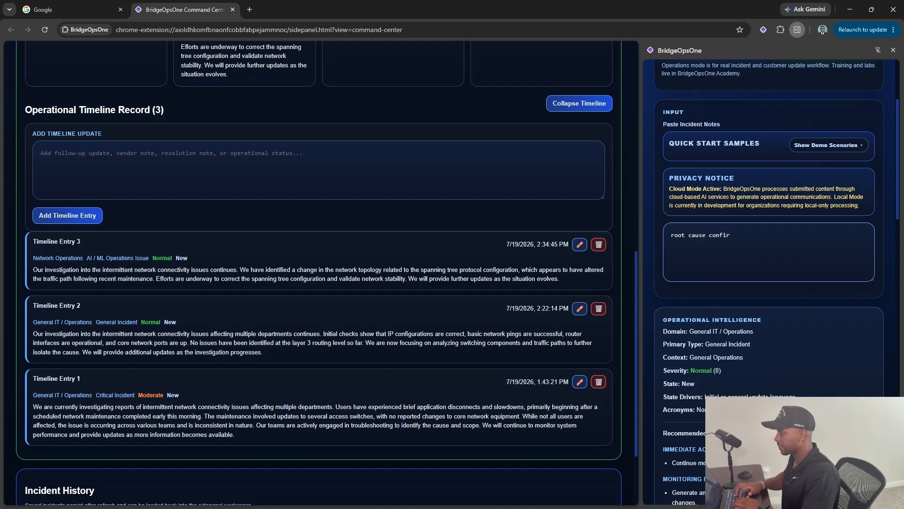
type("med")
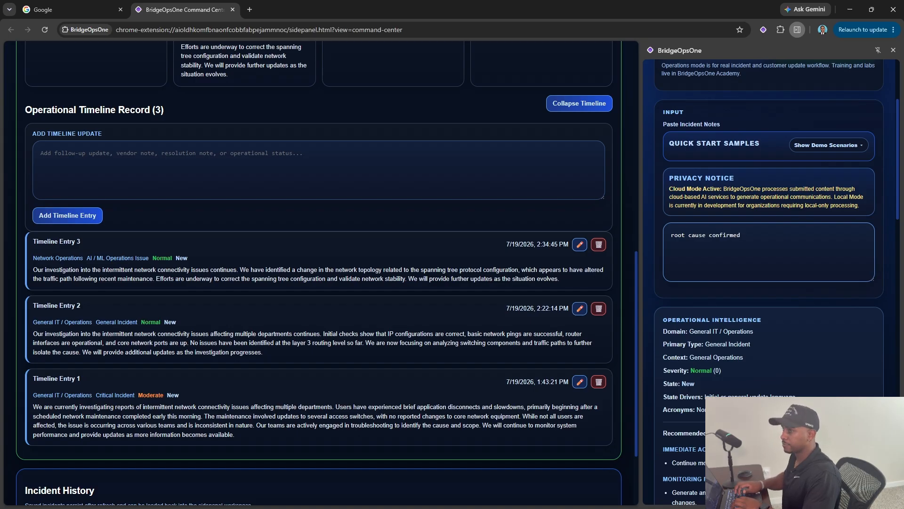
Add the line "removed stp priority from sw-a2" to the incident notes.
key("Return")
type("removed stp")
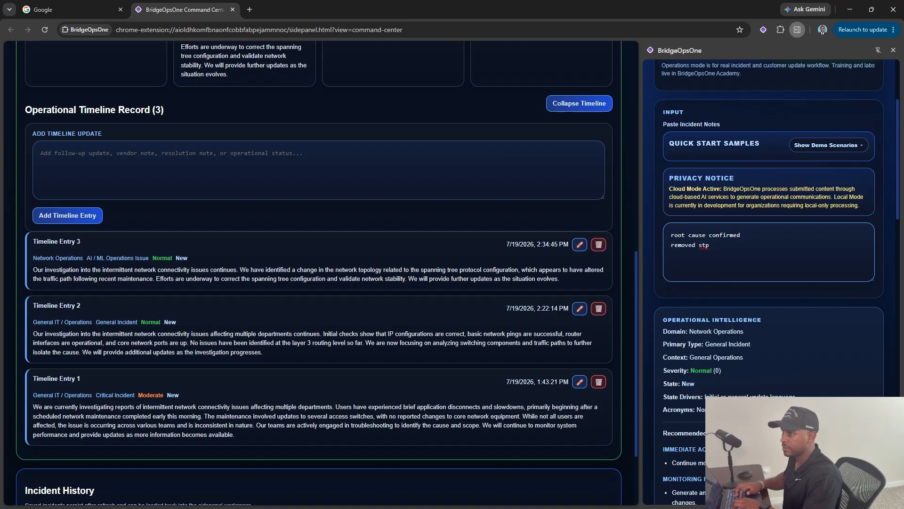
type(" prio")
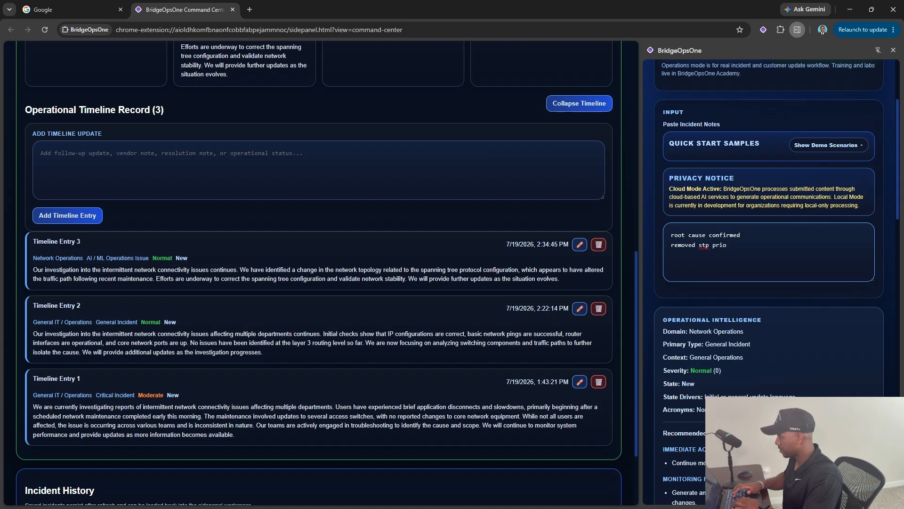
type("rity ")
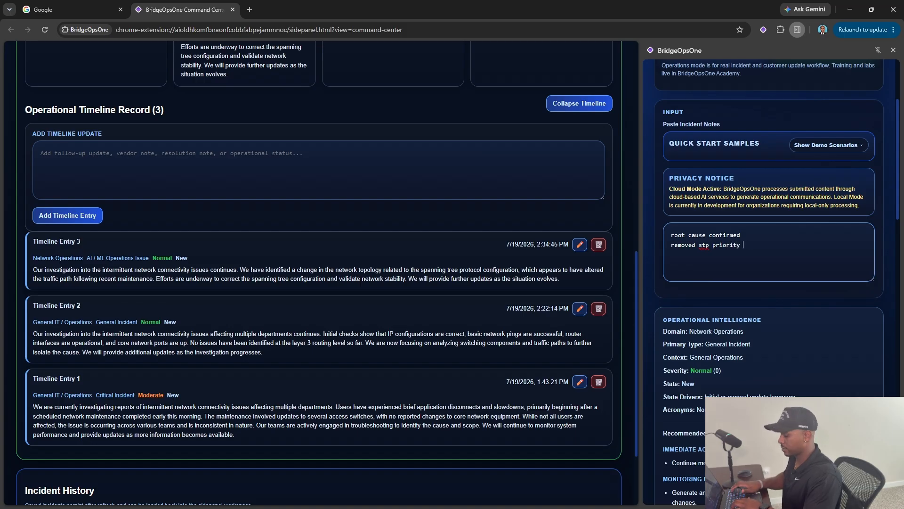
type("from sw-")
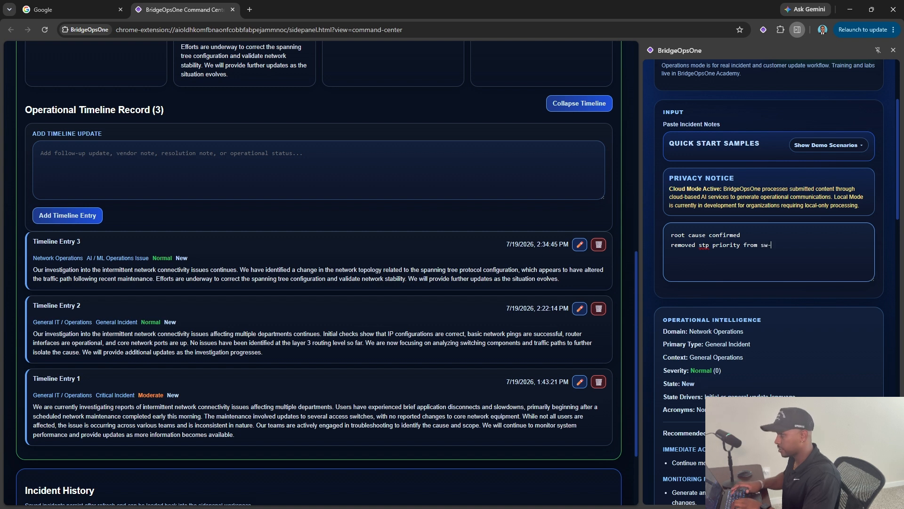
type("a1")
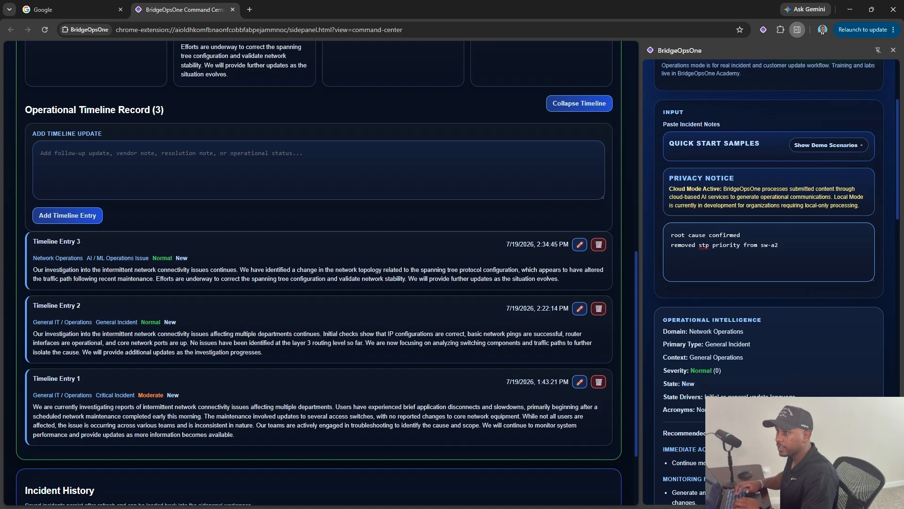
Add the lines "set core priority 4096" and "core back as root bridge" to the incident notes.
type("set core ")
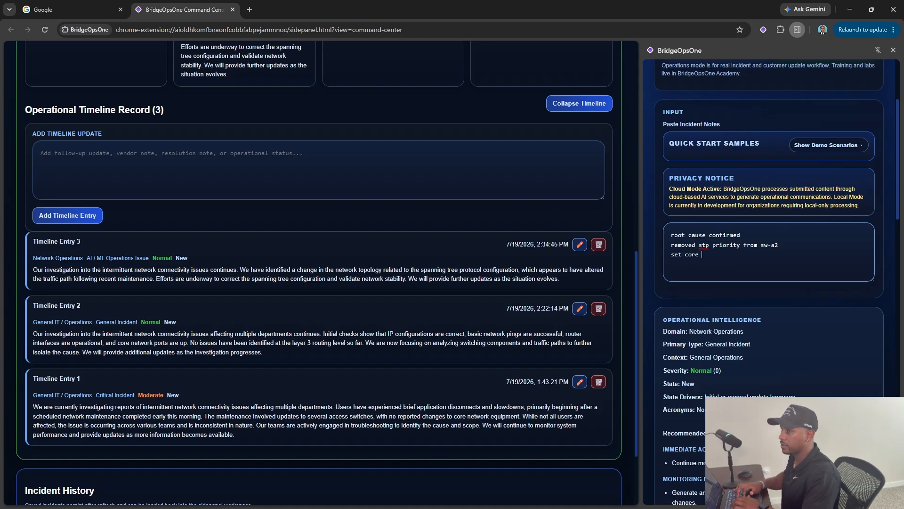
type("pri")
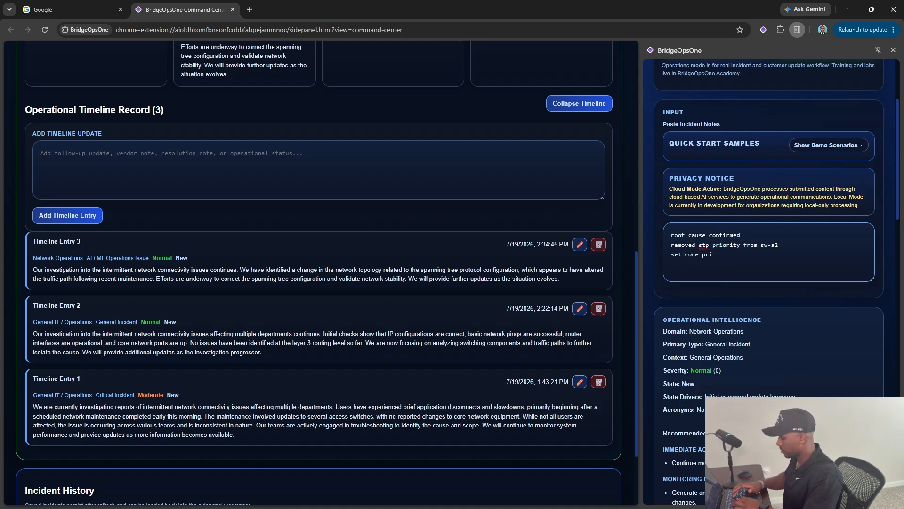
type("ority")
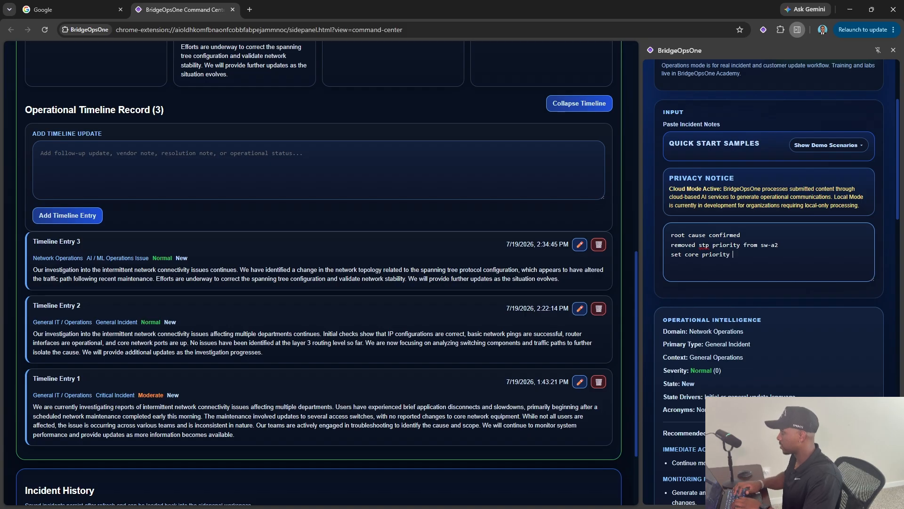
type(" 4096")
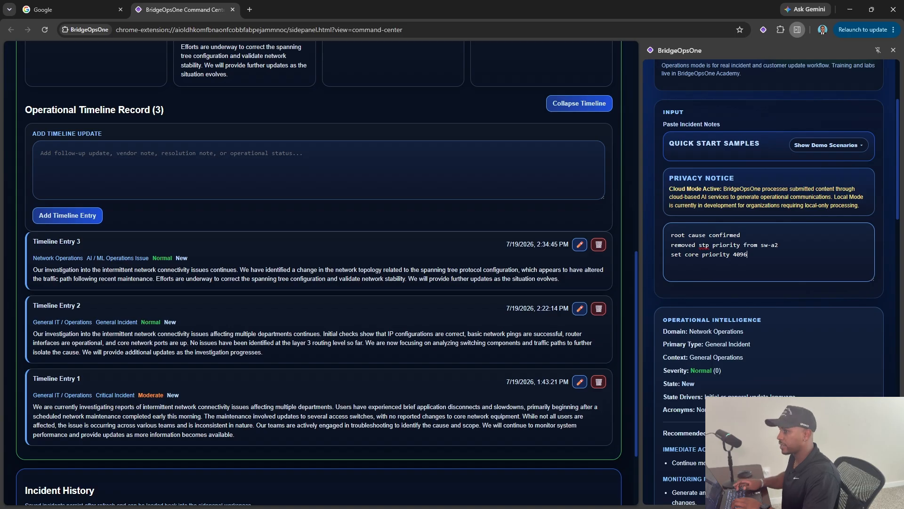
type("core ")
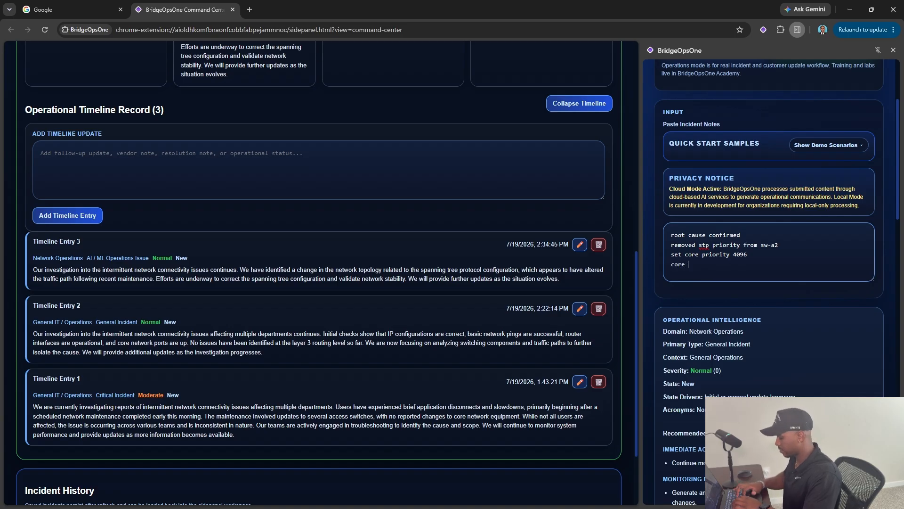
type("back as r")
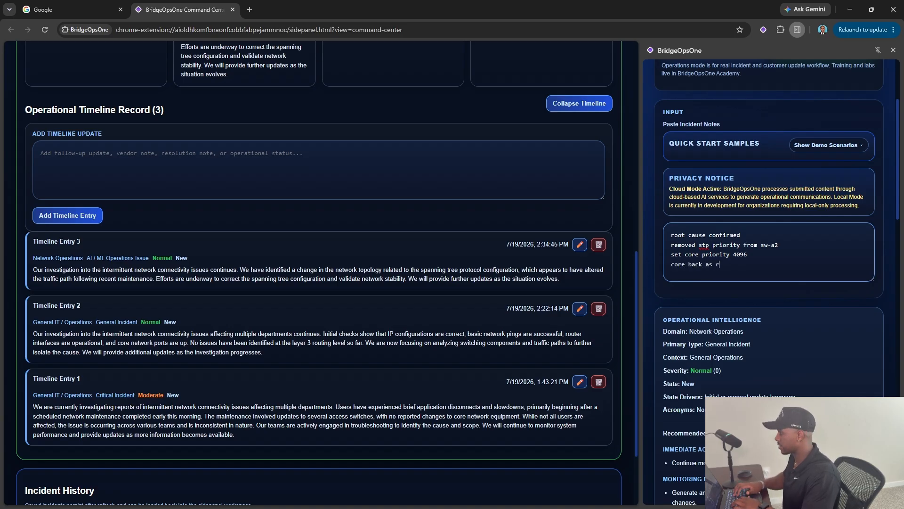
type("oot bridge")
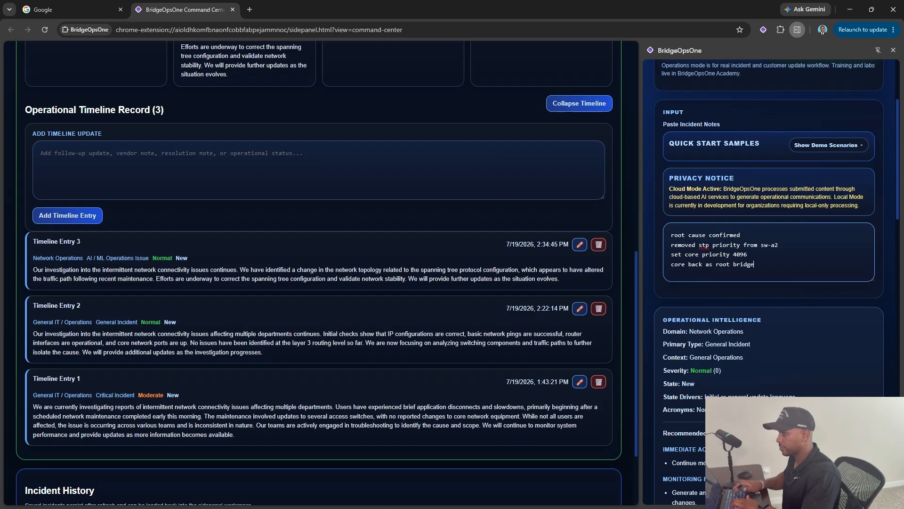
Add the lines "validated stp topology" and "tested HR and Finance" to the incident notes.
key("Return")
type("valid")
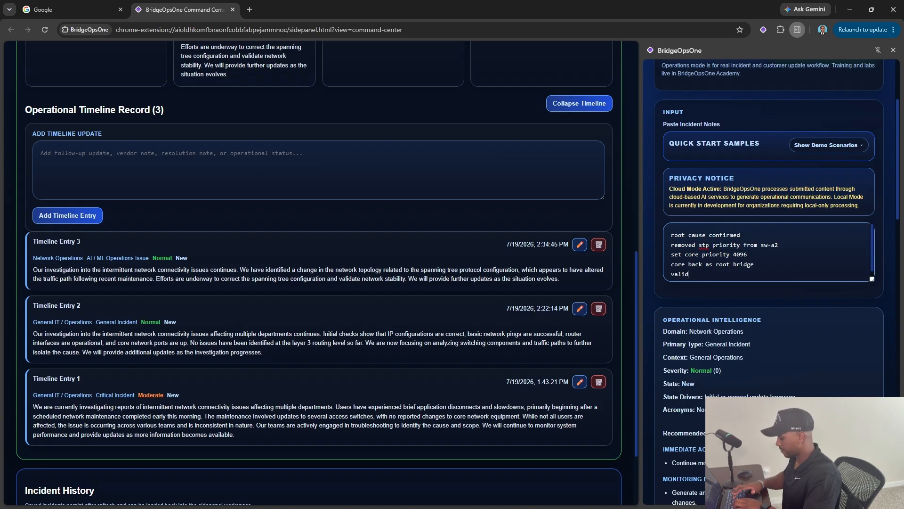
type("ated stp")
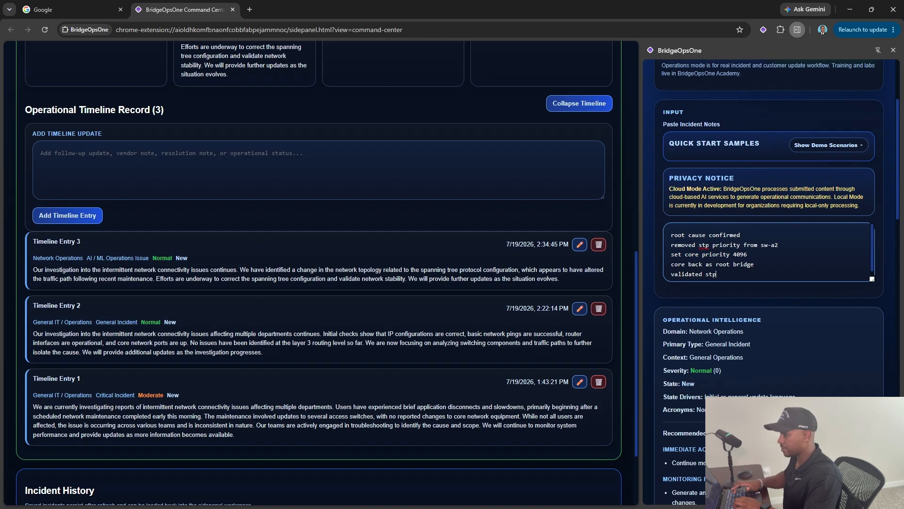
type(" a")
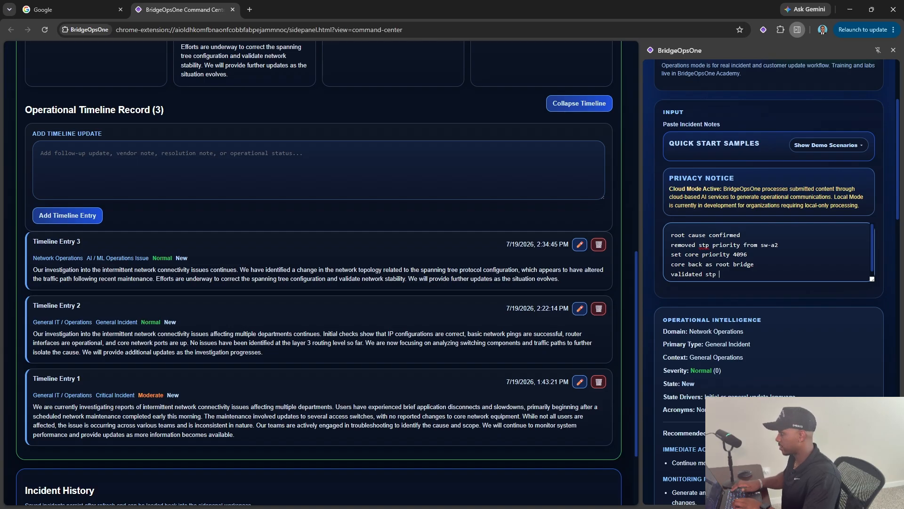
type(" top")
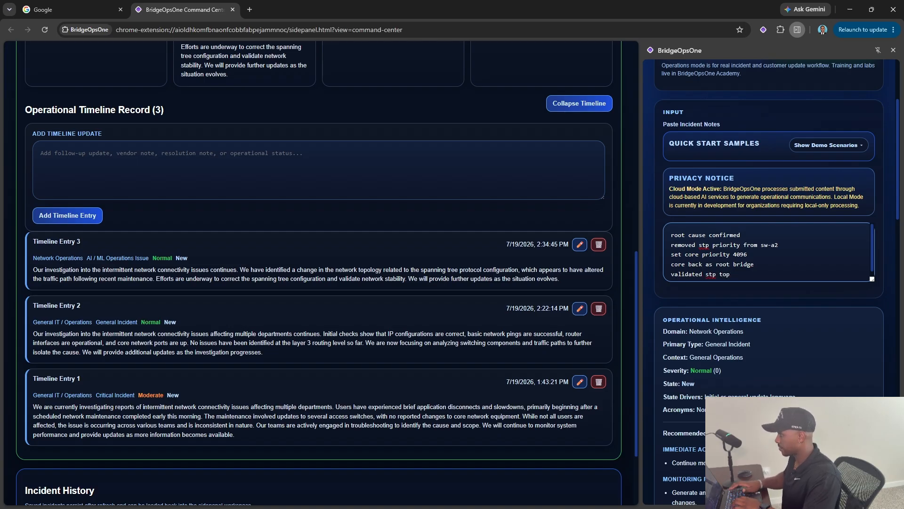
type("lology")
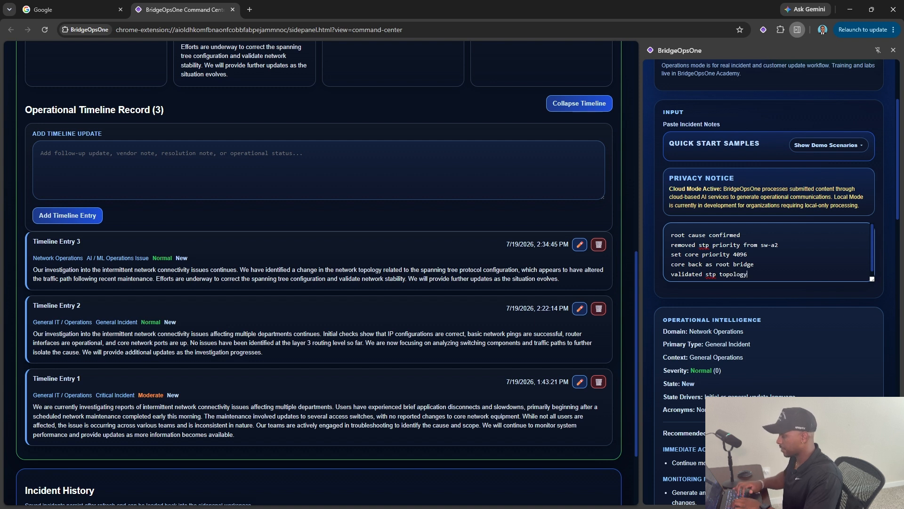
key("Return")
type("te")
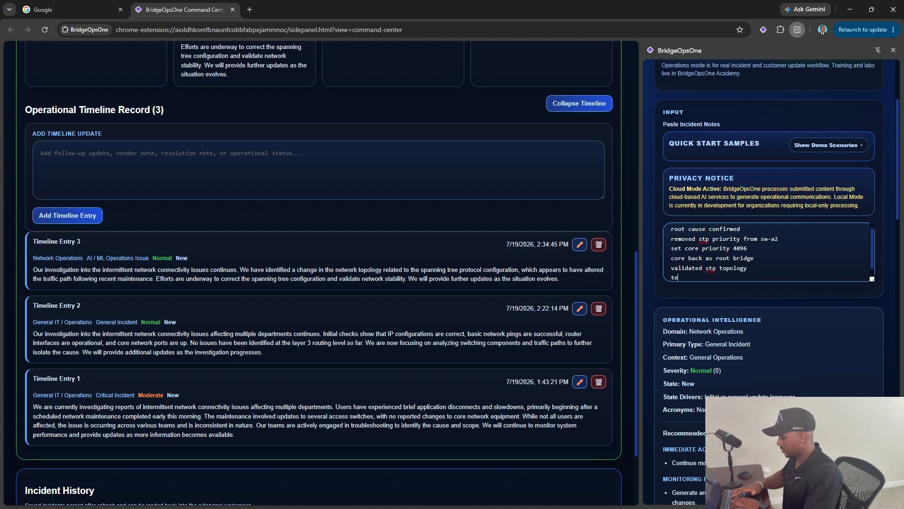
type("sted HR a")
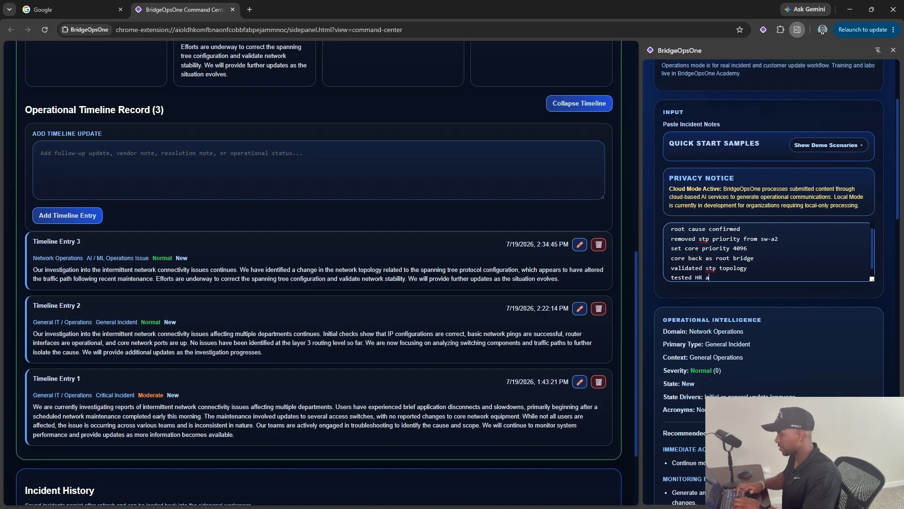
type("nd Finance")
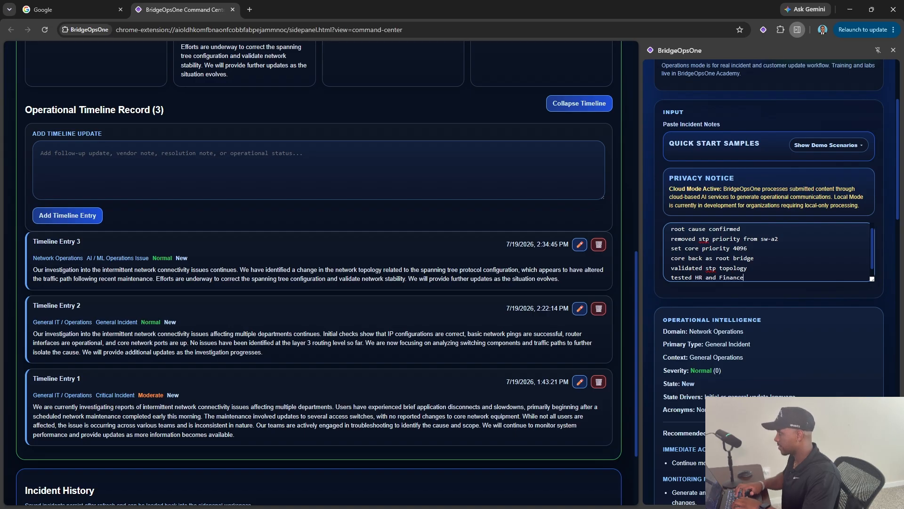
Add the line "traffic is normal" to the incident notes.
key("Return")
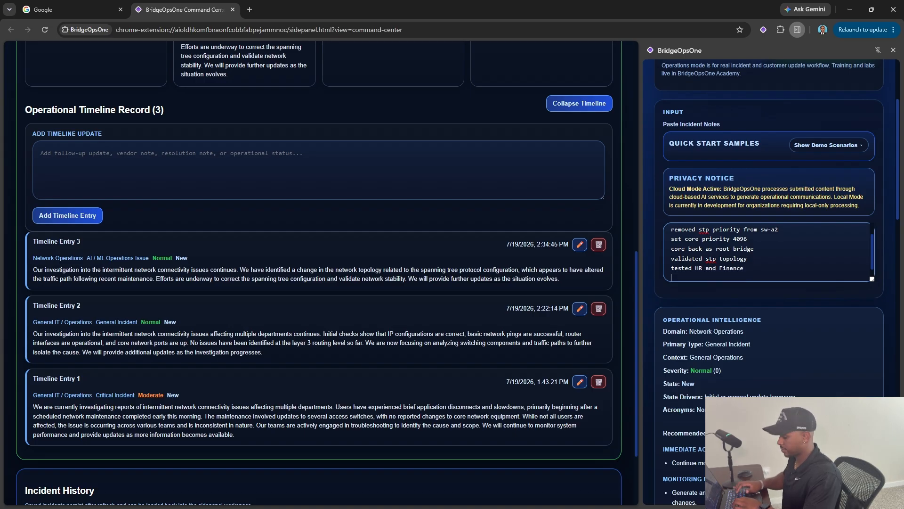
type("traff")
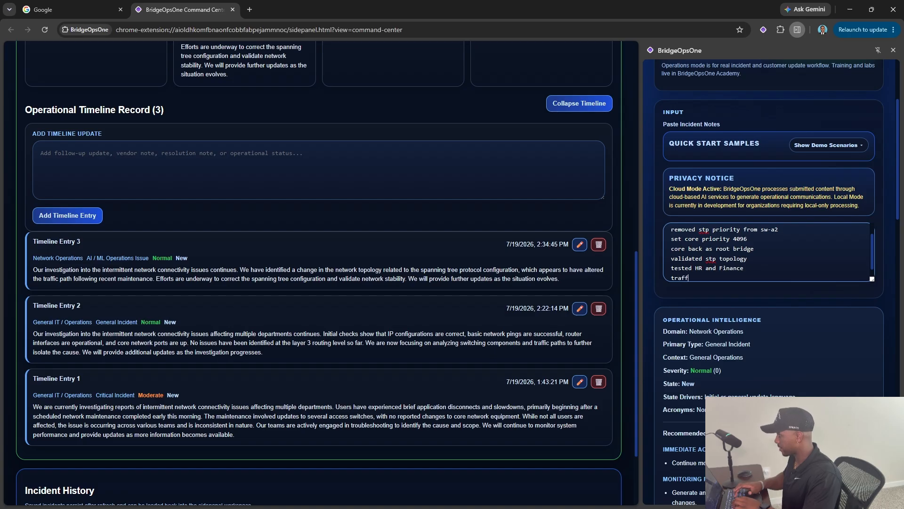
type("ic is notma")
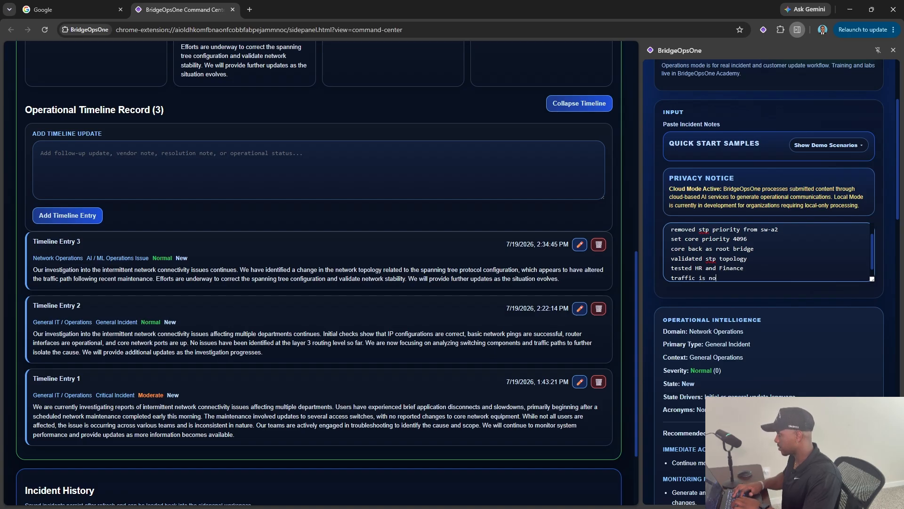
key("BackSpace")
key("BackSpace")
key("BackSpace")
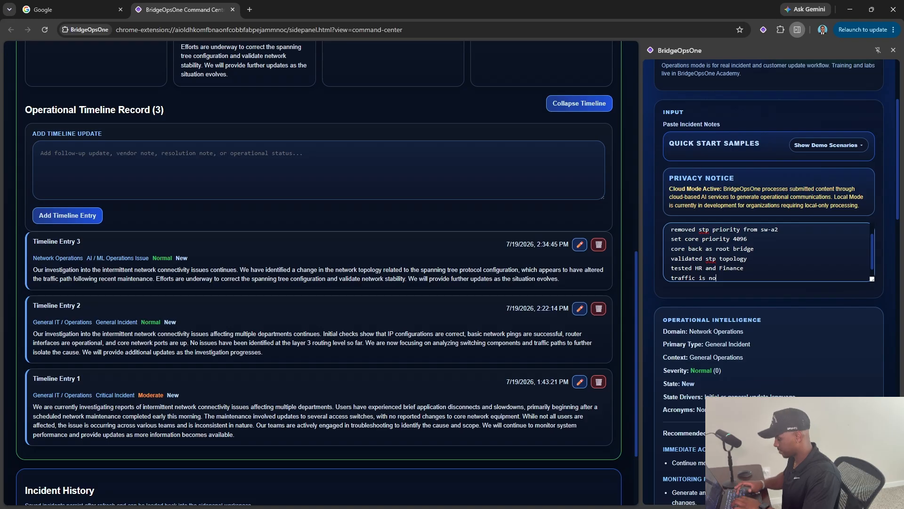
type("rmal")
key("Return")
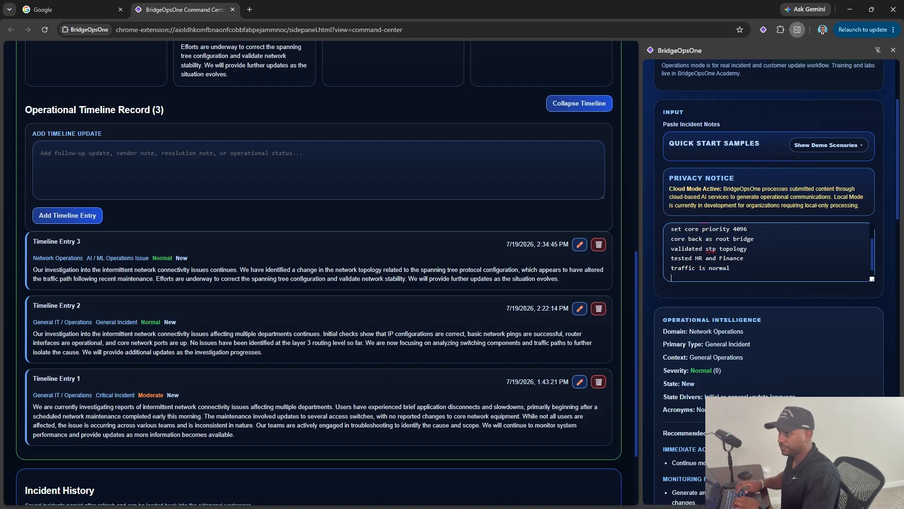
Finish the incident notes with the lines "continuing monitor" and "resolved".
type("conti")
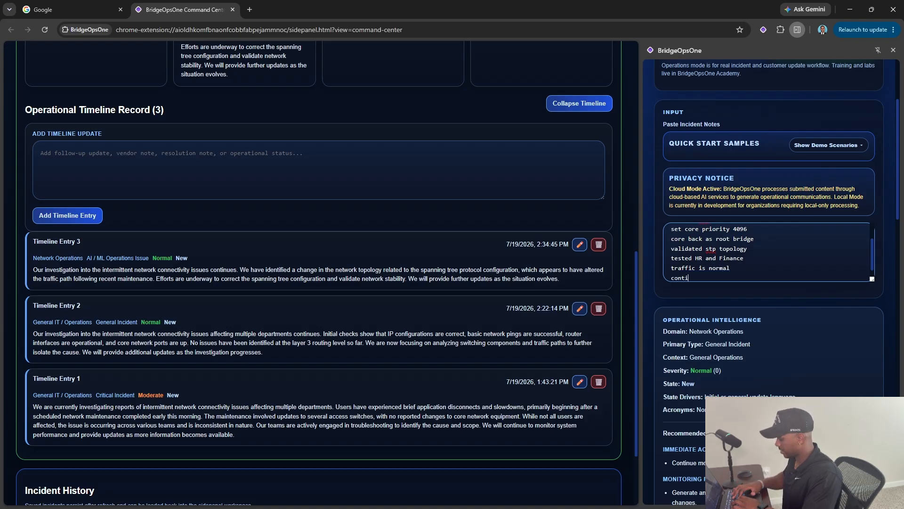
type("nuing")
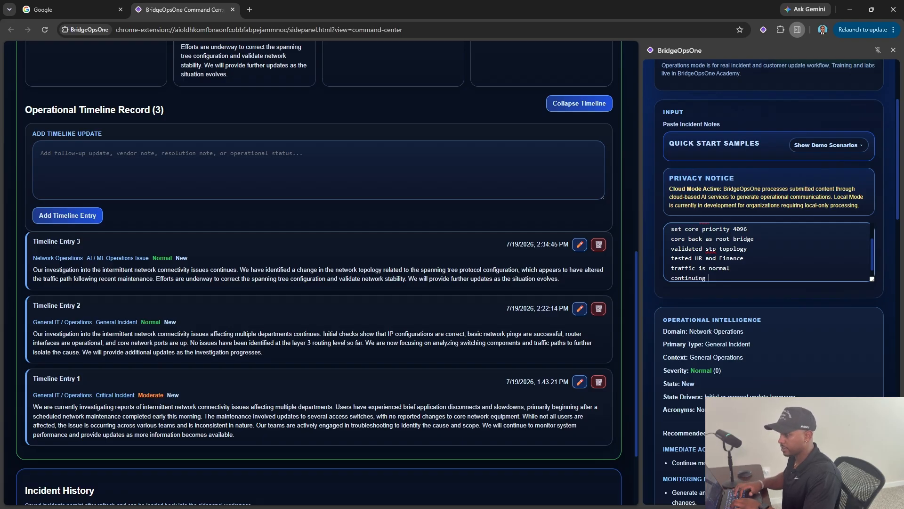
type(" moni")
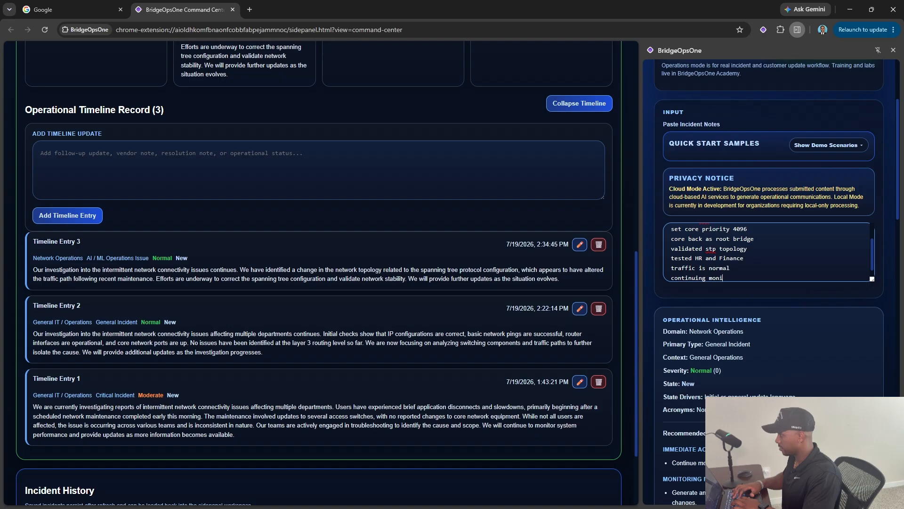
type("tor")
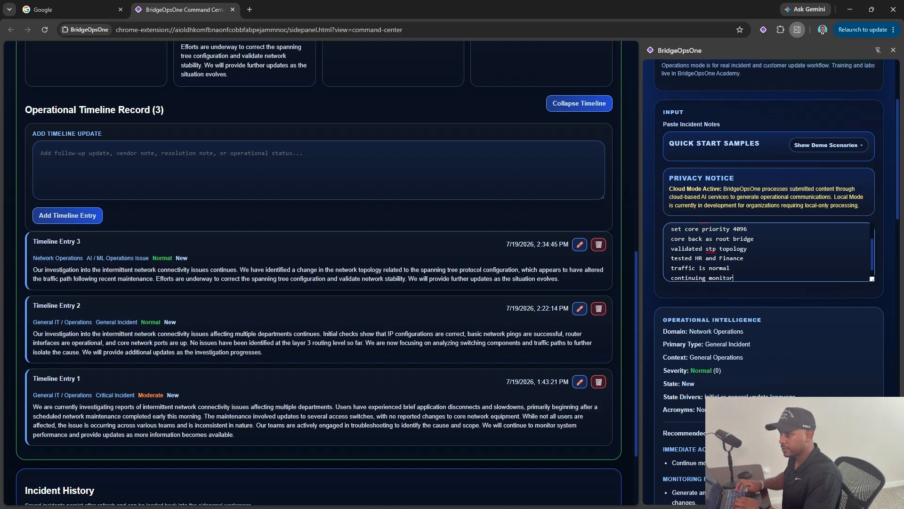
key("Return")
type("resolved")
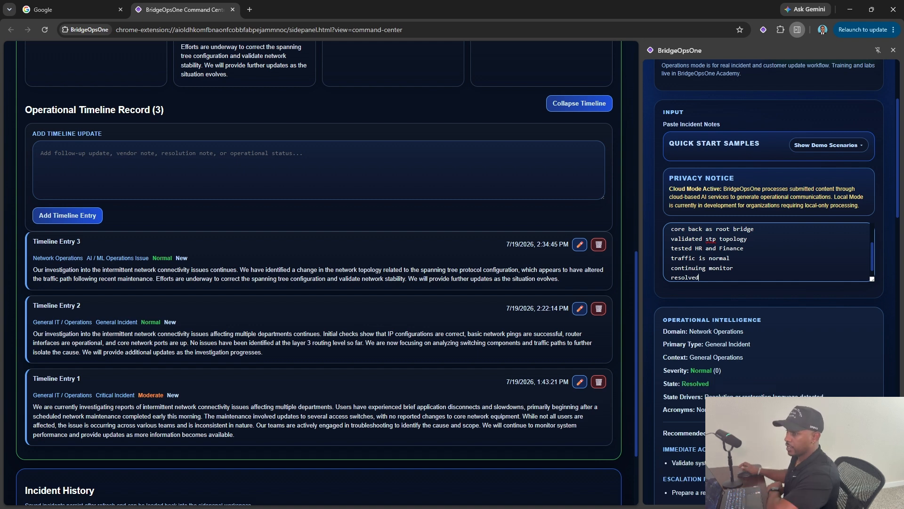
Generate a Resolution Summary update from the incident notes for the Customer audience in Technical style, using timeline context.
scroll(784, 337, "down", 7)
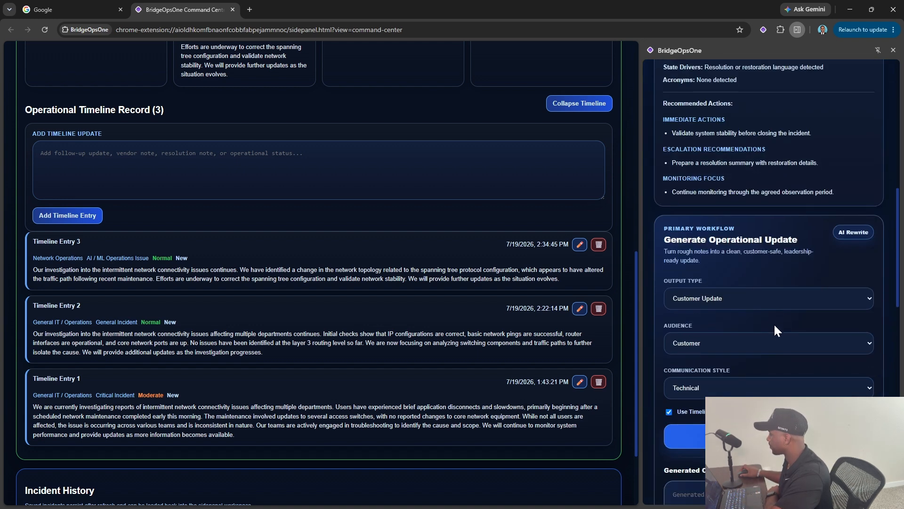
left_click(757, 302)
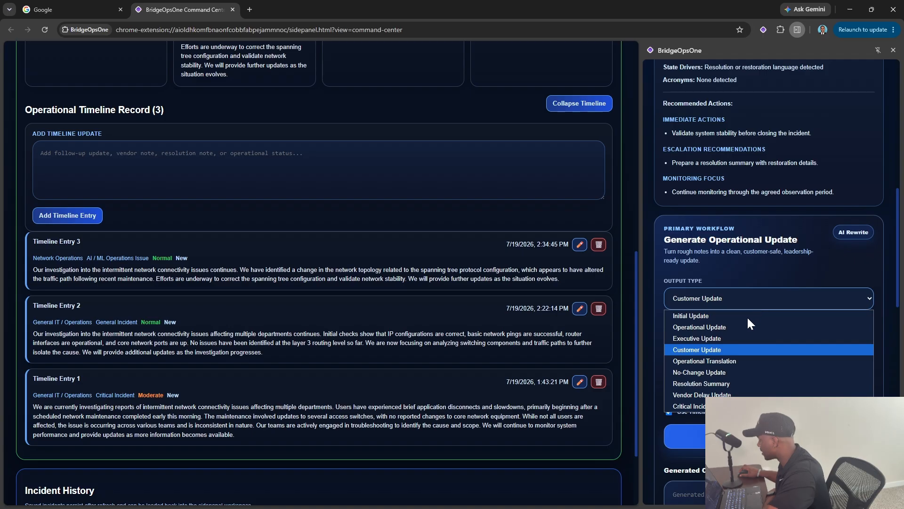
left_click(729, 383)
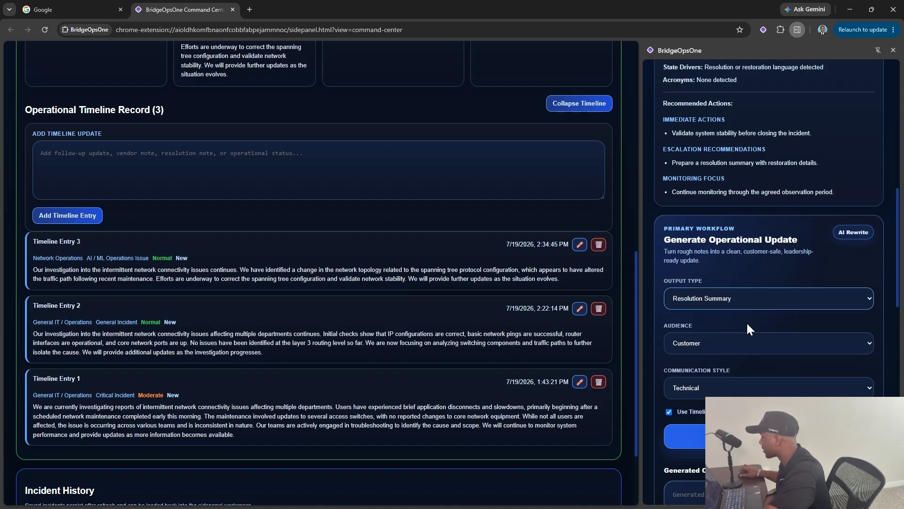
scroll(747, 321, "down", 3)
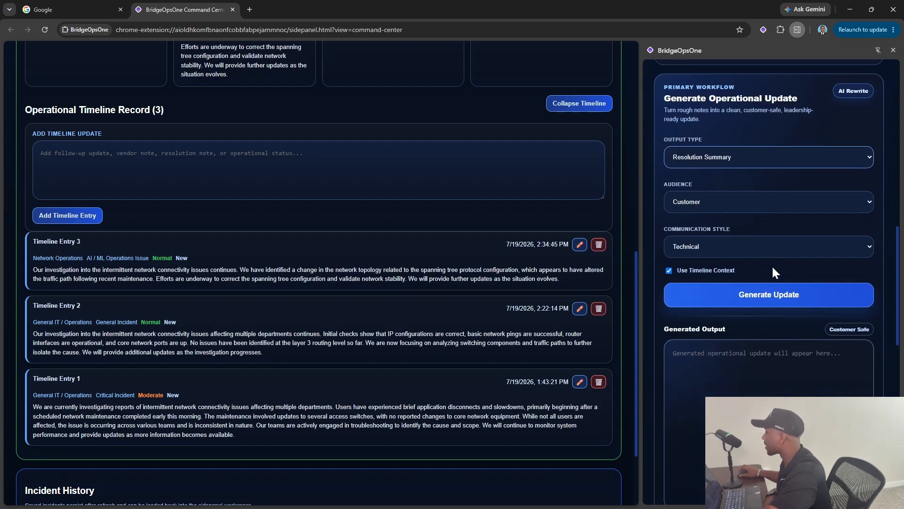
left_click(805, 302)
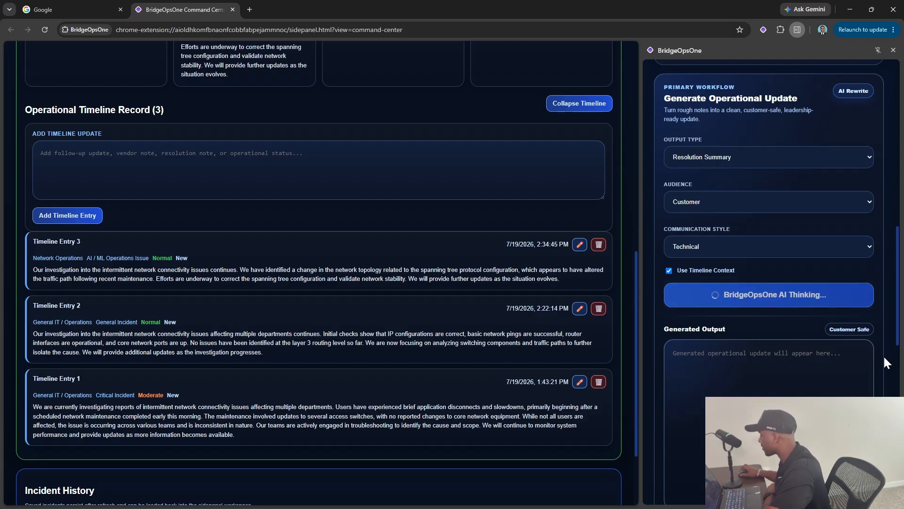
Review the generated resolution summary and save it to the incident timeline.
scroll(883, 358, "down", 2)
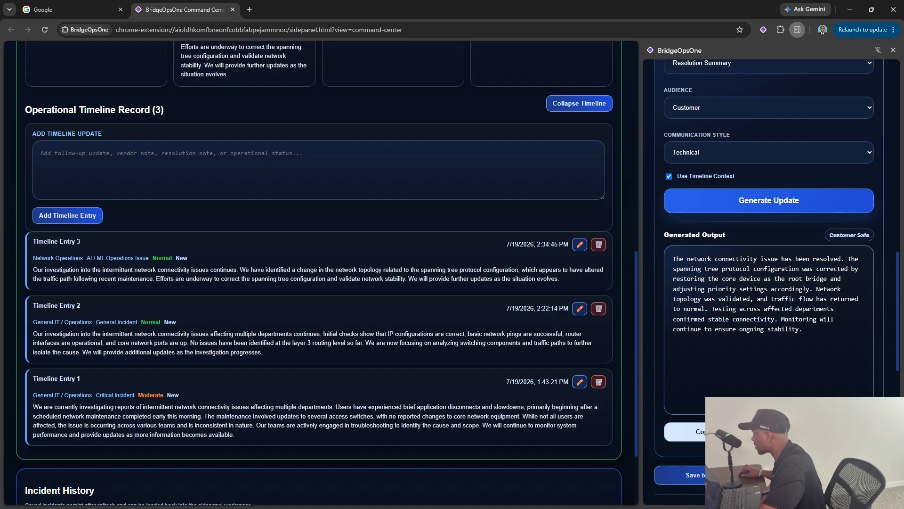
scroll(711, 283, "down", 5)
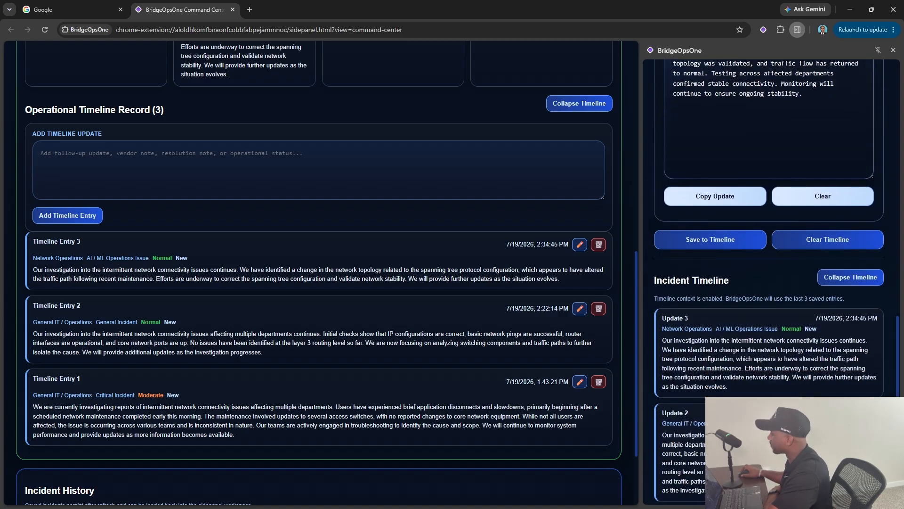
left_click(710, 239)
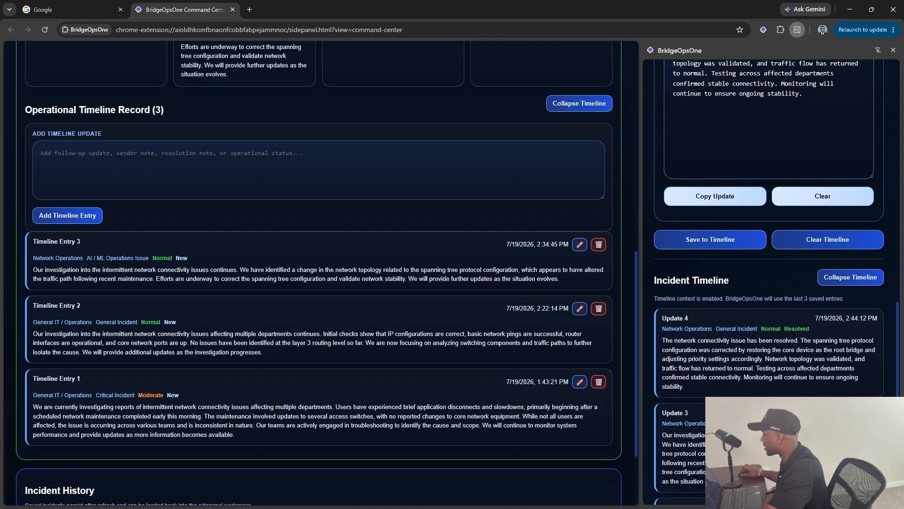
Refresh the incident detail in the Command Center and highlight the text of the newest timeline entry.
scroll(528, 277, "up", 10)
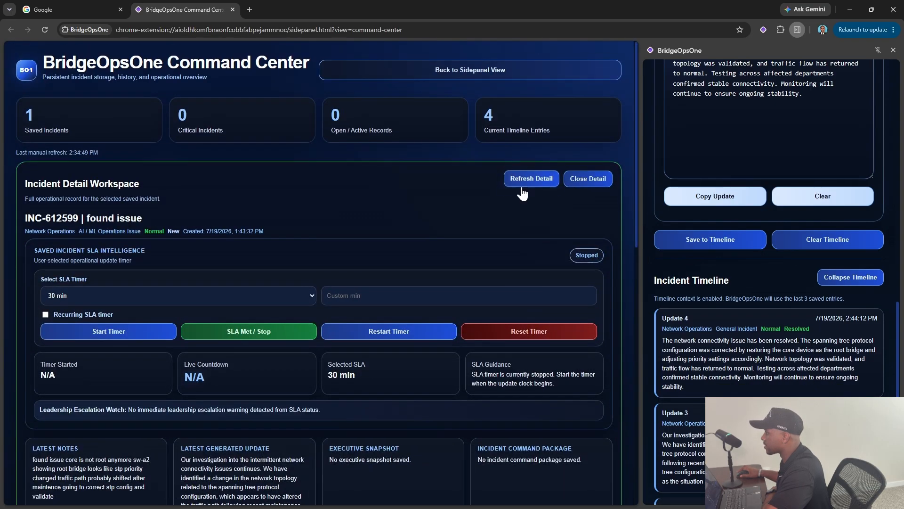
left_click(522, 181)
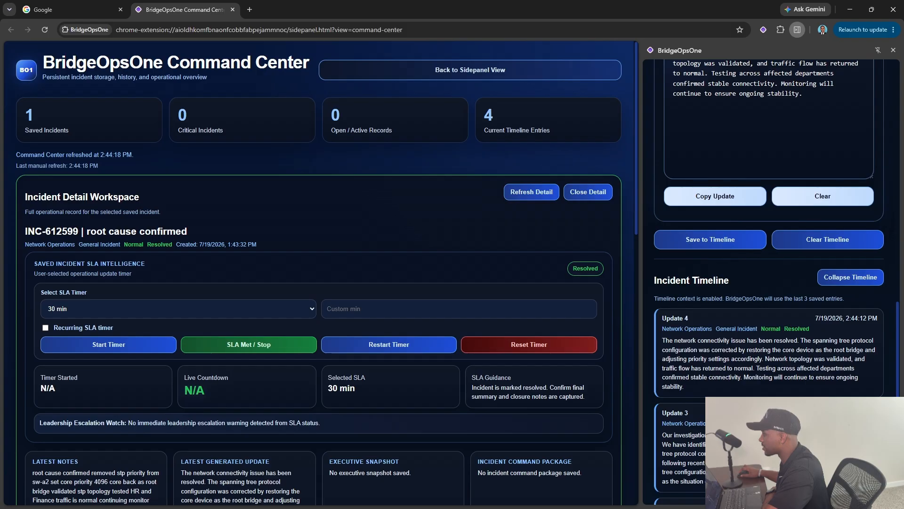
scroll(460, 267, "down", 11)
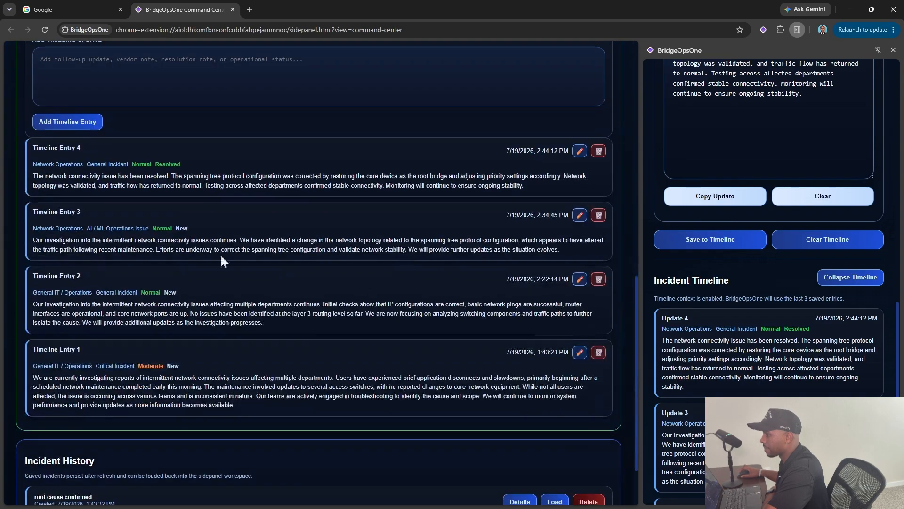
left_click_drag(37, 176, 529, 184)
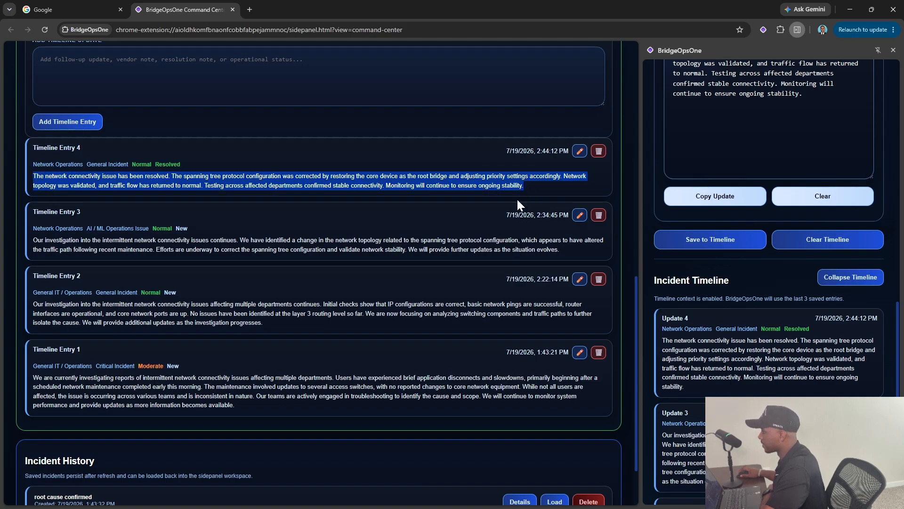